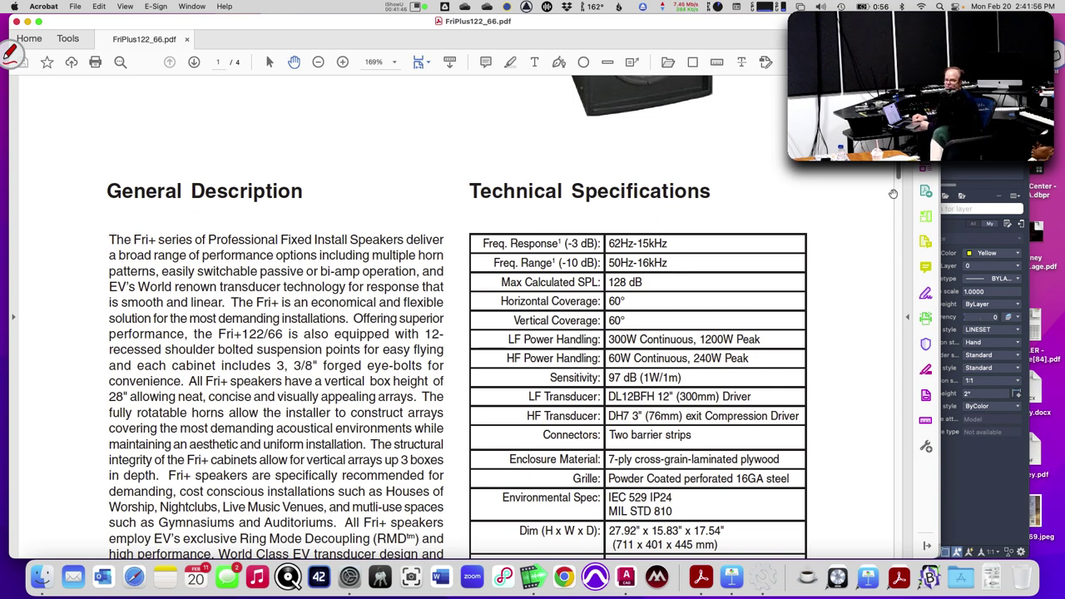
Examine the frequency response, beamwidth, directivity and polar charts on pages 2 and 3 of the FRi+122/66 data sheet.
{"action": "key", "text": "Right"}
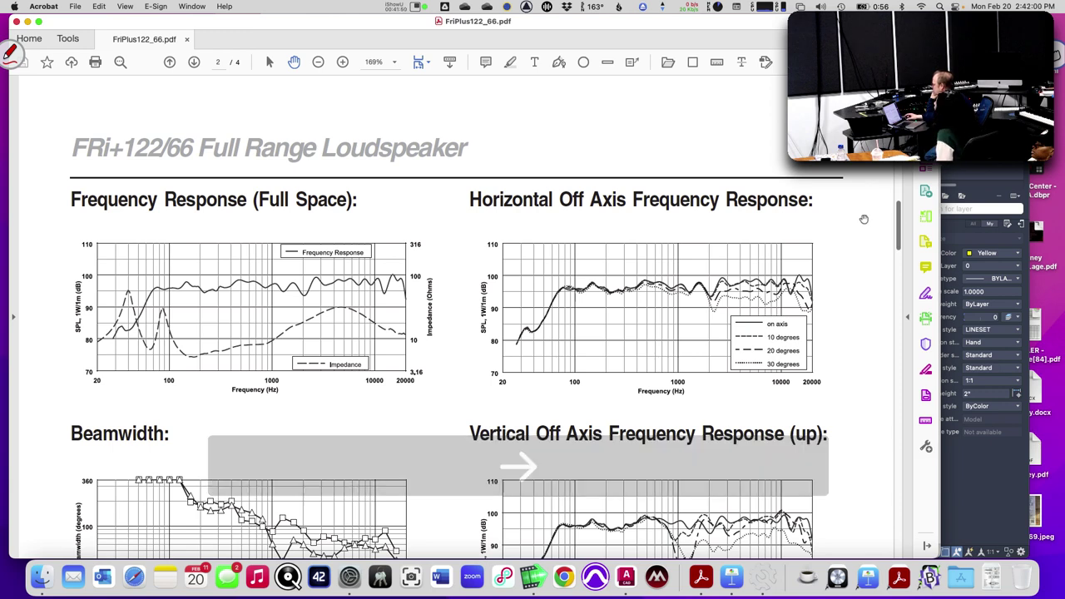
{"action": "scroll", "coordinate": [864, 219], "scroll_direction": "down", "scroll_amount": 1}
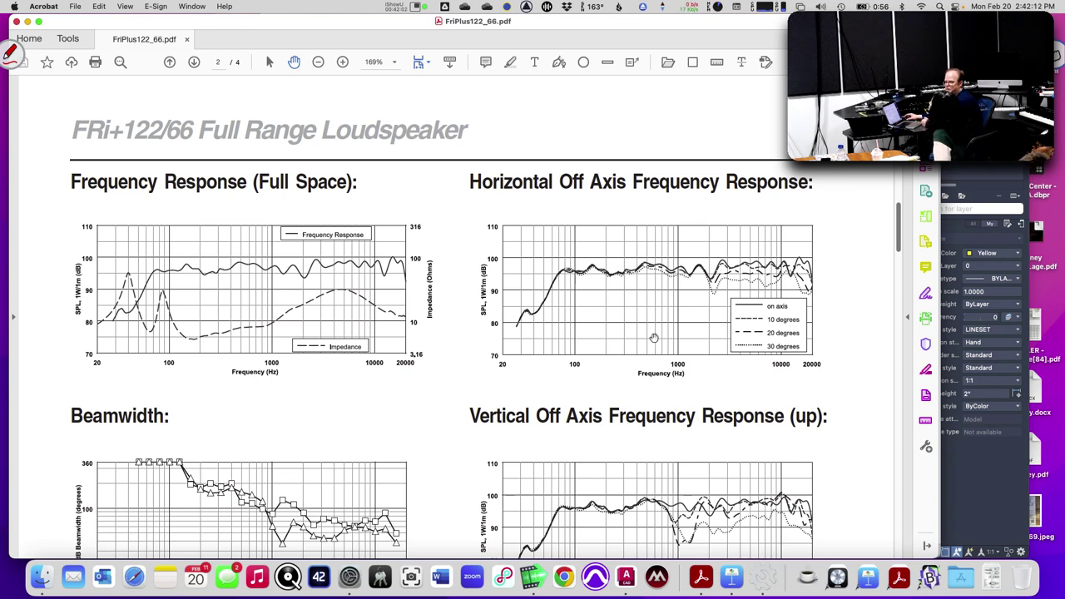
{"action": "scroll", "coordinate": [669, 342], "scroll_direction": "down", "scroll_amount": 5}
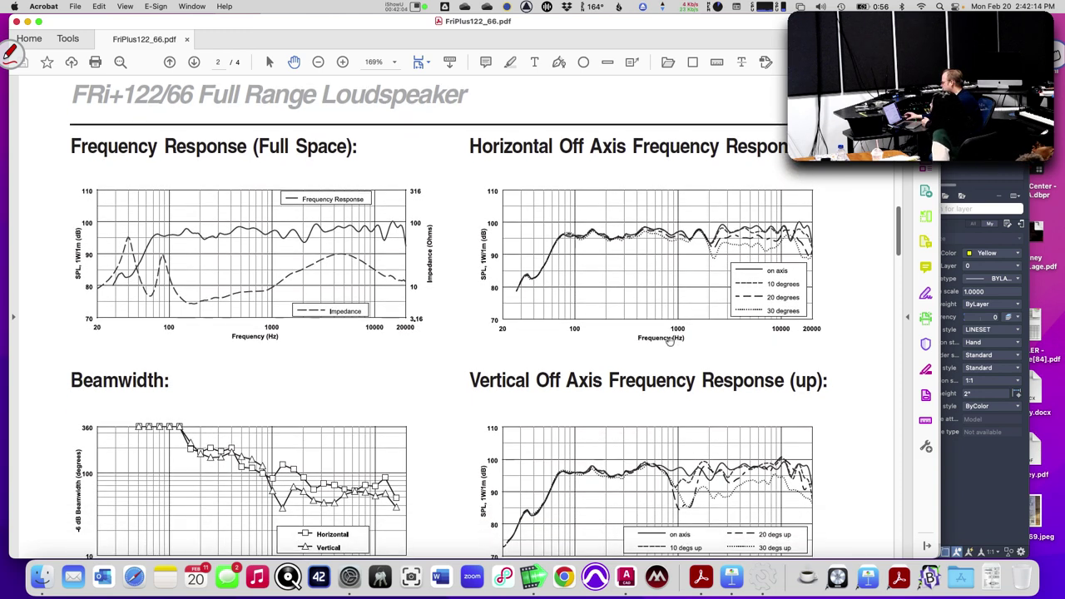
{"action": "scroll", "coordinate": [671, 341], "scroll_direction": "down", "scroll_amount": 15}
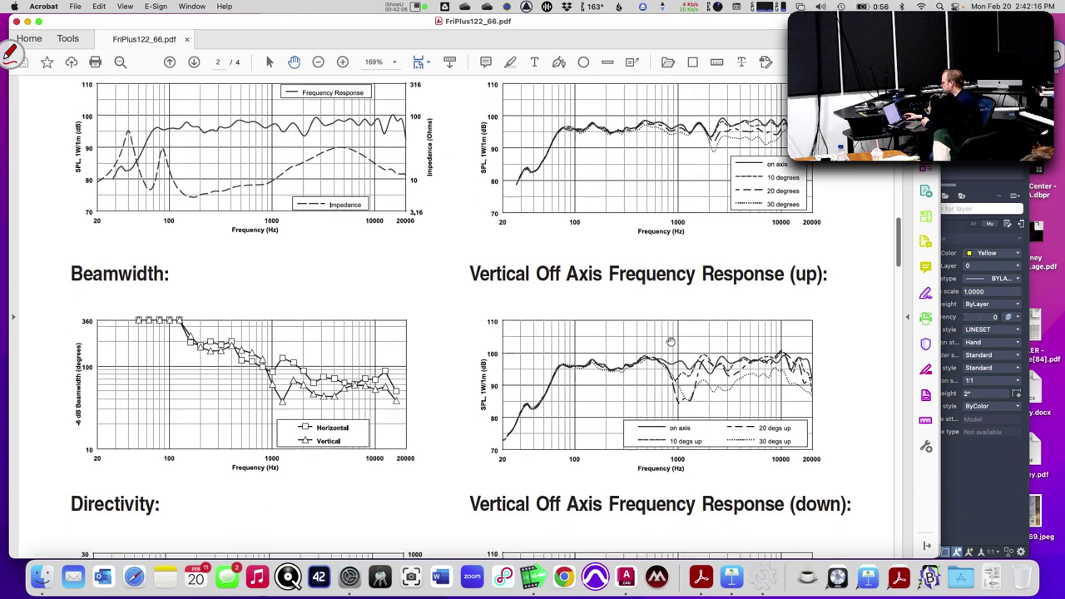
{"action": "scroll", "coordinate": [671, 341], "scroll_direction": "down", "scroll_amount": 20}
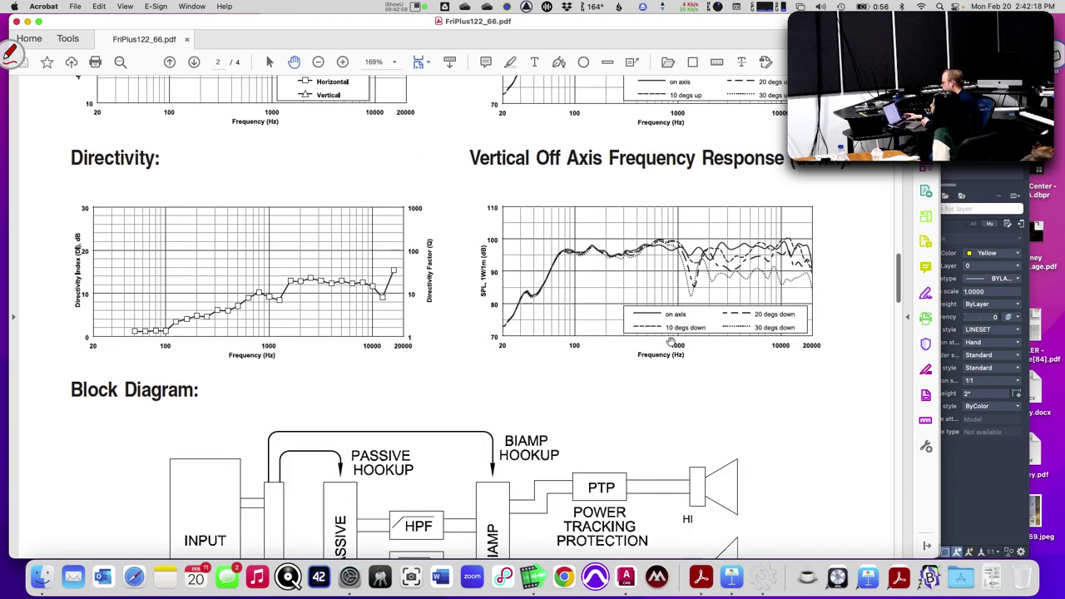
{"action": "scroll", "coordinate": [671, 342], "scroll_direction": "down", "scroll_amount": 18}
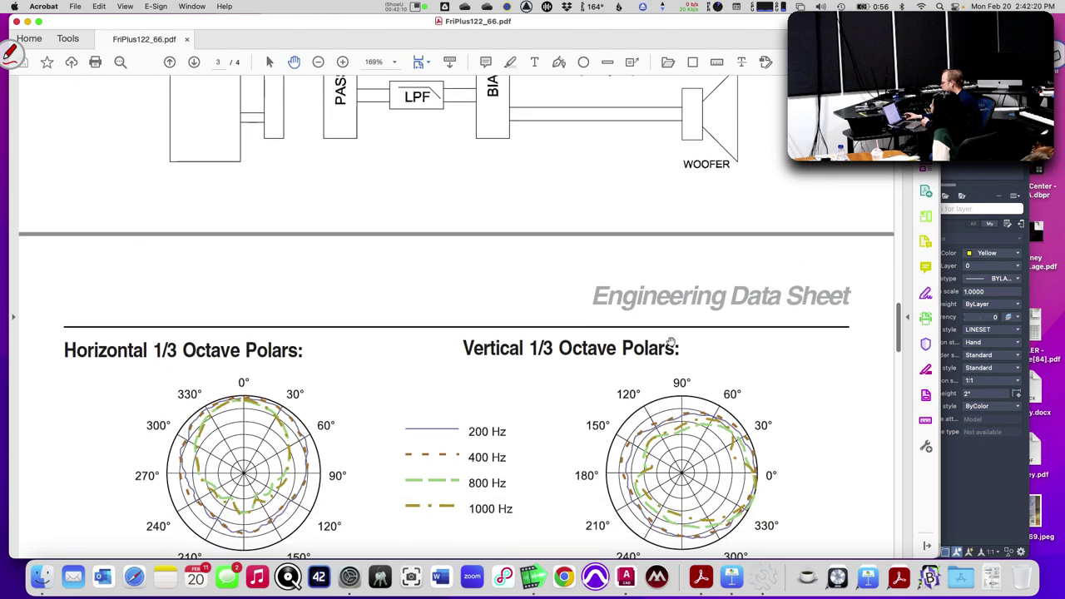
{"action": "scroll", "coordinate": [671, 342], "scroll_direction": "down", "scroll_amount": 3}
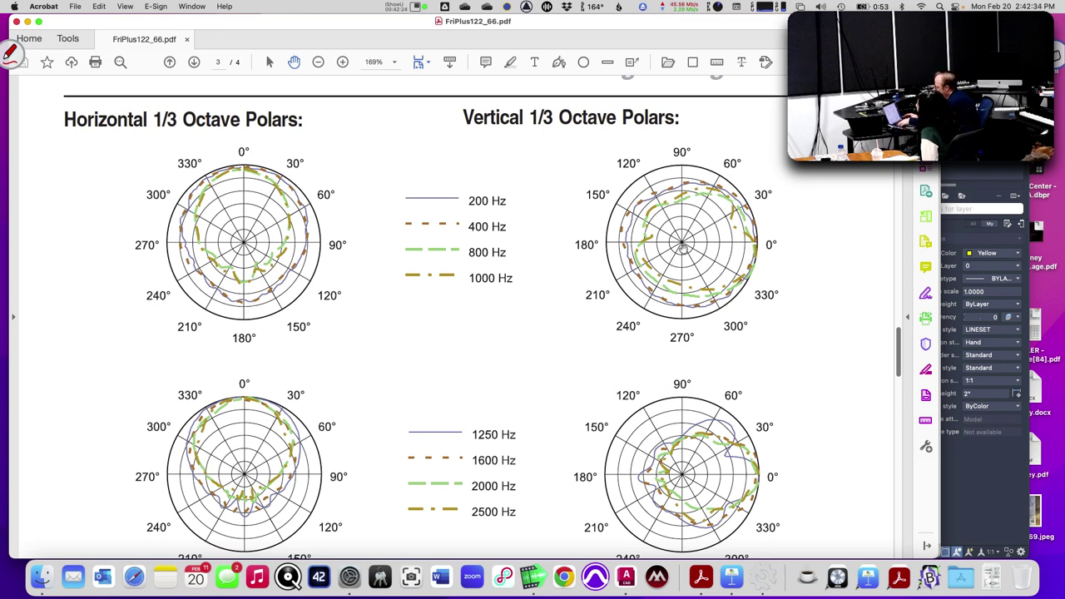
Switch to the AutoCAD section drawing and inspect the properties of the loudspeaker point above the arch.
{"action": "key", "text": "super+Tab"}
{"action": "key", "text": "super+Tab"}
{"action": "key", "text": "super+Tab"}
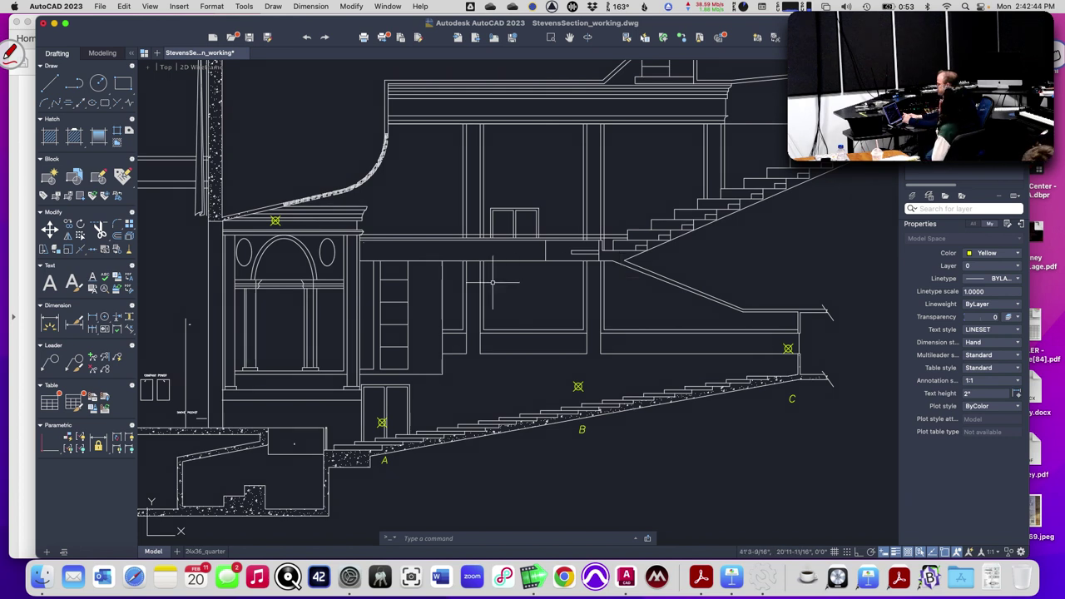
{"action": "left_click", "coordinate": [276, 222]}
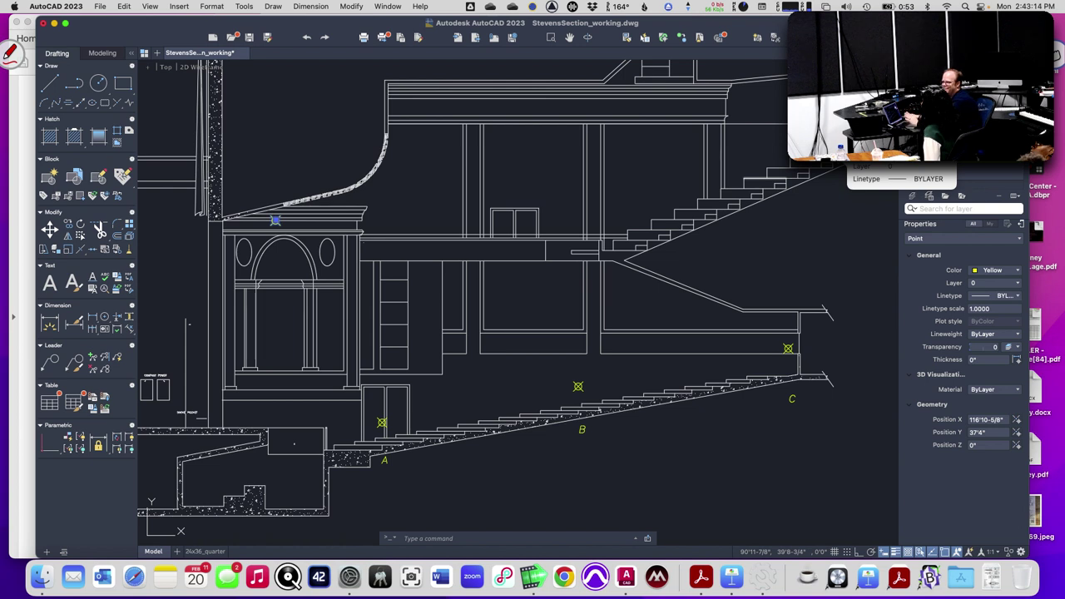
{"action": "key", "text": "Escape"}
{"action": "key", "text": "Escape"}
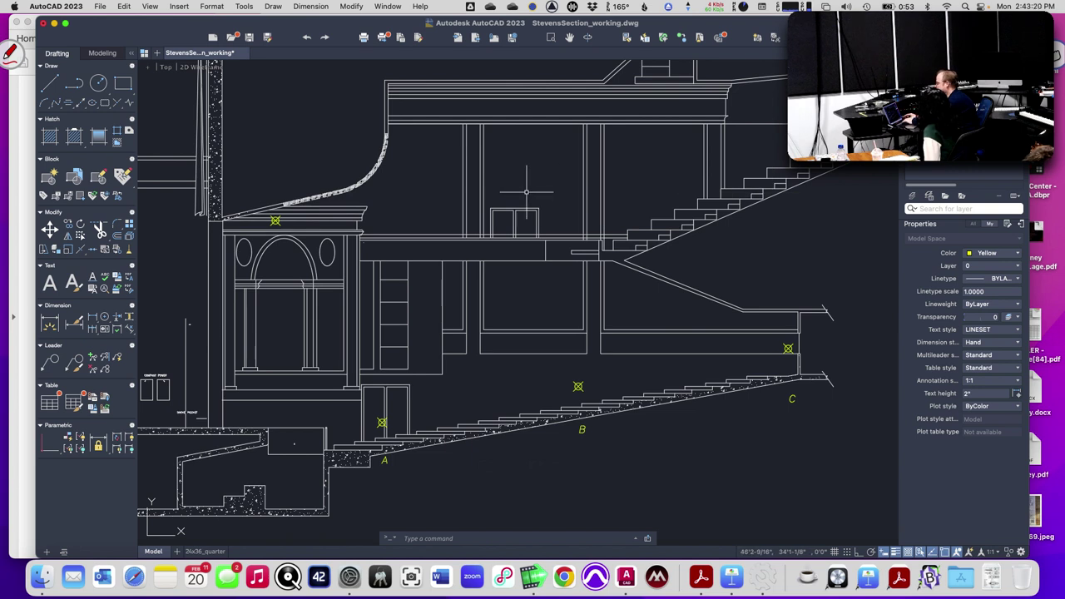
Draw a line from the loudspeaker point above the arch to the listener point at C.
{"action": "mouse_move", "coordinate": [484, 195]}
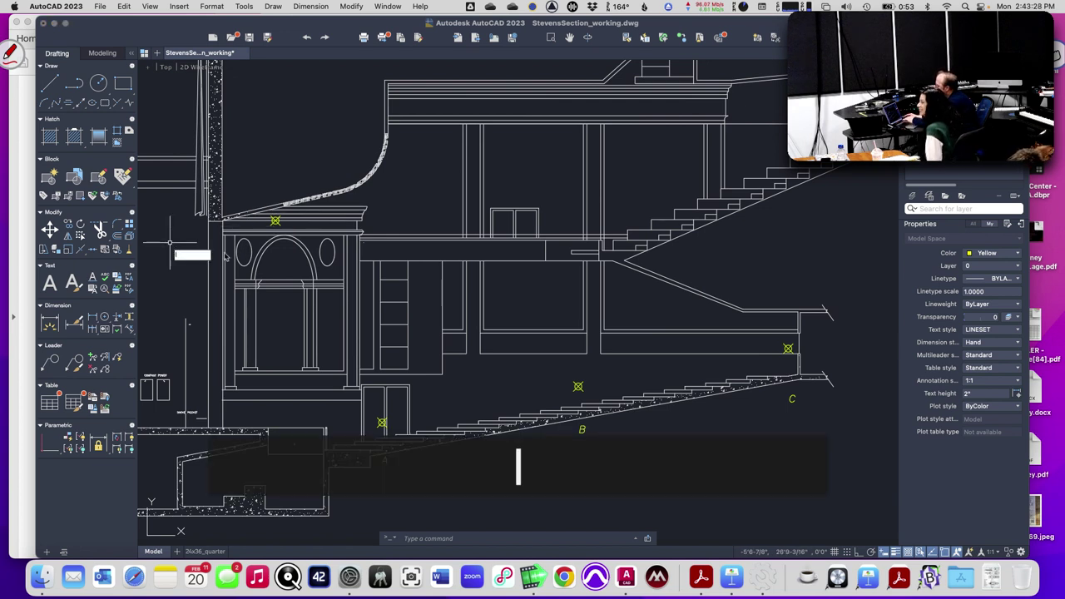
{"action": "key", "text": "Return"}
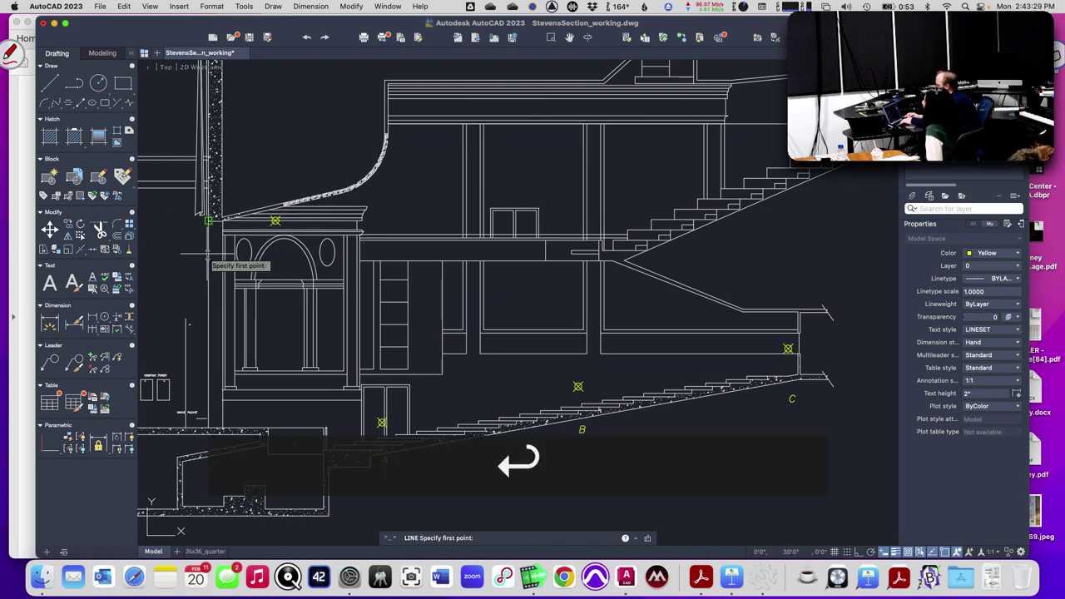
{"action": "left_click", "coordinate": [276, 221]}
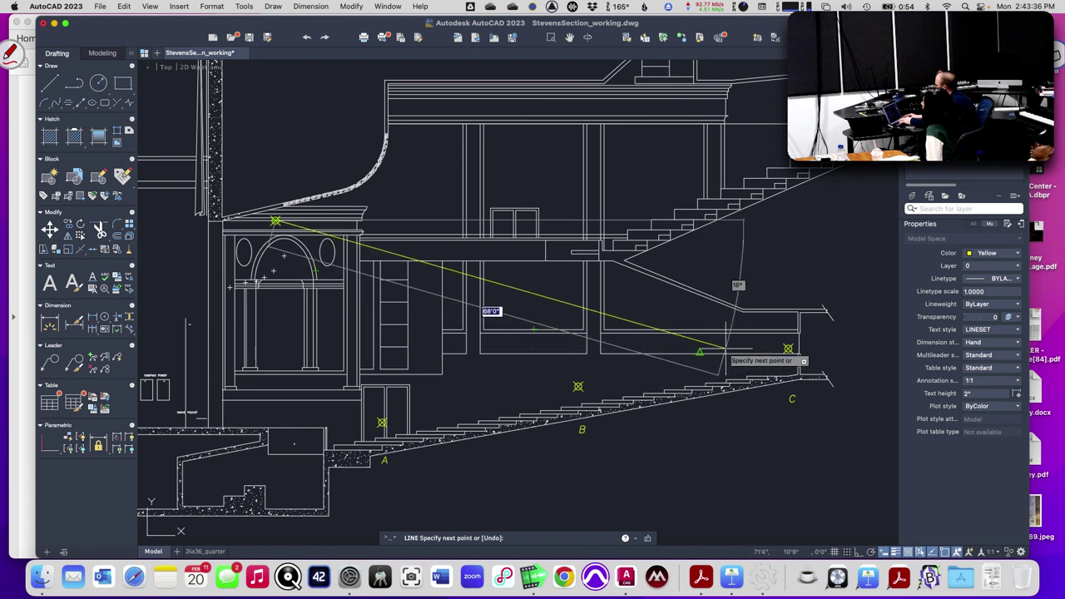
{"action": "left_click", "coordinate": [788, 347]}
{"action": "key", "text": "Return"}
Draw a second line from the loudspeaker point to the listener point at A.
{"action": "key", "text": "Return"}
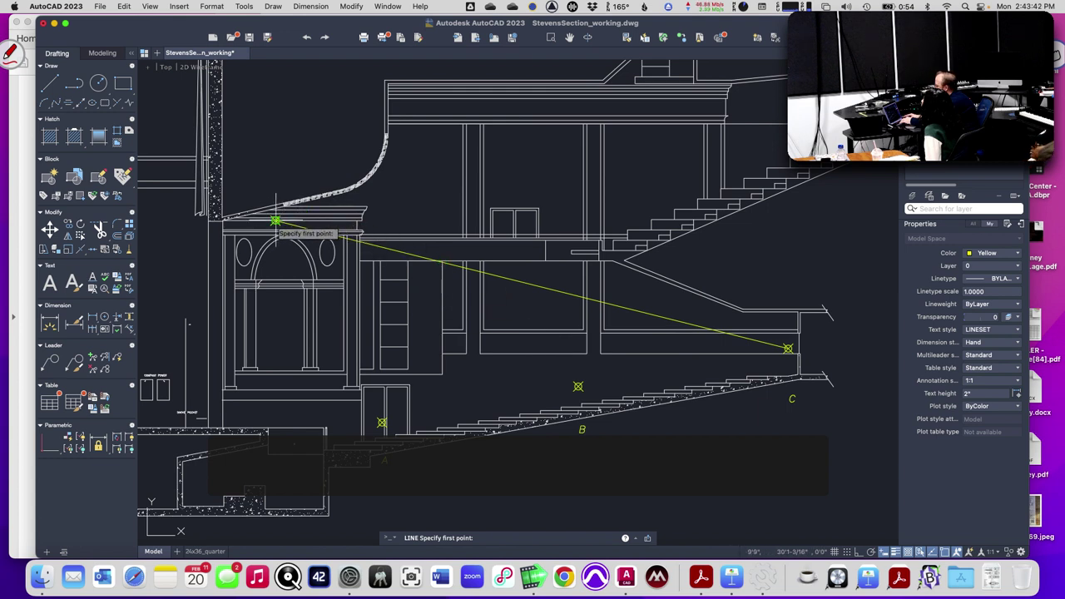
{"action": "left_click", "coordinate": [275, 220]}
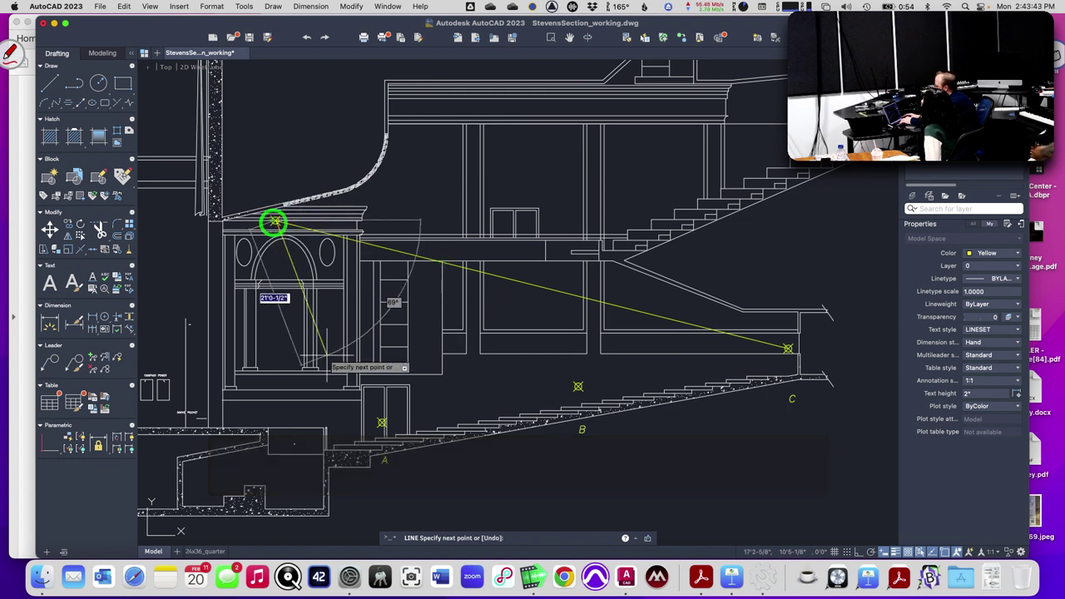
{"action": "left_click", "coordinate": [381, 422]}
{"action": "key", "text": "Return"}
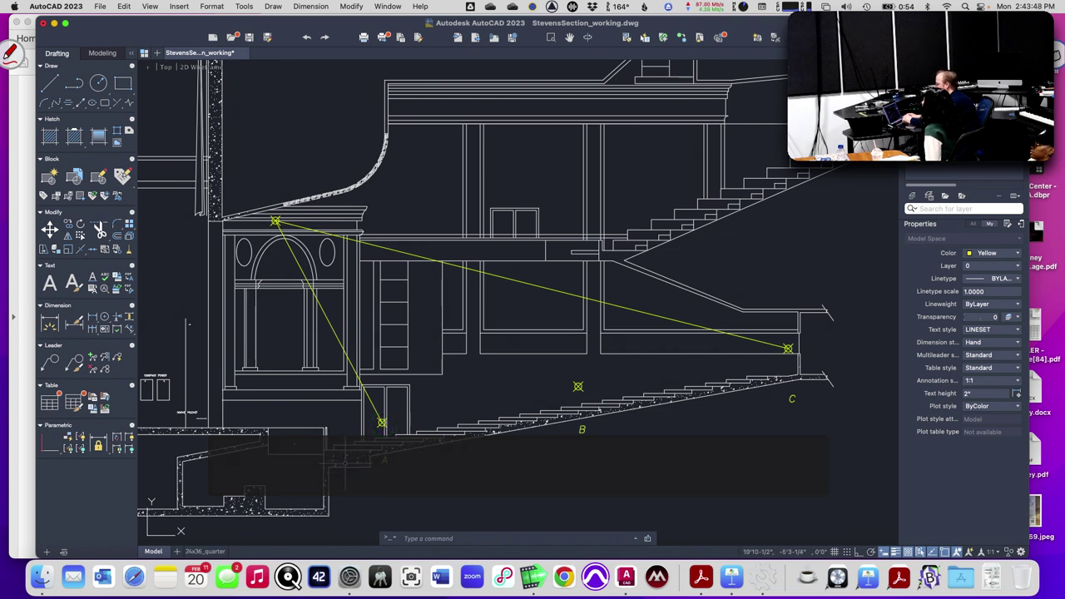
Measure the angle between the loudspeaker's lines to points A and C with MEASUREGEOM.
{"action": "type", "text": "meaa"}
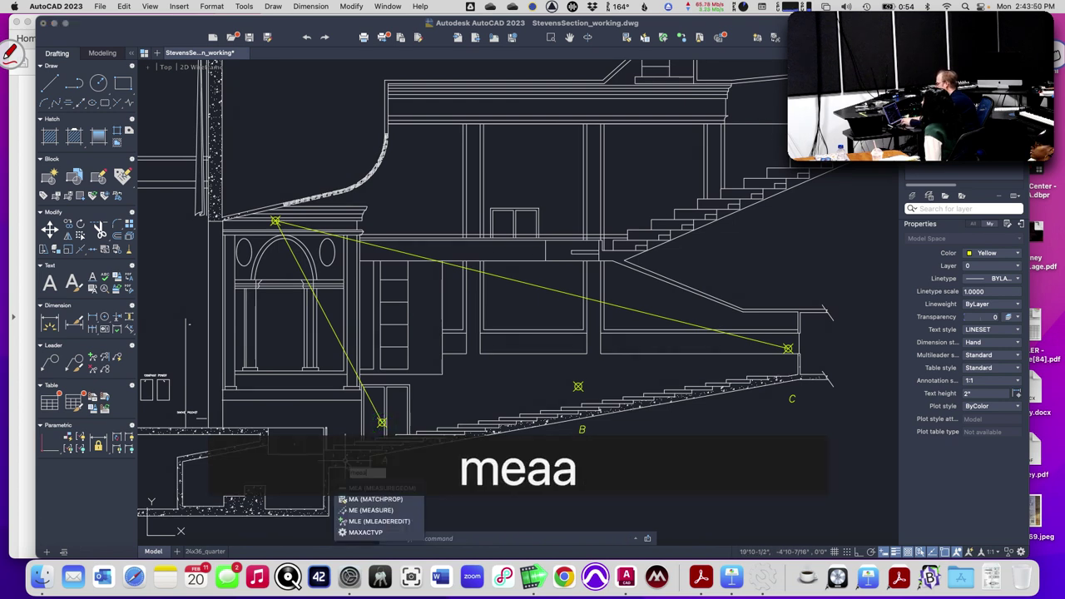
{"action": "key", "text": "Return"}
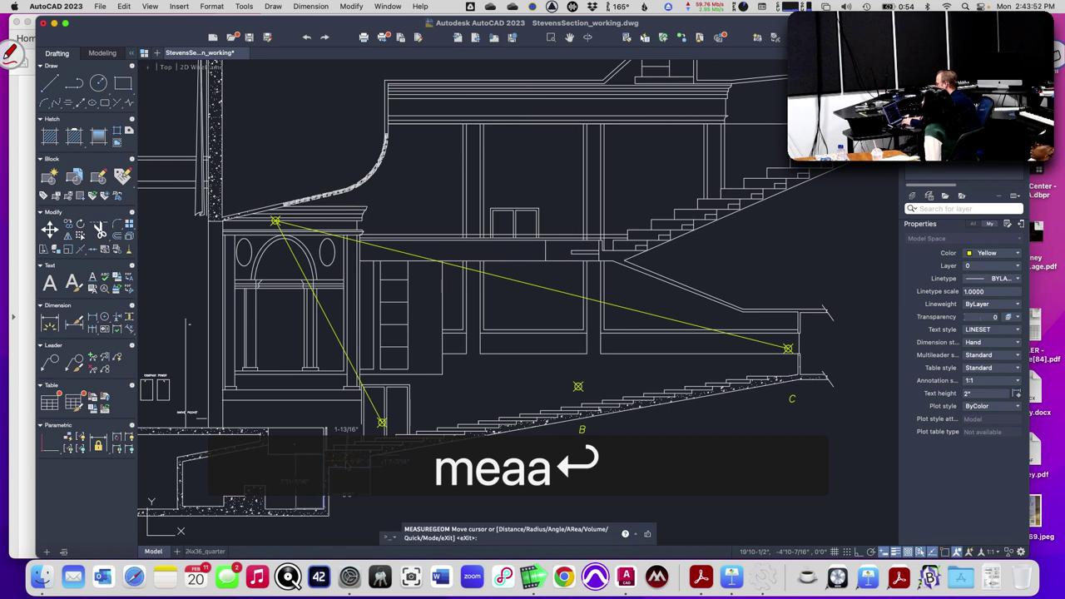
{"action": "type", "text": "a"}
{"action": "key", "text": "Return"}
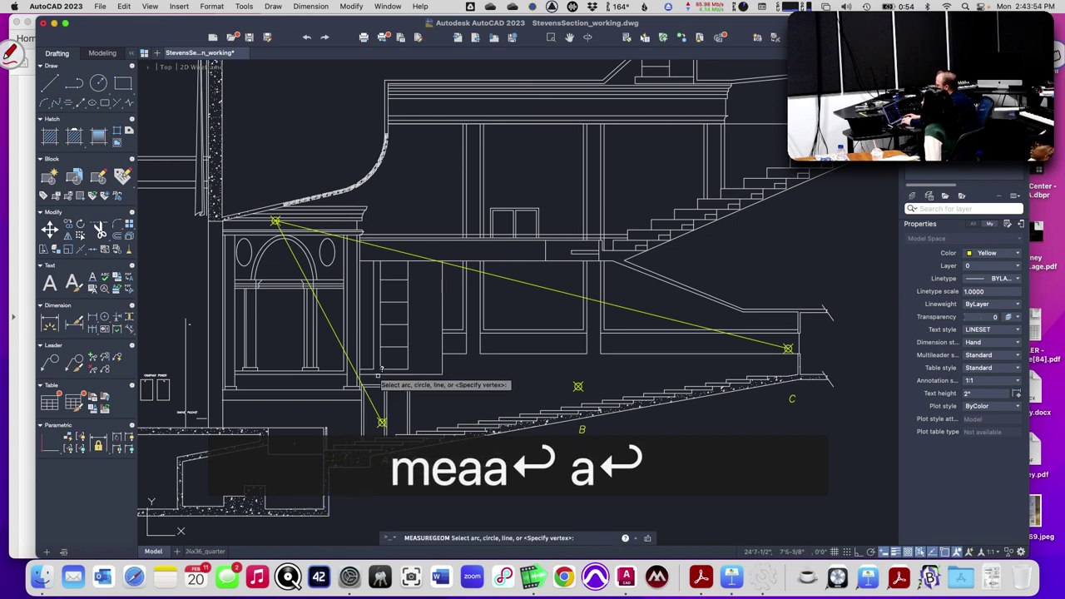
{"action": "left_click", "coordinate": [338, 337]}
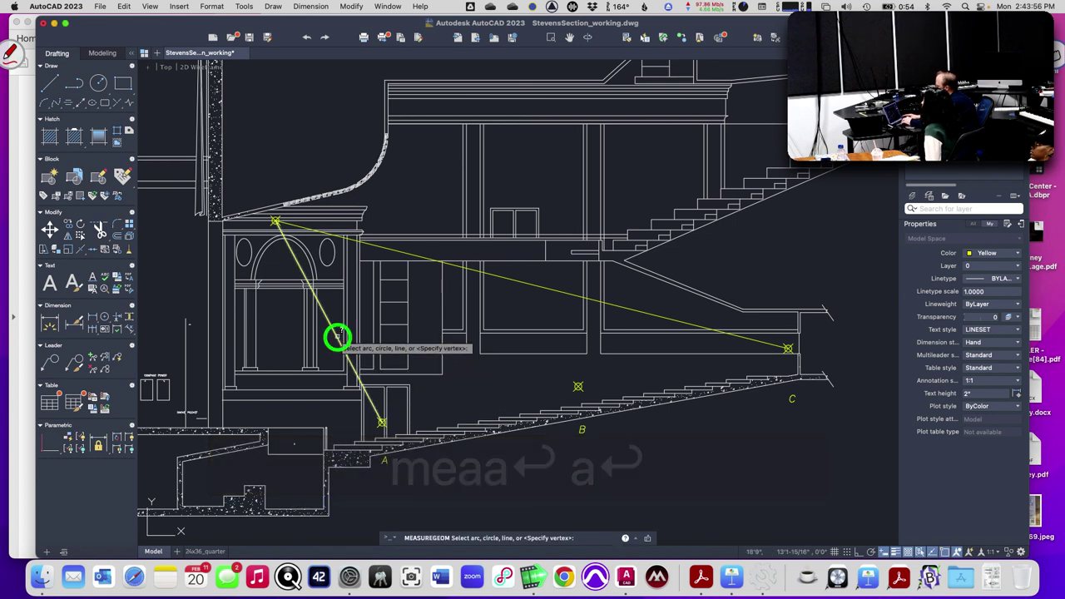
{"action": "left_click", "coordinate": [406, 253]}
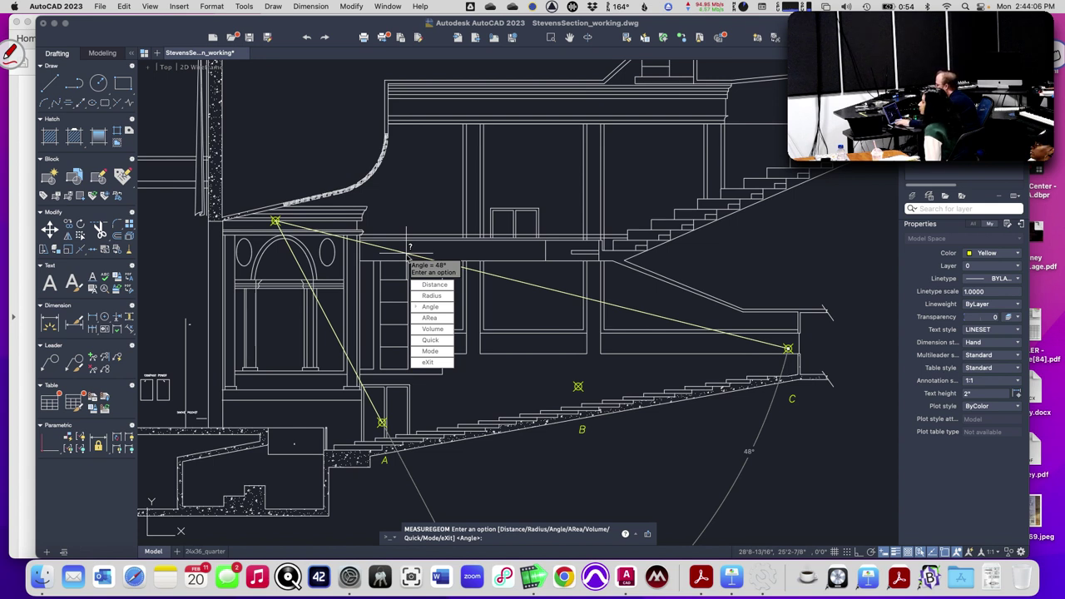
{"action": "key", "text": "Escape"}
{"action": "key", "text": "Escape"}
Repeat the angle measurement between the lines to A and C, then exit the measuring command.
{"action": "type", "text": "mea"}
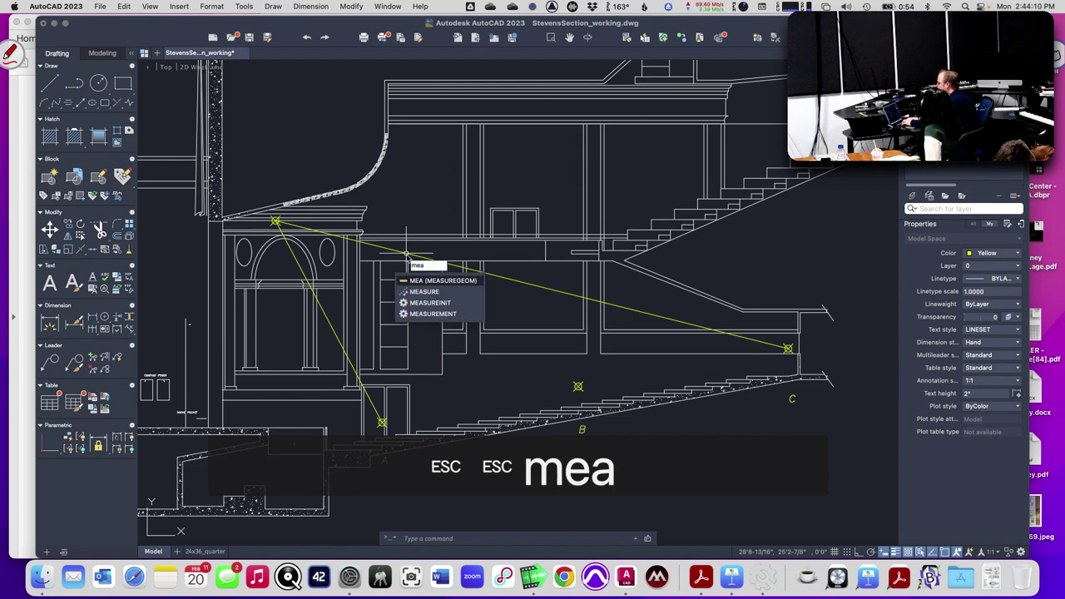
{"action": "key", "text": "Return"}
{"action": "type", "text": "a"}
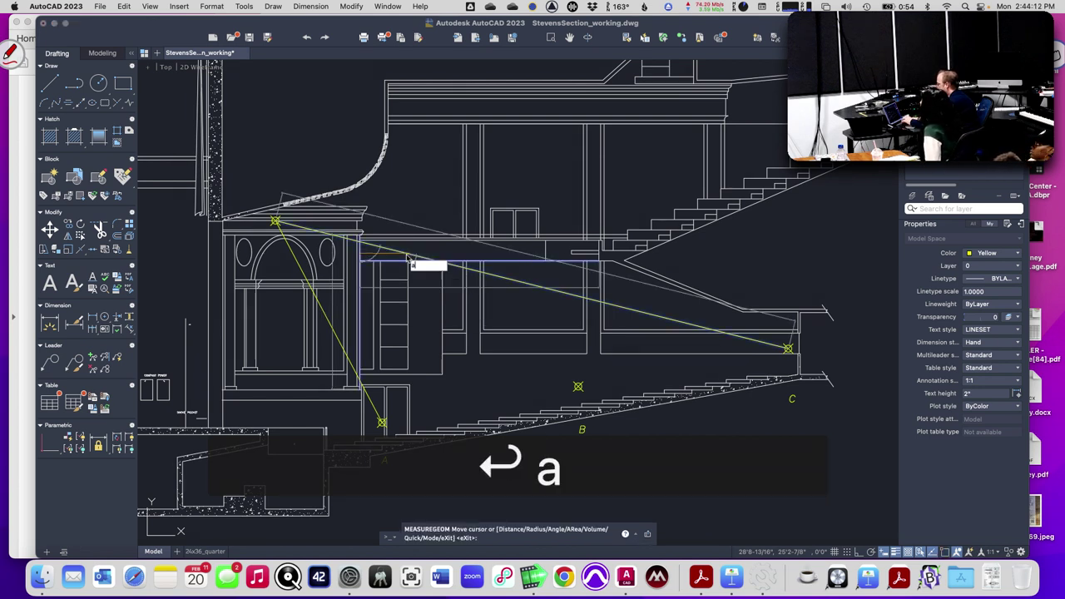
{"action": "key", "text": "Return"}
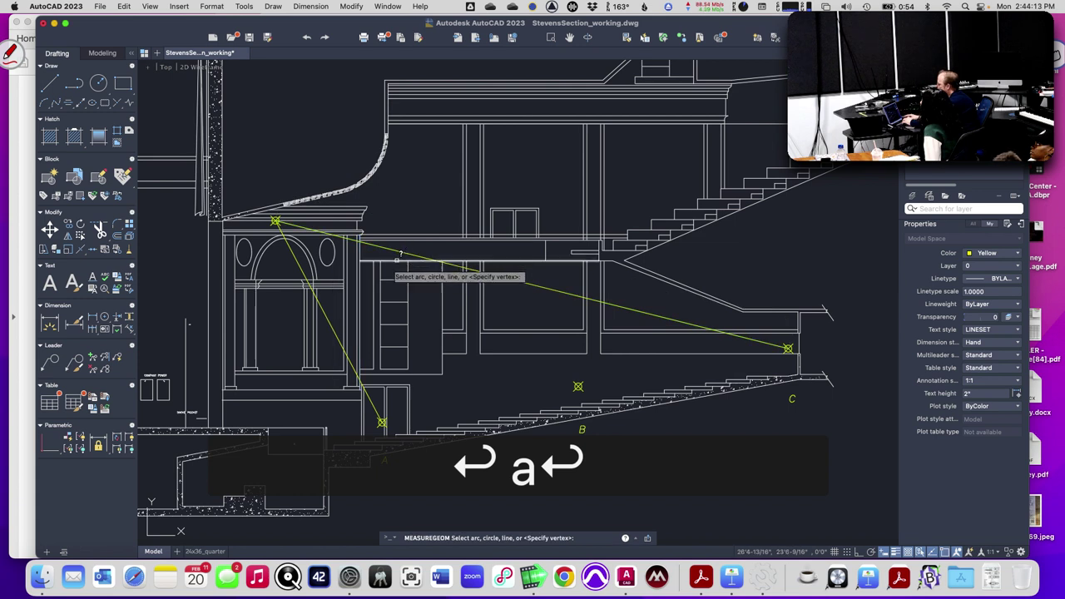
{"action": "left_click", "coordinate": [323, 311]}
{"action": "left_click", "coordinate": [376, 245]}
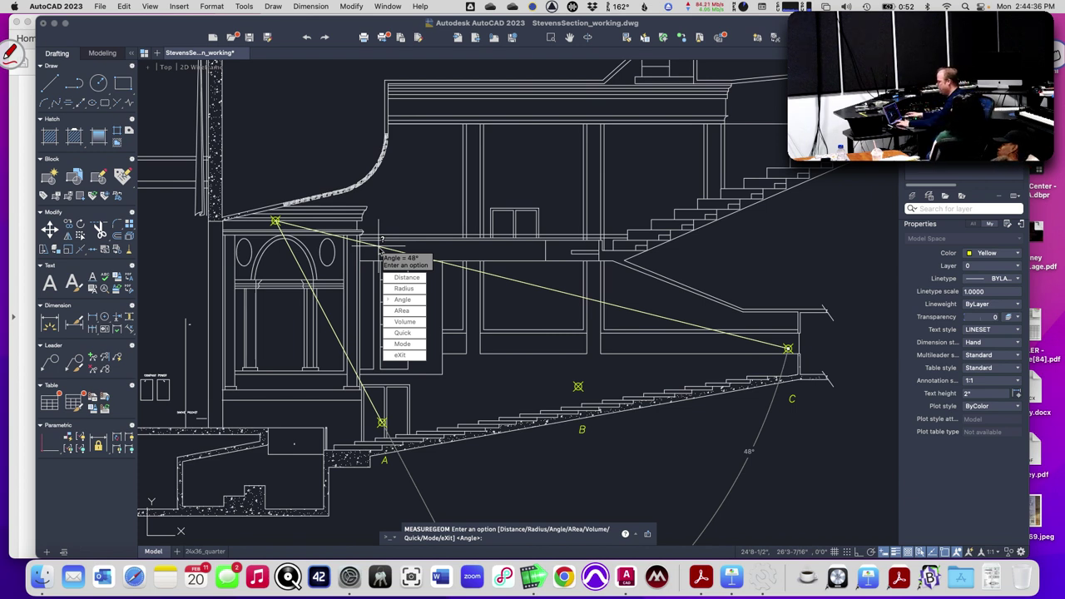
{"action": "key", "text": "Escape"}
{"action": "key", "text": "Escape"}
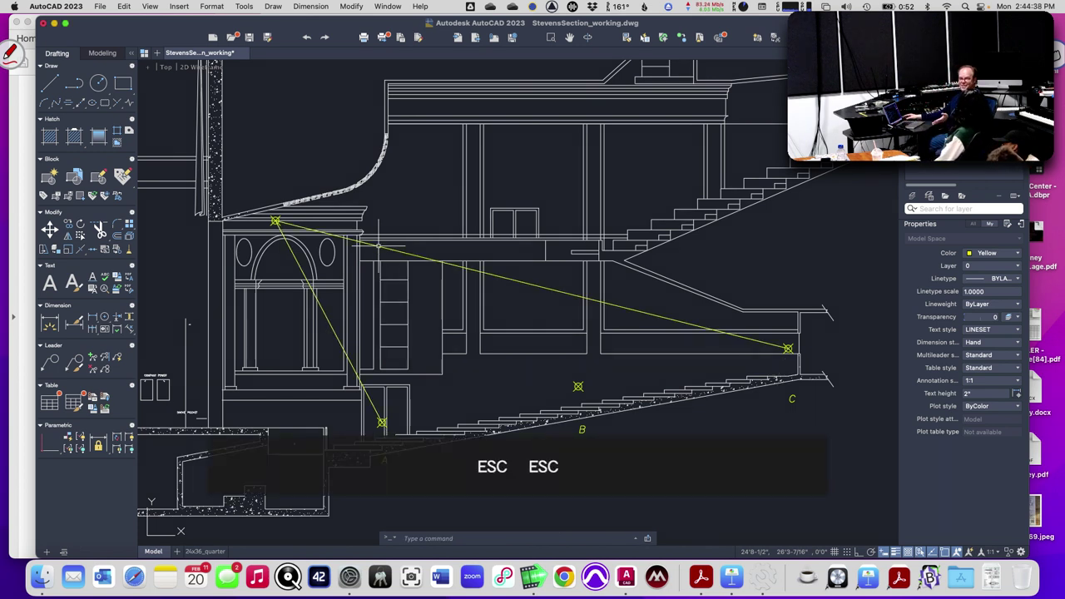
Draw a line from the loudspeaker point to the middle listener point at B.
{"action": "key", "text": "l"}
{"action": "key", "text": "space"}
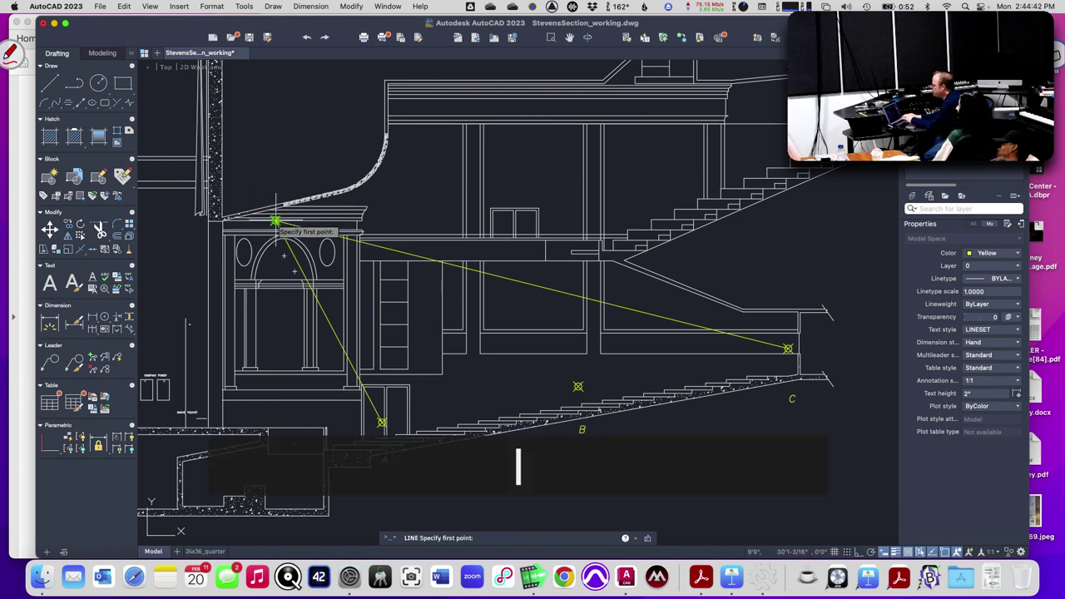
{"action": "left_click", "coordinate": [276, 221]}
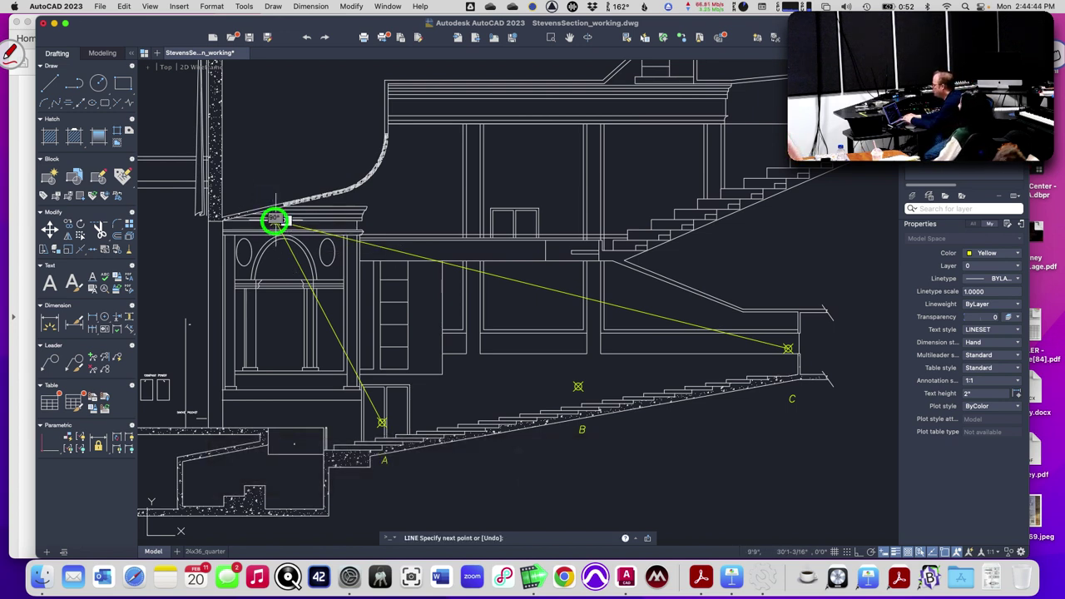
{"action": "left_click", "coordinate": [578, 385]}
{"action": "key", "text": "Return"}
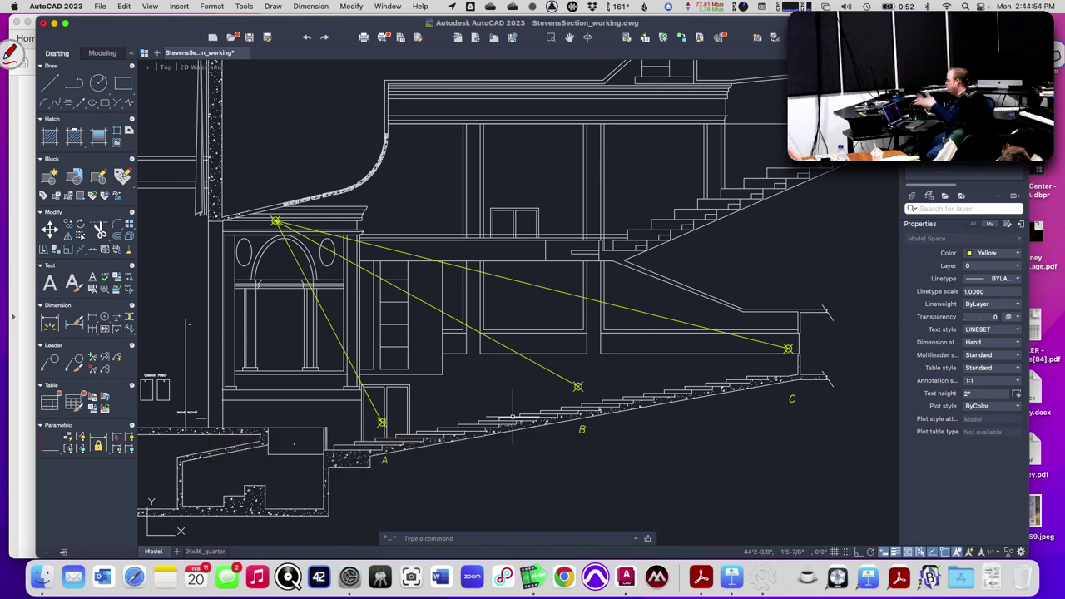
{"action": "scroll", "coordinate": [575, 496], "scroll_direction": "up", "scroll_amount": 2}
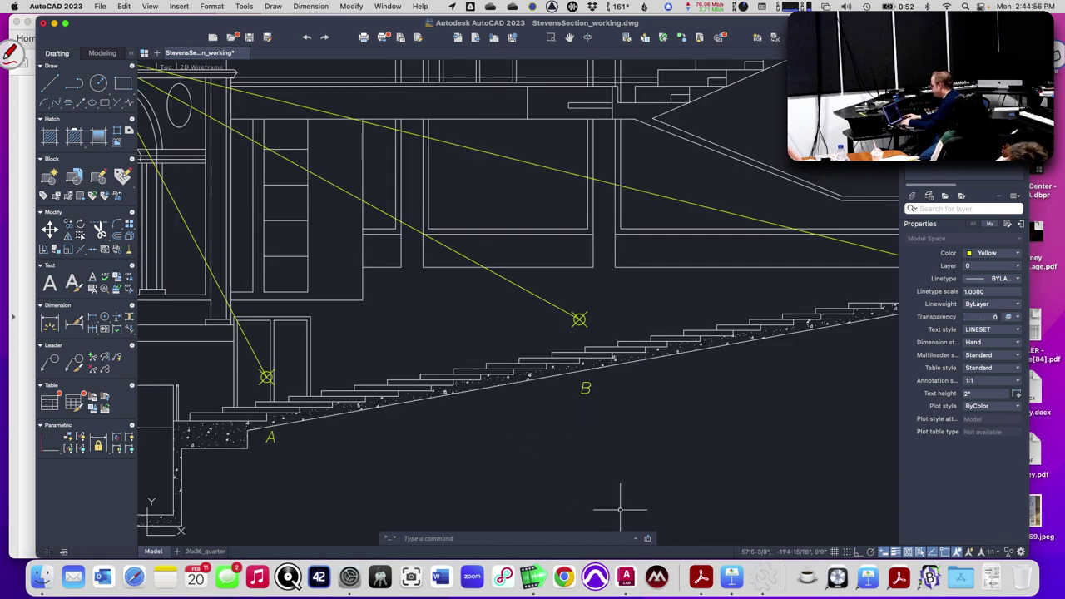
{"action": "scroll", "coordinate": [617, 423], "scroll_direction": "down", "scroll_amount": 1}
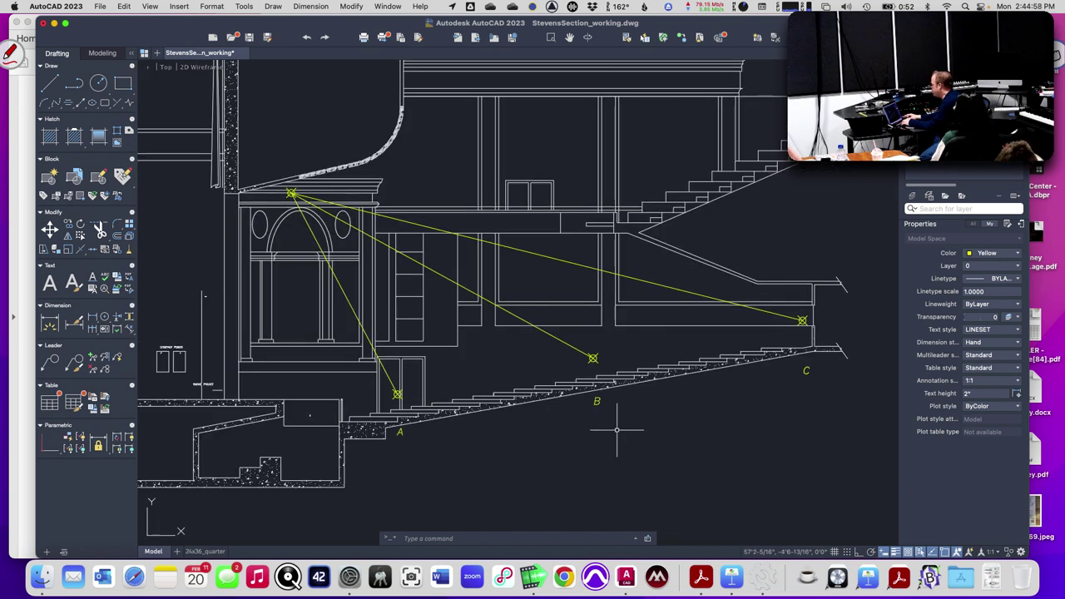
Switch to Microsoft Excel and select cell C1 in the new blank workbook.
{"action": "left_click", "coordinate": [868, 577]}
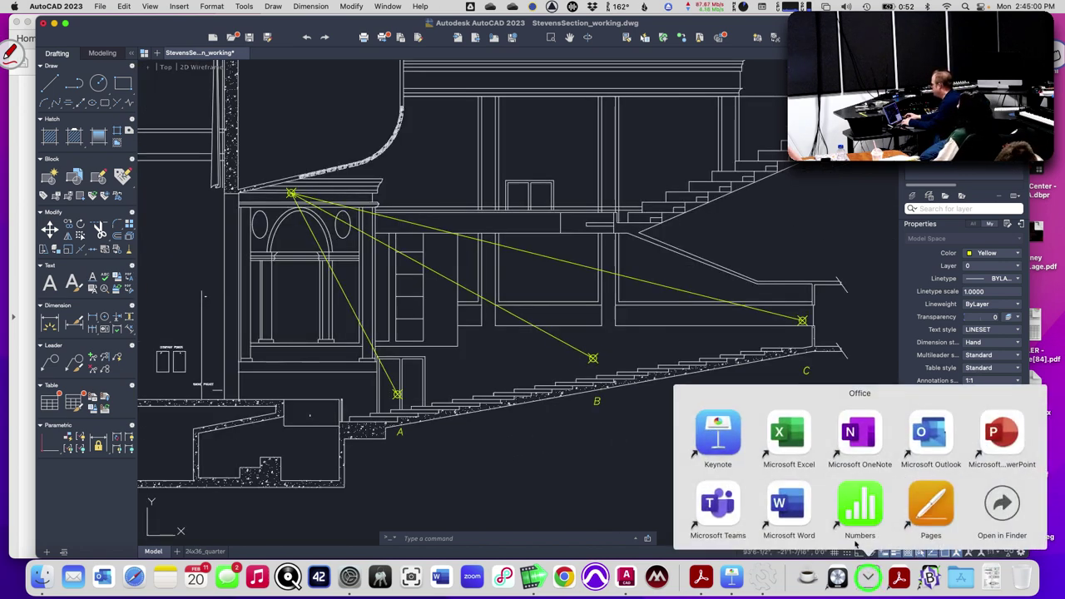
{"action": "left_click", "coordinate": [800, 447]}
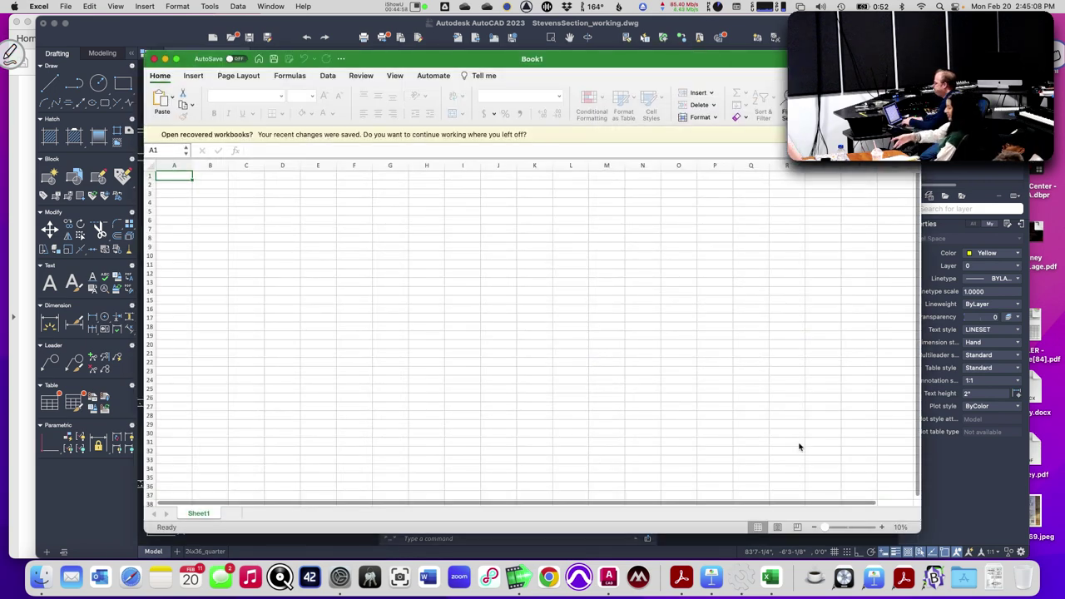
{"action": "key", "text": "Tab"}
{"action": "key", "text": "Tab"}
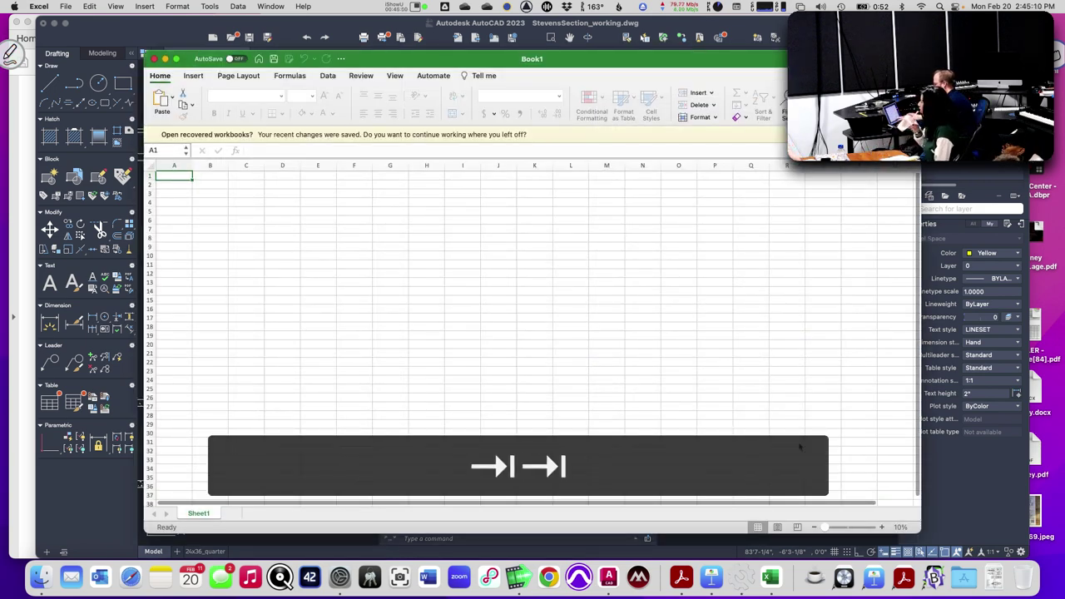
{"action": "key", "text": "Right"}
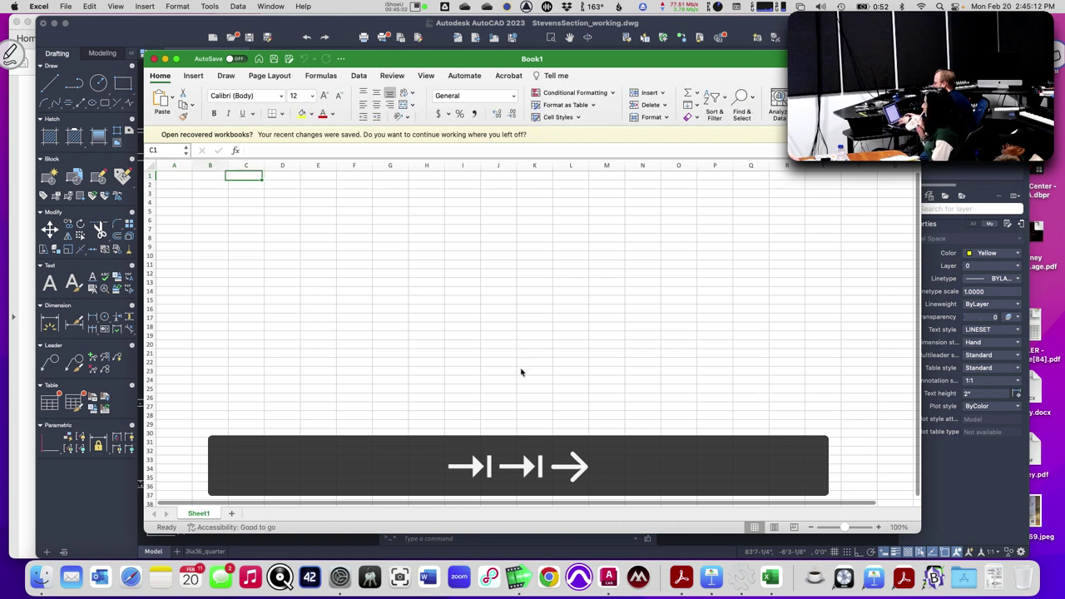
Enter the column headings A, B and C in cells B1 to D1.
{"action": "key", "text": "Left"}
{"action": "key", "text": "Left"}
{"action": "type", "text": "A"}
{"action": "key", "text": "Tab"}
{"action": "type", "text": "B"}
{"action": "key", "text": "Tab"}
{"action": "type", "text": "C"}
Label the row in cell A2 as Distance.
{"action": "key", "text": "Left"}
{"action": "key", "text": "Left"}
{"action": "key", "text": "Down"}
{"action": "key", "text": "Left"}
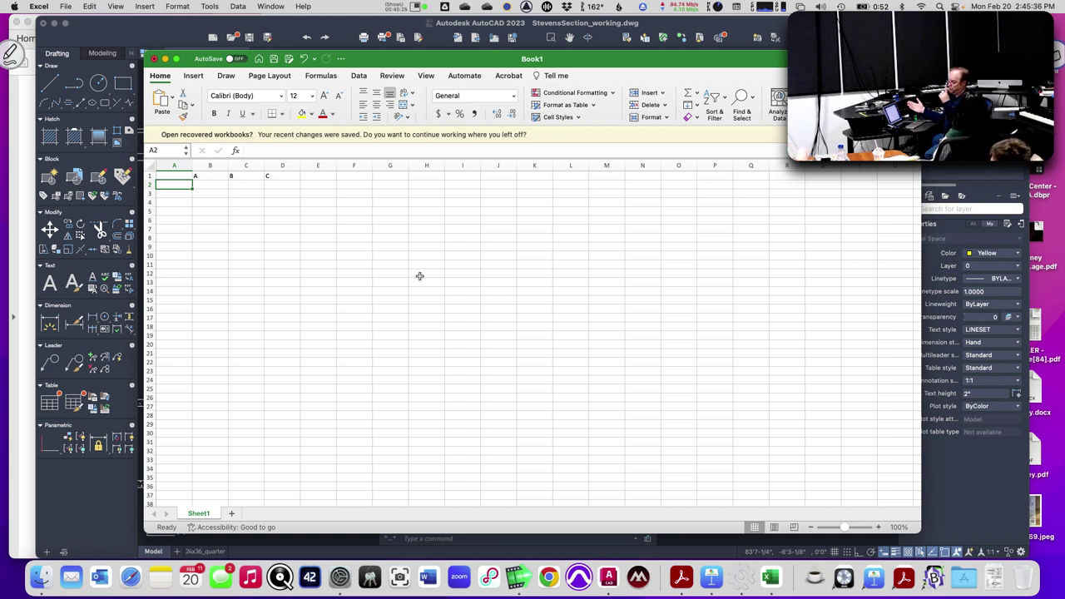
{"action": "type", "text": "Disace"}
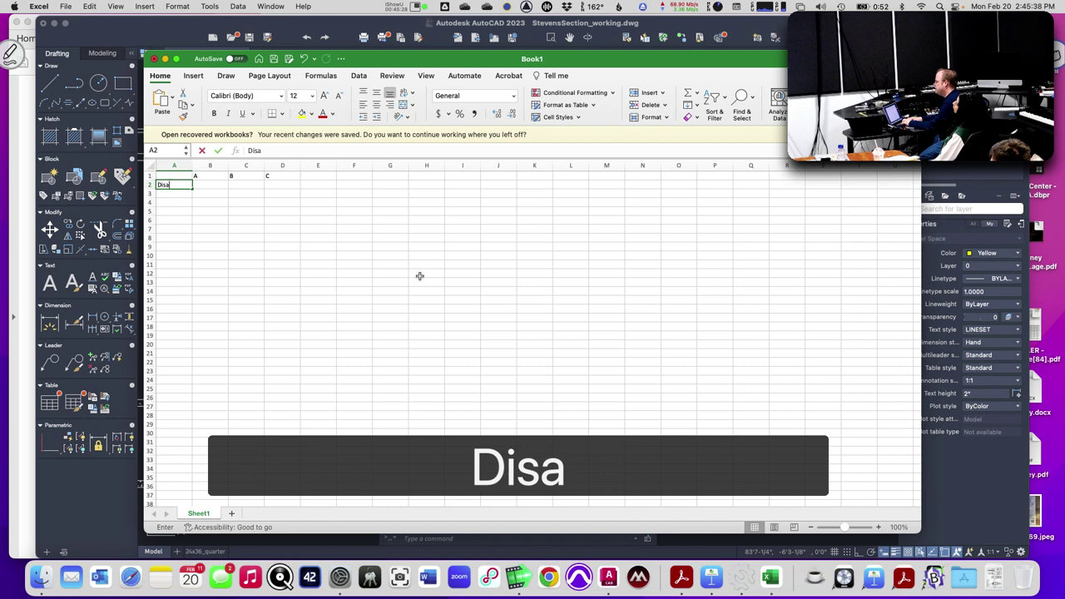
{"action": "key", "text": "BackSpace"}
{"action": "key", "text": "BackSpace"}
{"action": "type", "text": "tance"}
{"action": "key", "text": "Tab"}
Switch to AutoCAD and measure the distance from the loudspeaker point to listener point A with MEASUREGEOM, then exit the command.
{"action": "key", "text": "super+Tab"}
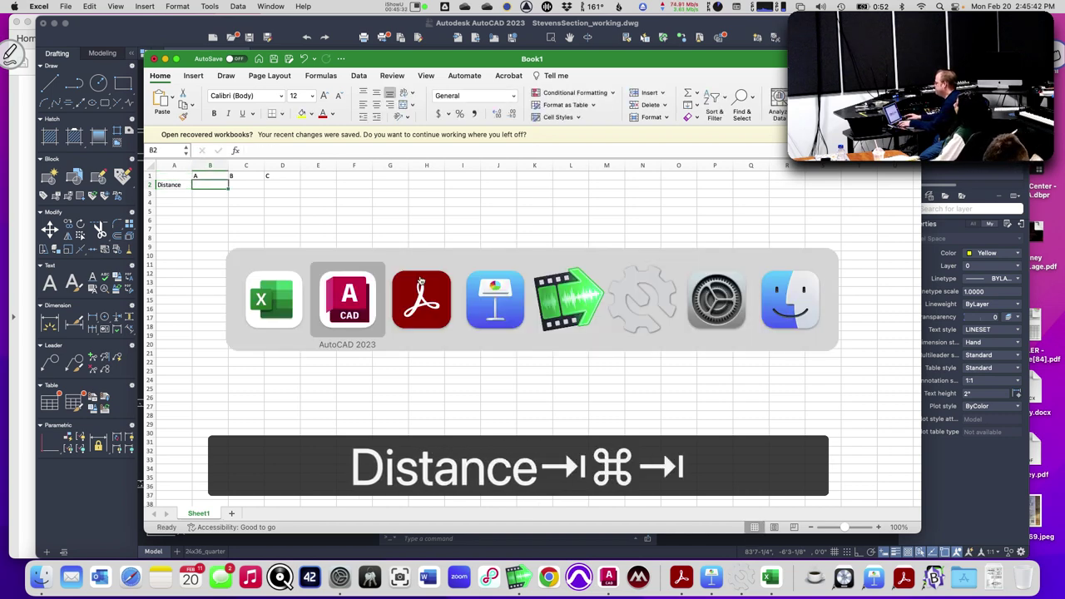
{"action": "type", "text": "mea"}
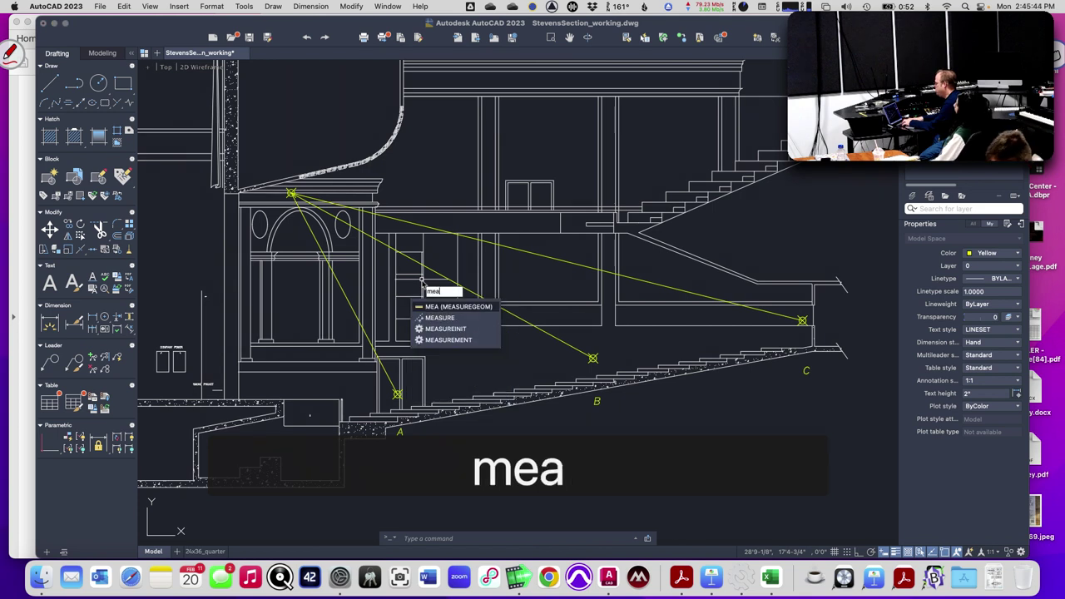
{"action": "key", "text": "Return"}
{"action": "type", "text": "d"}
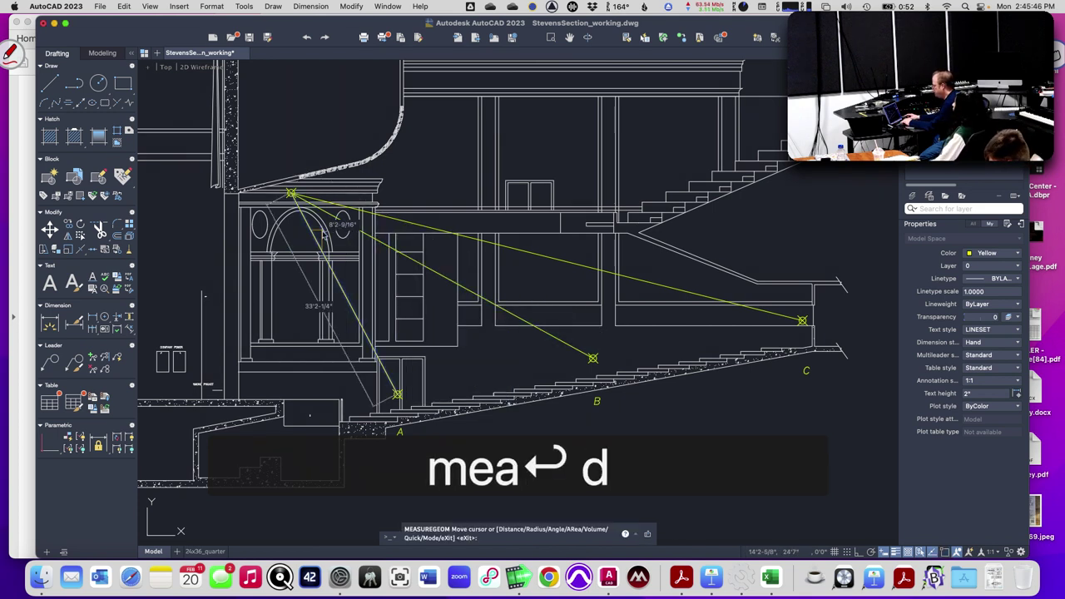
{"action": "left_click", "coordinate": [291, 194]}
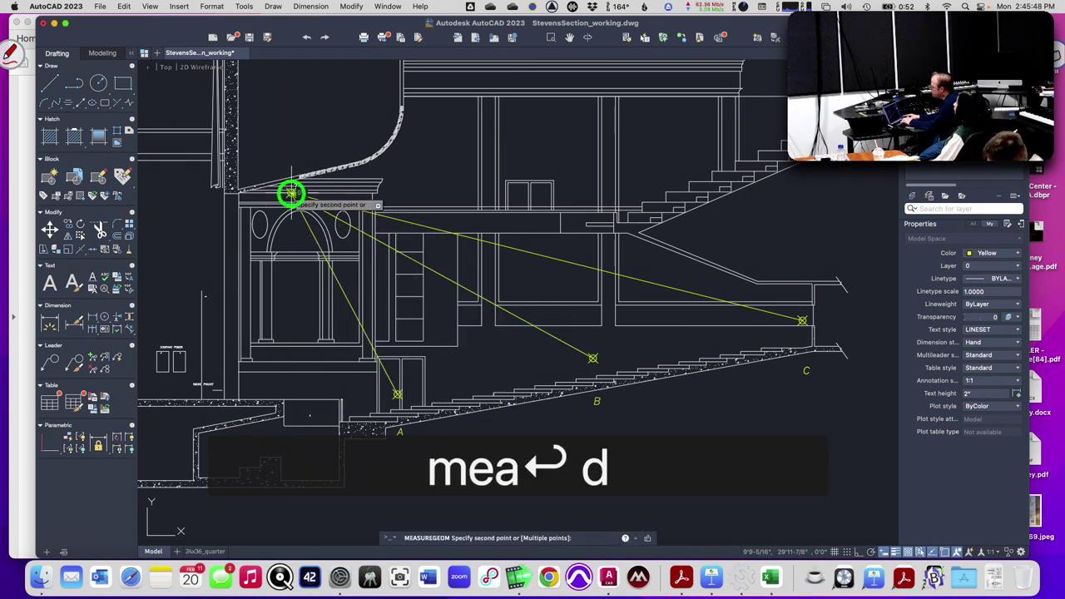
{"action": "left_click", "coordinate": [398, 394]}
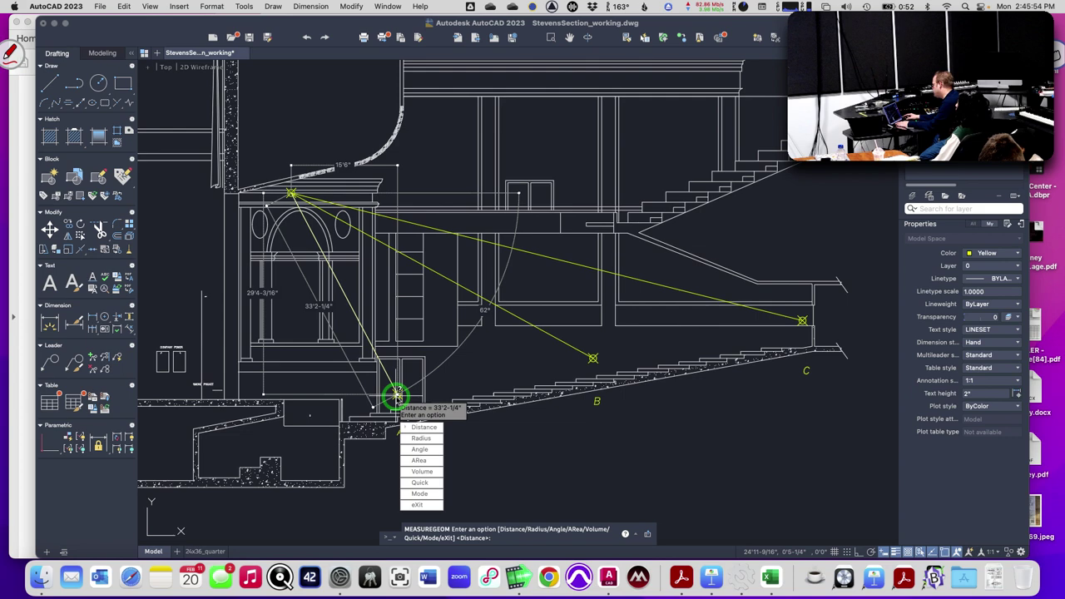
{"action": "key", "text": "Escape"}
{"action": "key", "text": "Escape"}
{"action": "key", "text": "Escape"}
Scale the entire drawing by a factor of 1/12 about base point 0,0.
{"action": "type", "text": "scal"}
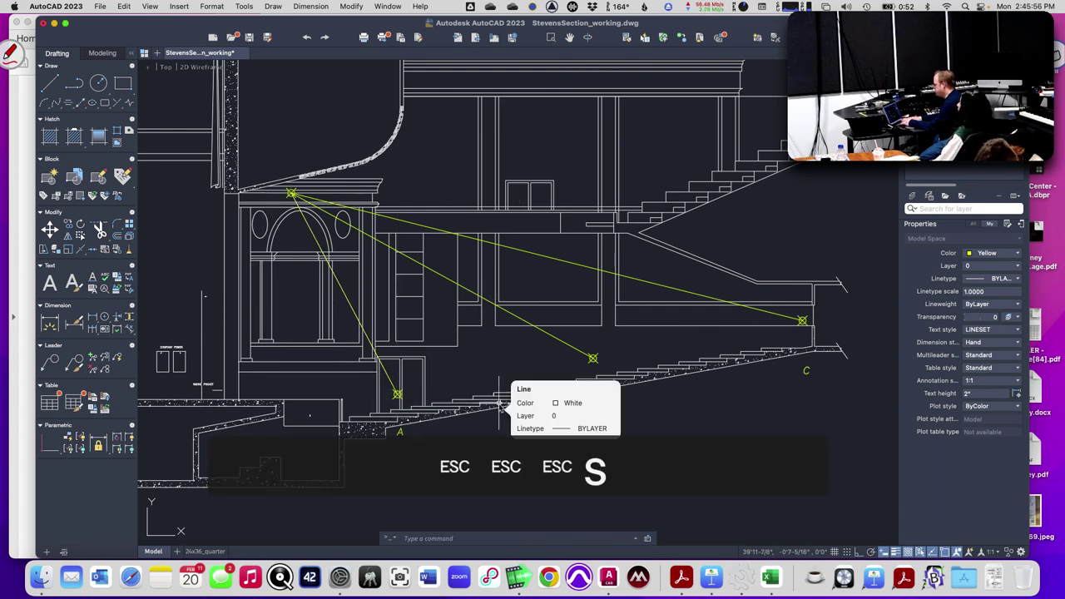
{"action": "type", "text": "e"}
{"action": "key", "text": "Return"}
{"action": "type", "text": "all"}
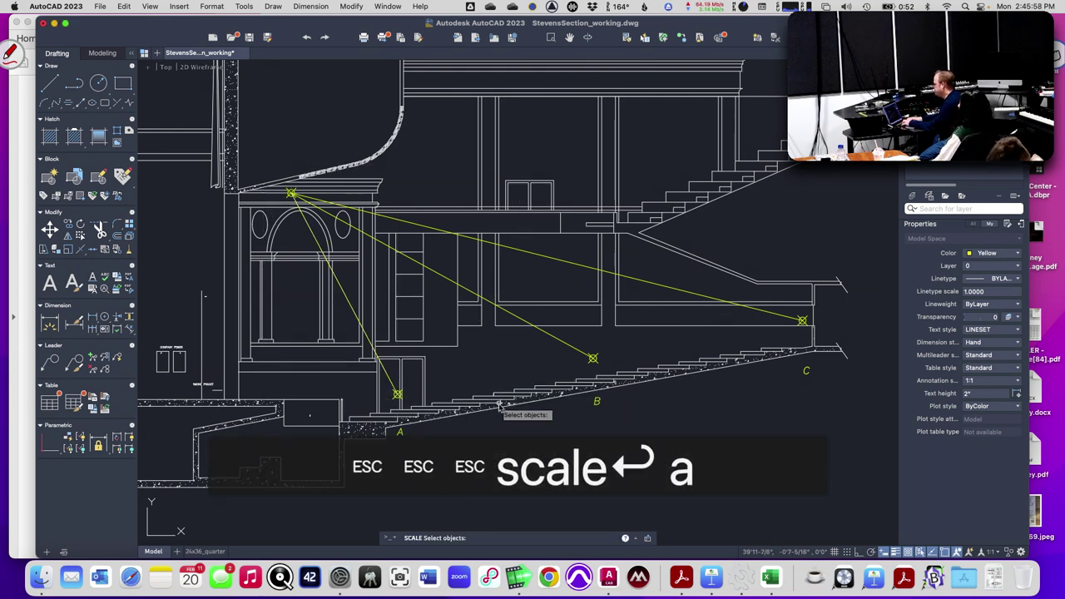
{"action": "key", "text": "Return"}
{"action": "key", "text": "Return"}
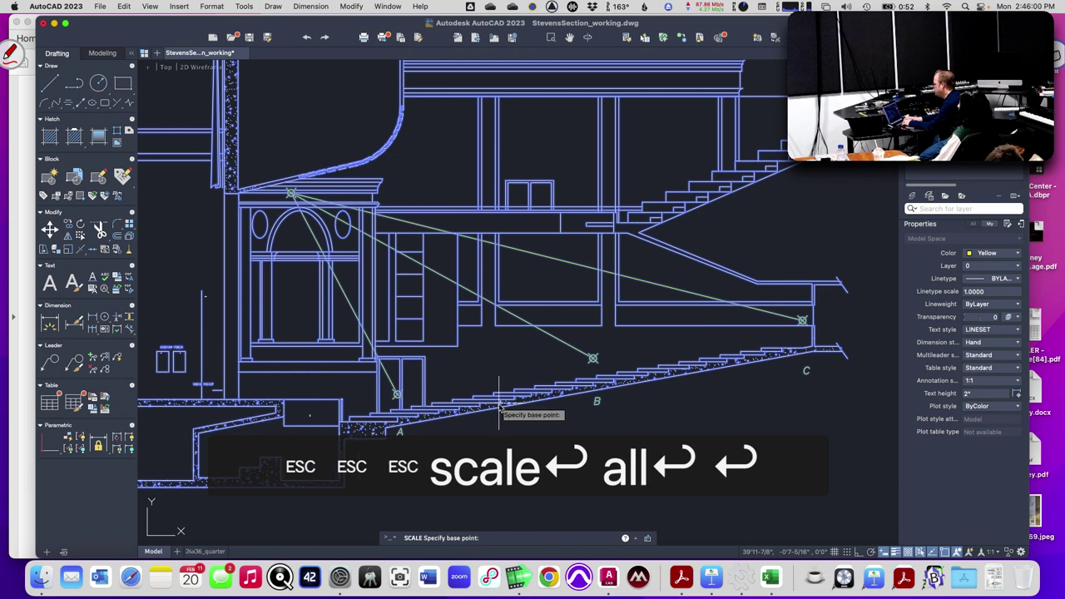
{"action": "type", "text": "0,0"}
{"action": "key", "text": "Return"}
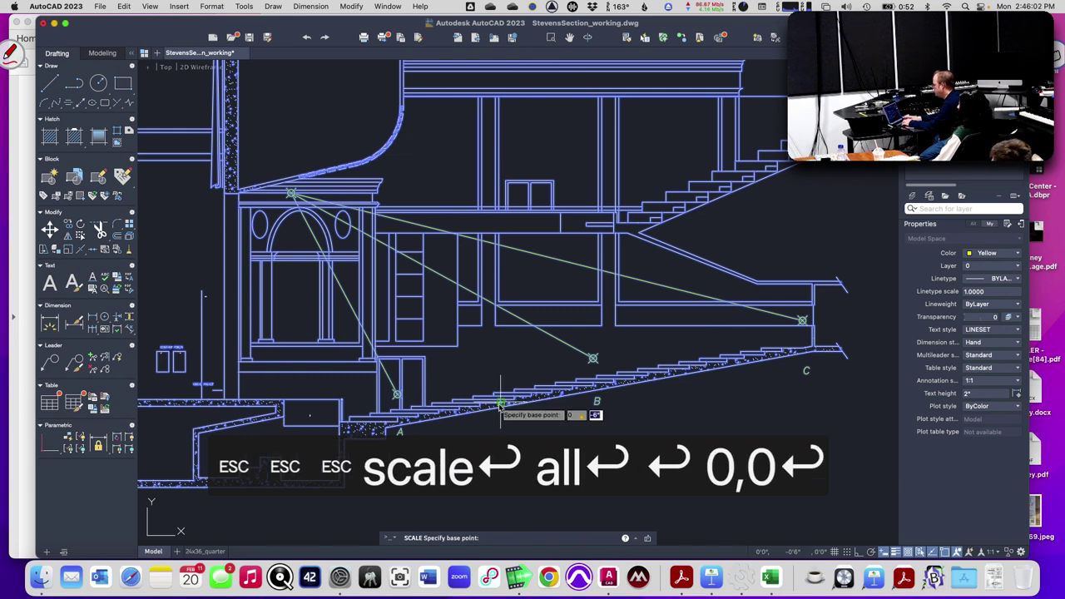
{"action": "type", "text": "1/12"}
{"action": "key", "text": "Return"}
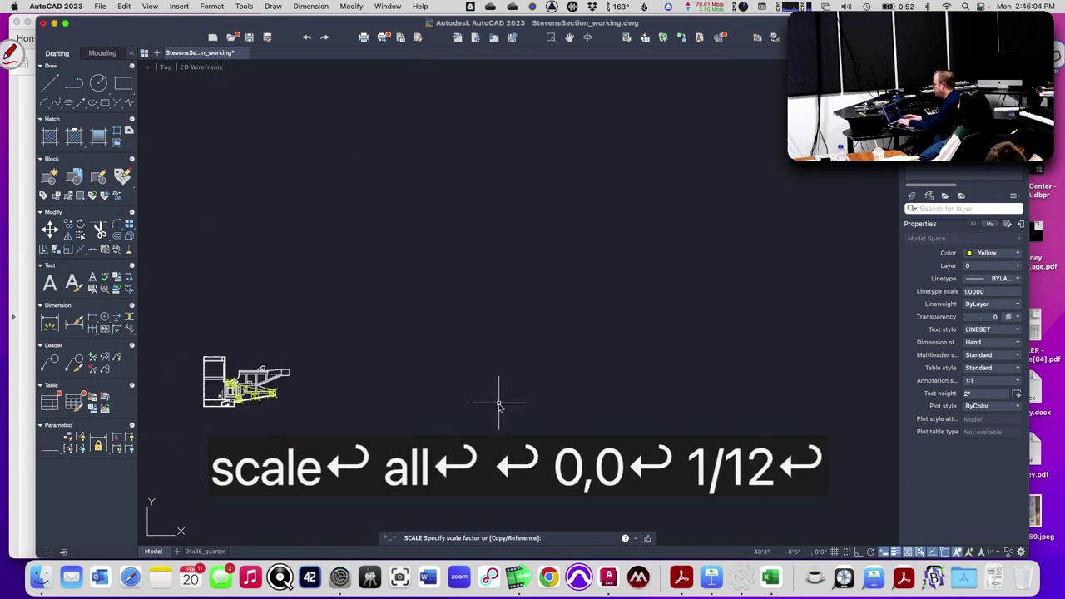
Change the drawing's length unit type to Decimal.
{"action": "type", "text": "z"}
{"action": "key", "text": "space"}
{"action": "type", "text": "e"}
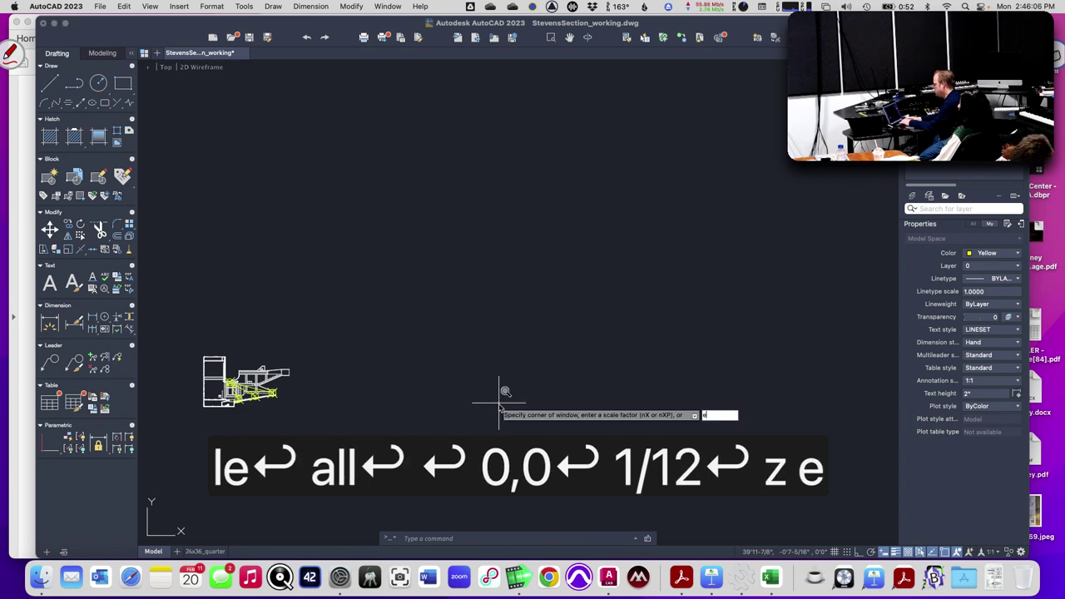
{"action": "key", "text": "space"}
{"action": "type", "text": "units"}
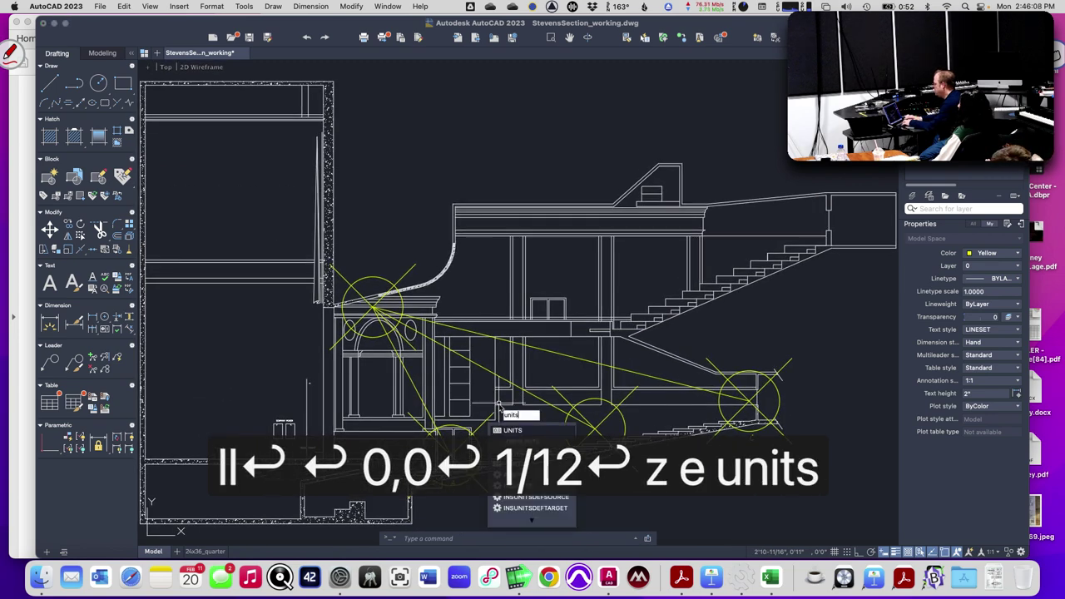
{"action": "key", "text": "Return"}
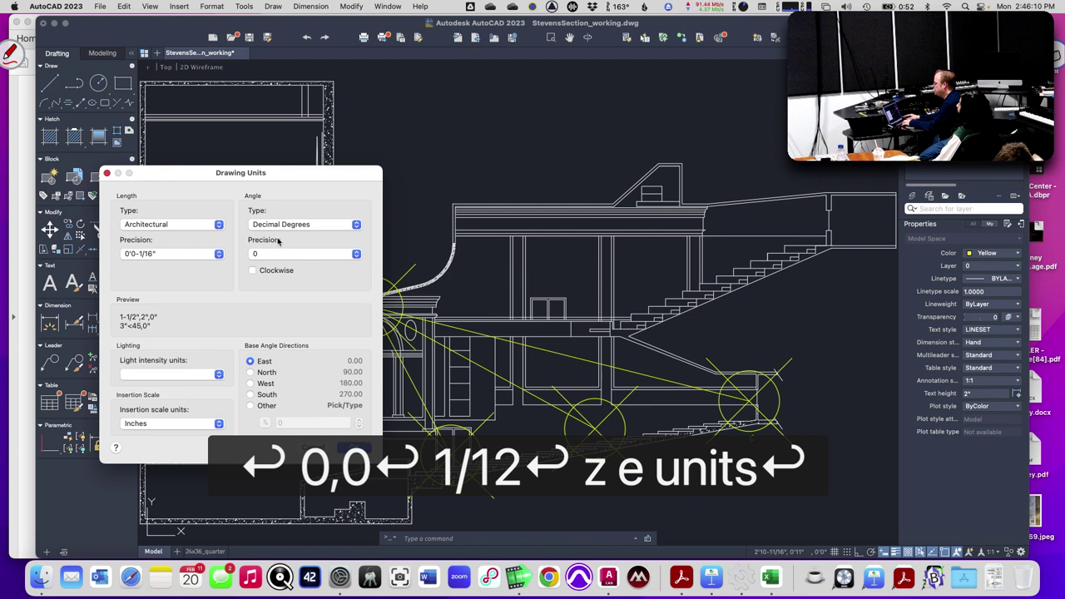
{"action": "left_click", "coordinate": [206, 224]}
{"action": "left_click", "coordinate": [204, 239]}
{"action": "left_click", "coordinate": [345, 448]}
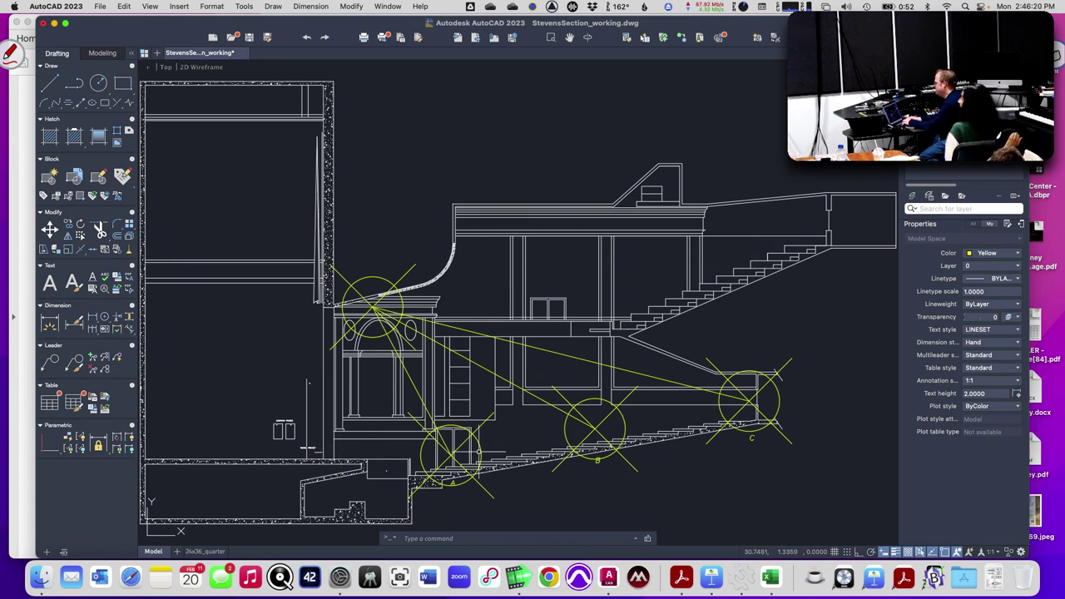
{"action": "type", "text": "units"}
{"action": "key", "text": "Escape"}
{"action": "key", "text": "Escape"}
{"action": "key", "text": "Escape"}
{"action": "type", "text": "pstyle"}
{"action": "key", "text": "BackSpace"}
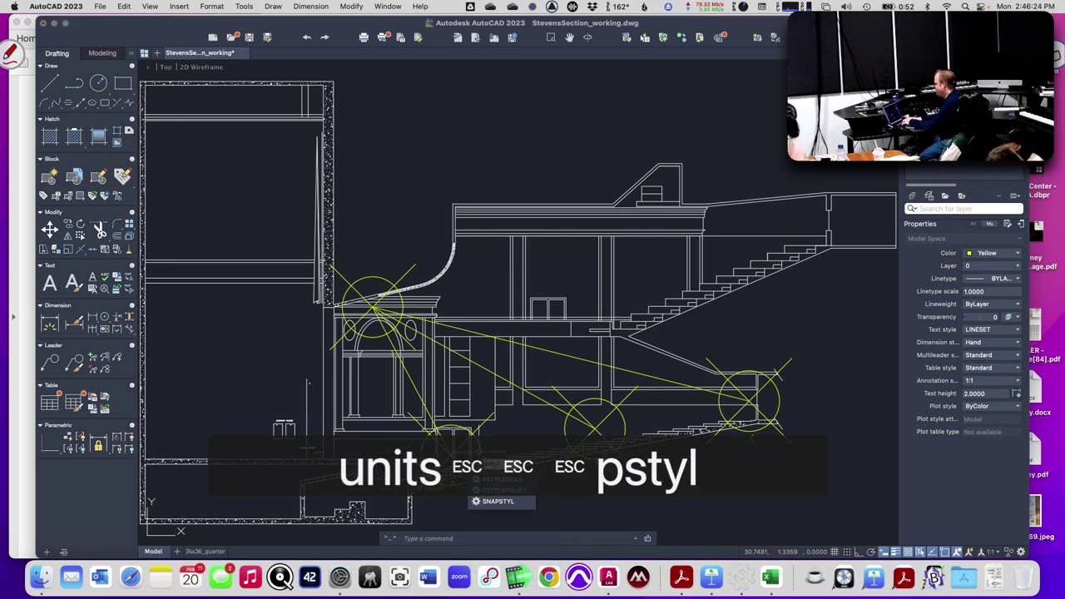
{"action": "type", "text": "e"}
{"action": "key", "text": "Return"}
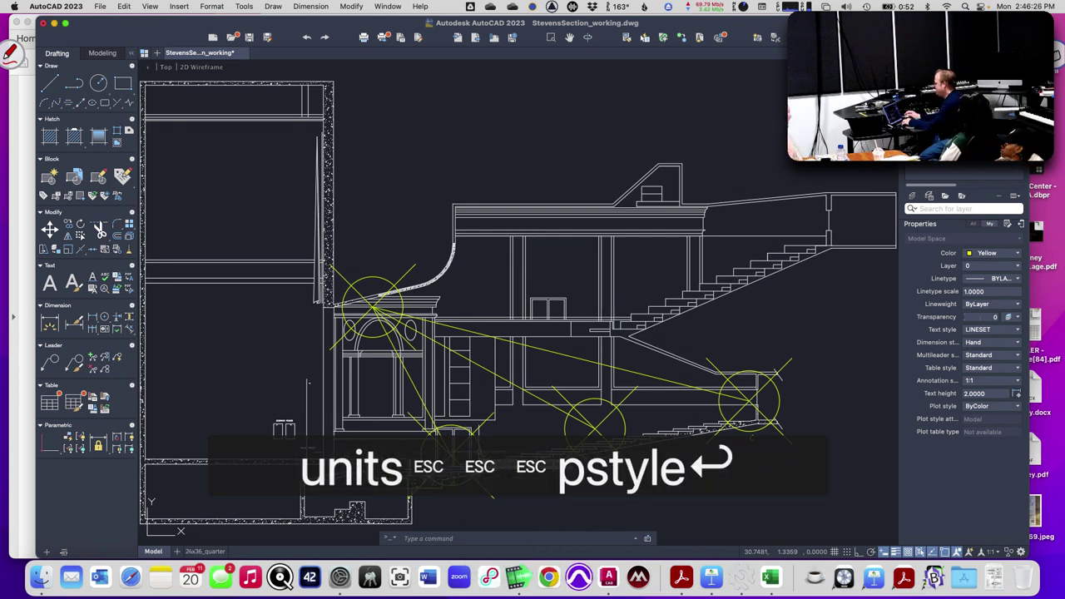
{"action": "key", "text": "Escape"}
{"action": "key", "text": "Escape"}
{"action": "key", "text": "Escape"}
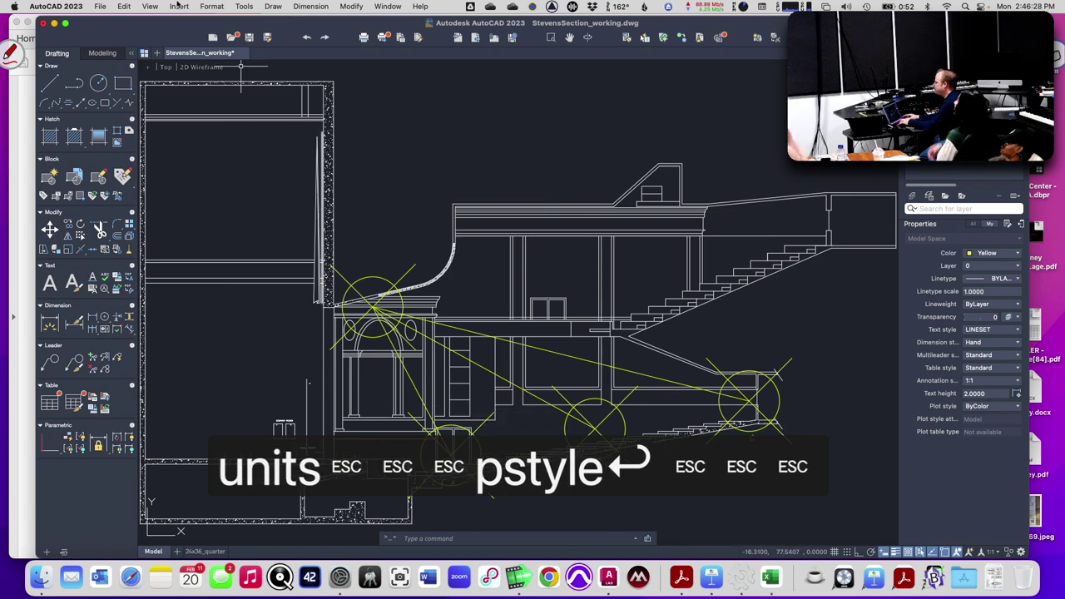
Set the point style's size to 6 absolute units.
{"action": "left_click", "coordinate": [212, 6]}
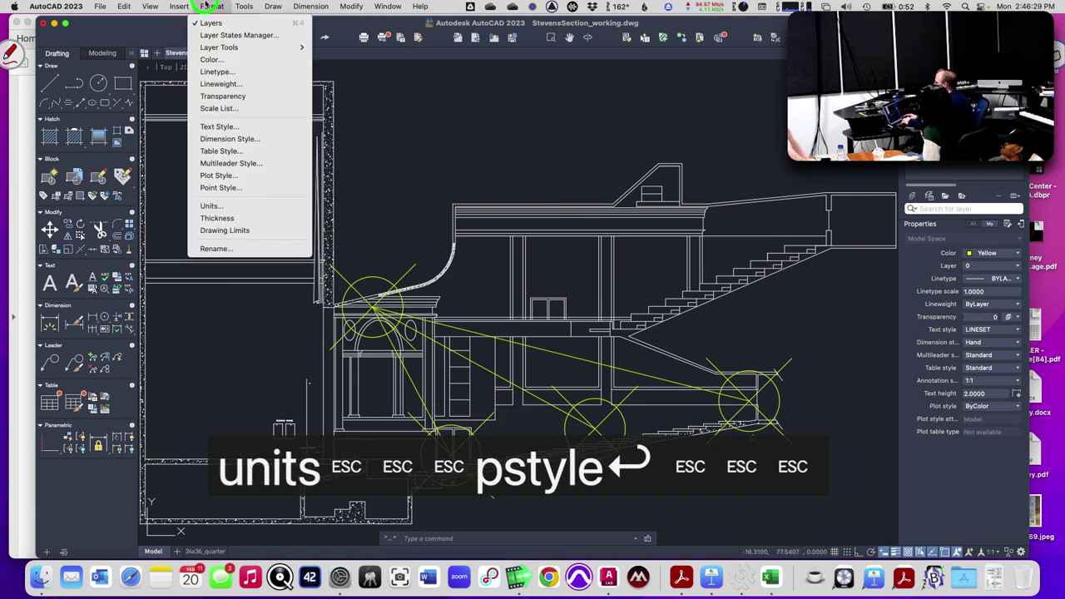
{"action": "left_click", "coordinate": [252, 187]}
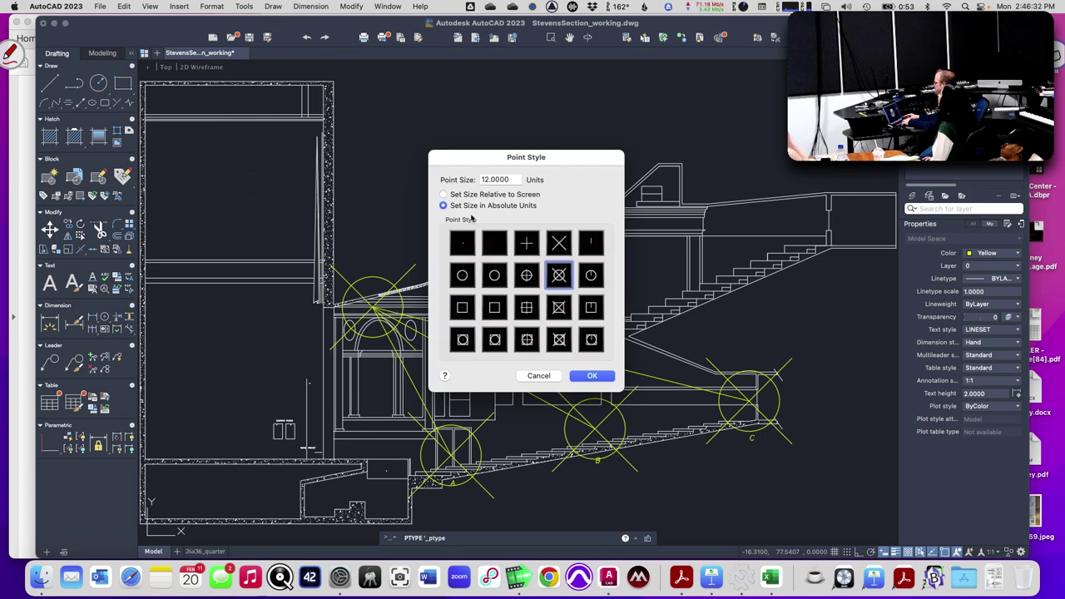
{"action": "double_click", "coordinate": [485, 180]}
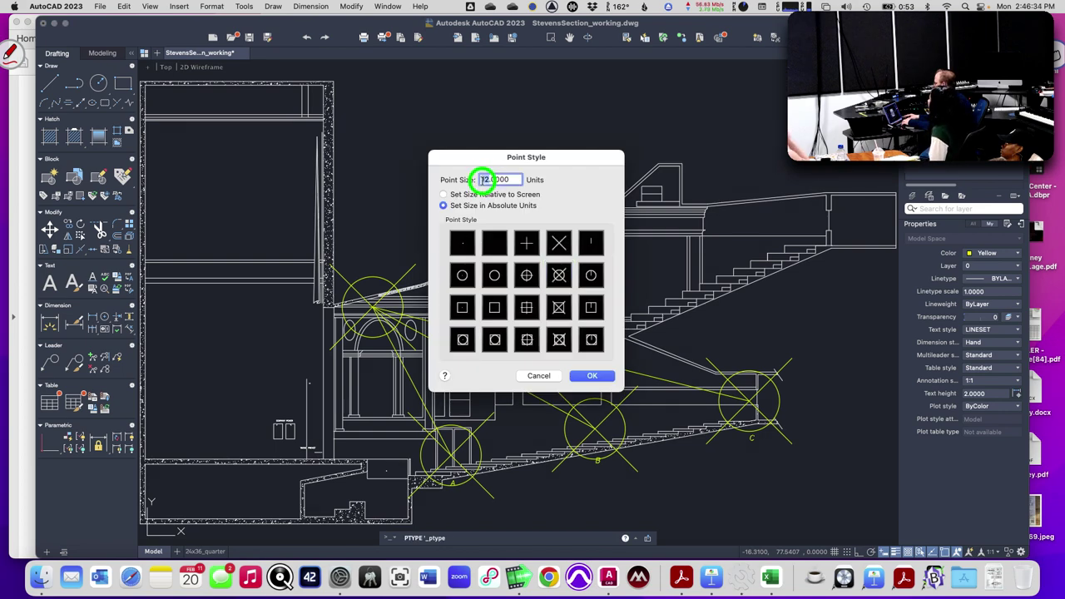
{"action": "type", "text": "6"}
{"action": "key", "text": "Return"}
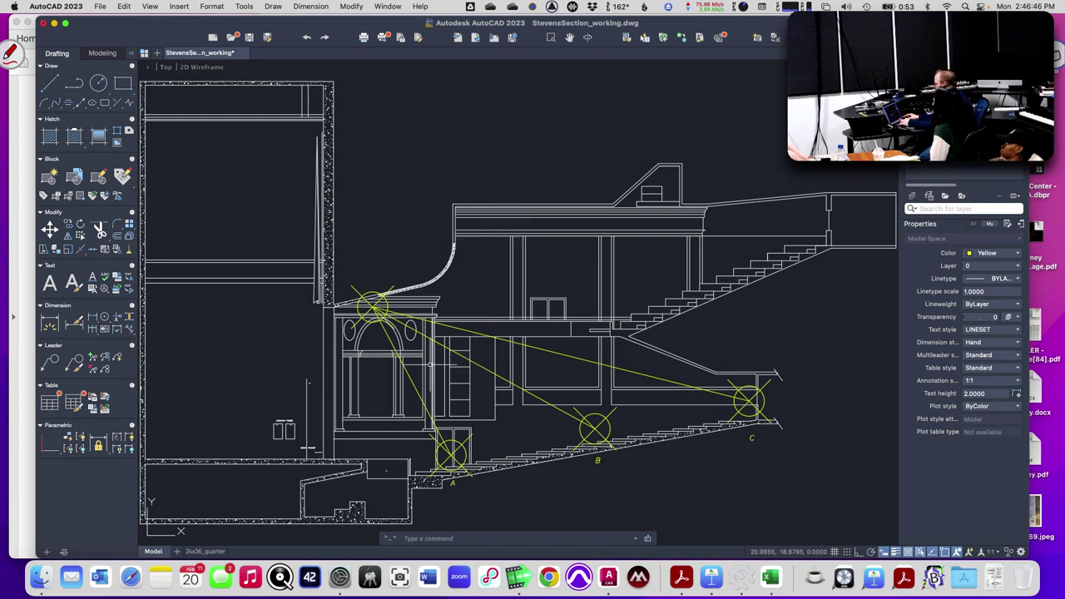
Measure the distance from the loudspeaker point to listener point A in decimal units with MEASUREGEOM.
{"action": "type", "text": "mea"}
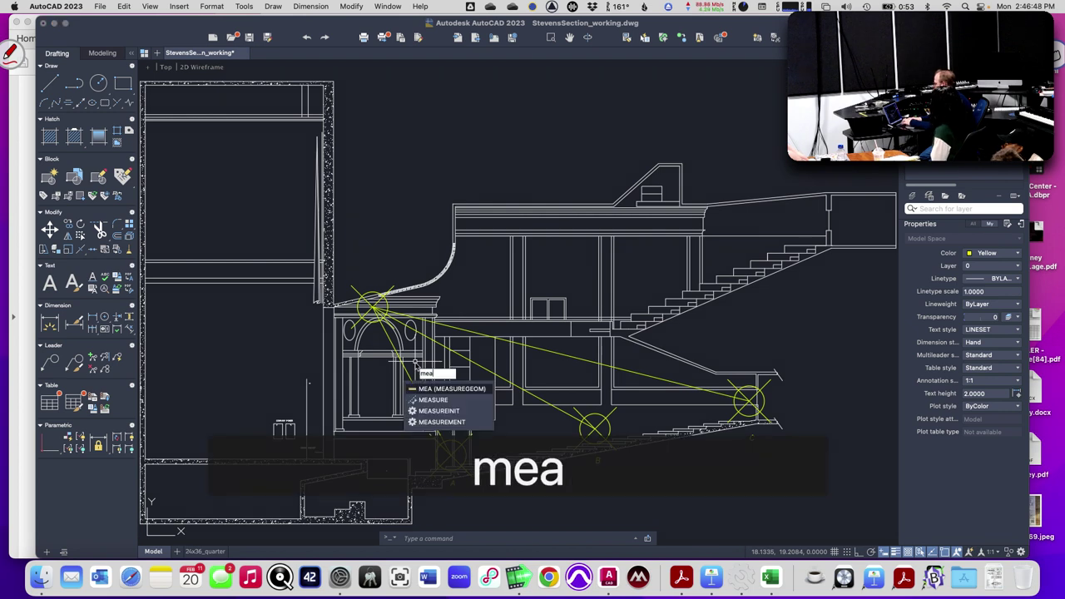
{"action": "key", "text": "Return"}
{"action": "type", "text": "d"}
{"action": "key", "text": "Return"}
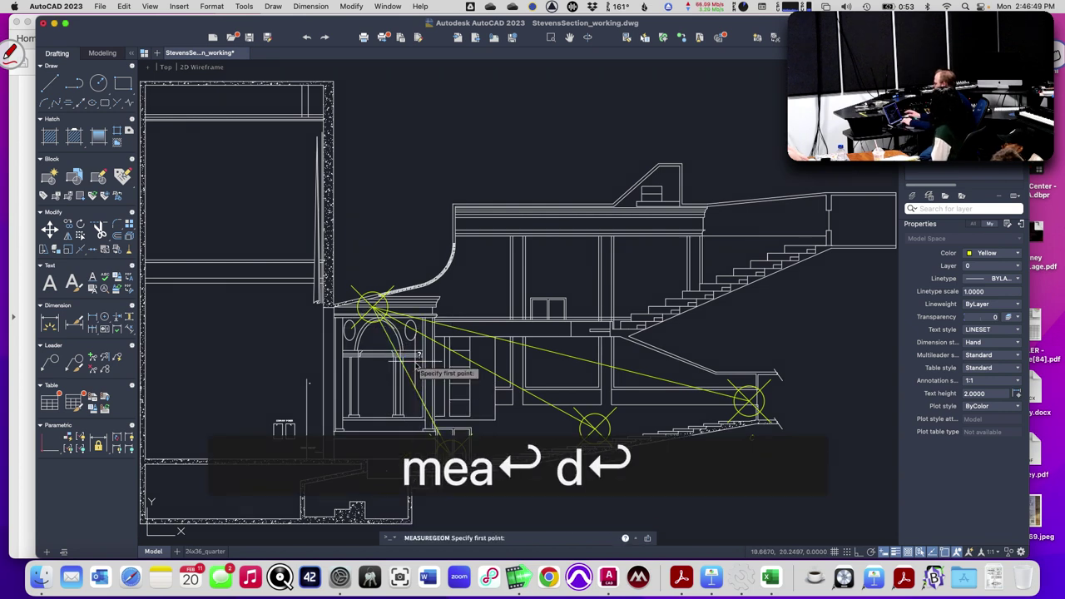
{"action": "left_click", "coordinate": [374, 307]}
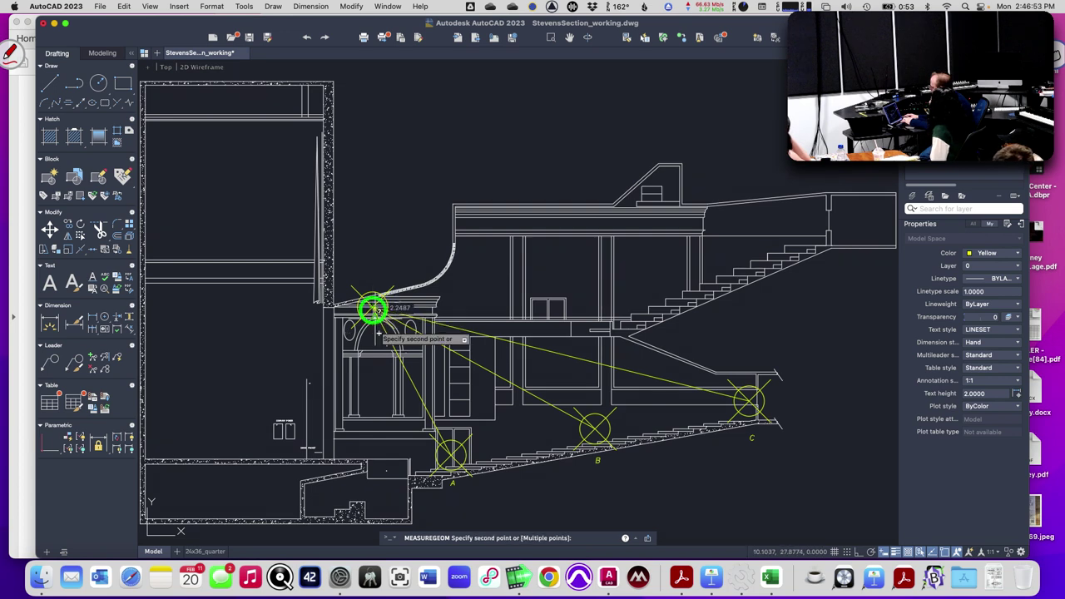
{"action": "left_click", "coordinate": [450, 452]}
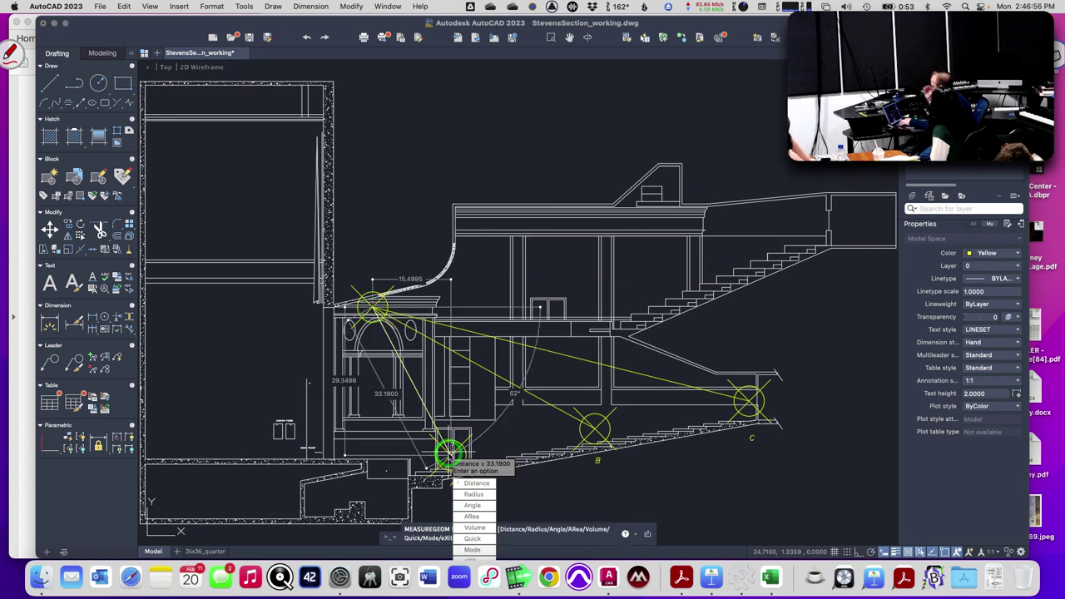
Switch to Excel and enter 33.19 as the distance for A in cell B2.
{"action": "key", "text": "super+Tab"}
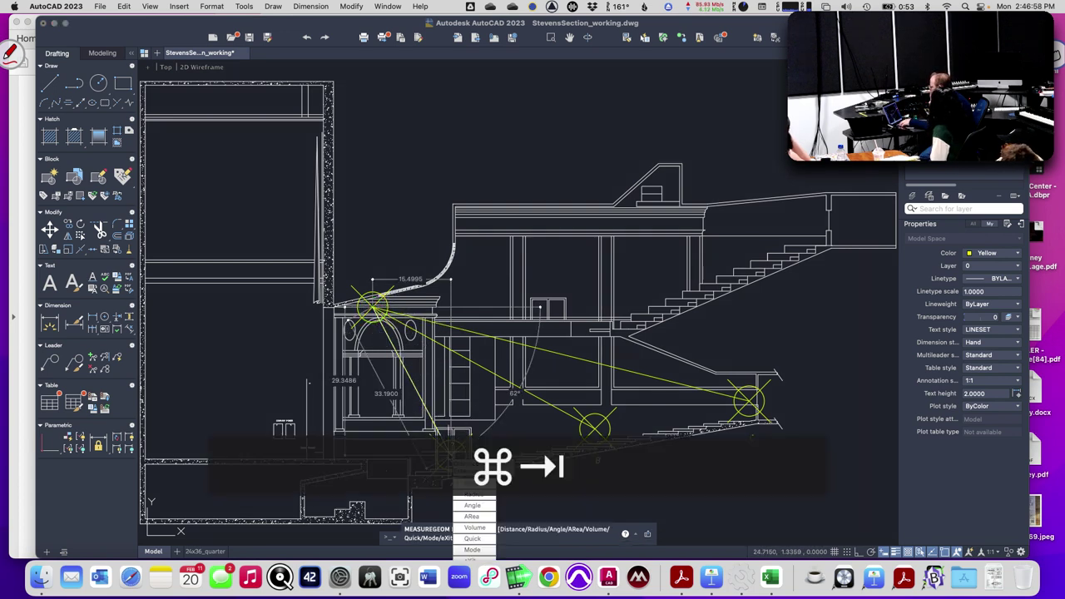
{"action": "type", "text": "33.19"}
{"action": "key", "text": "Tab"}
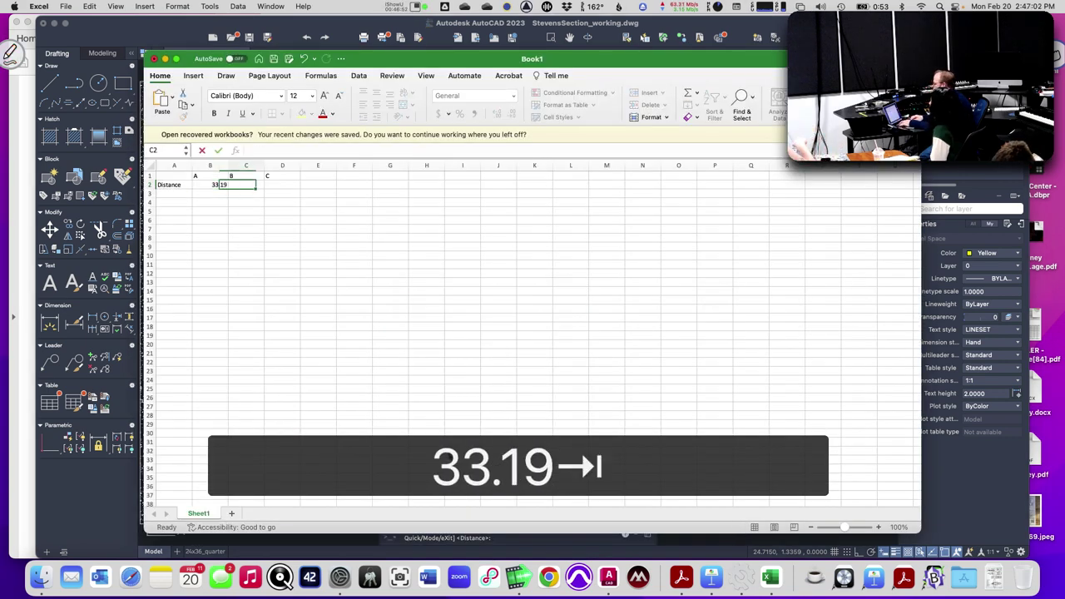
Switch to AutoCAD and measure the distance from the loudspeaker point to listener point B.
{"action": "key", "text": "super+Tab"}
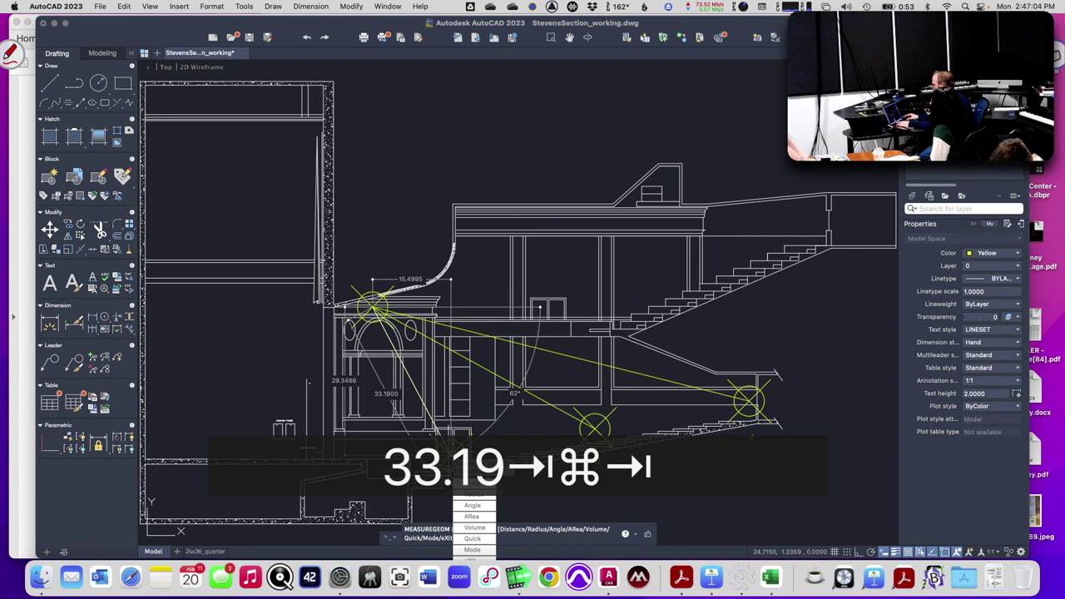
{"action": "left_click", "coordinate": [475, 485]}
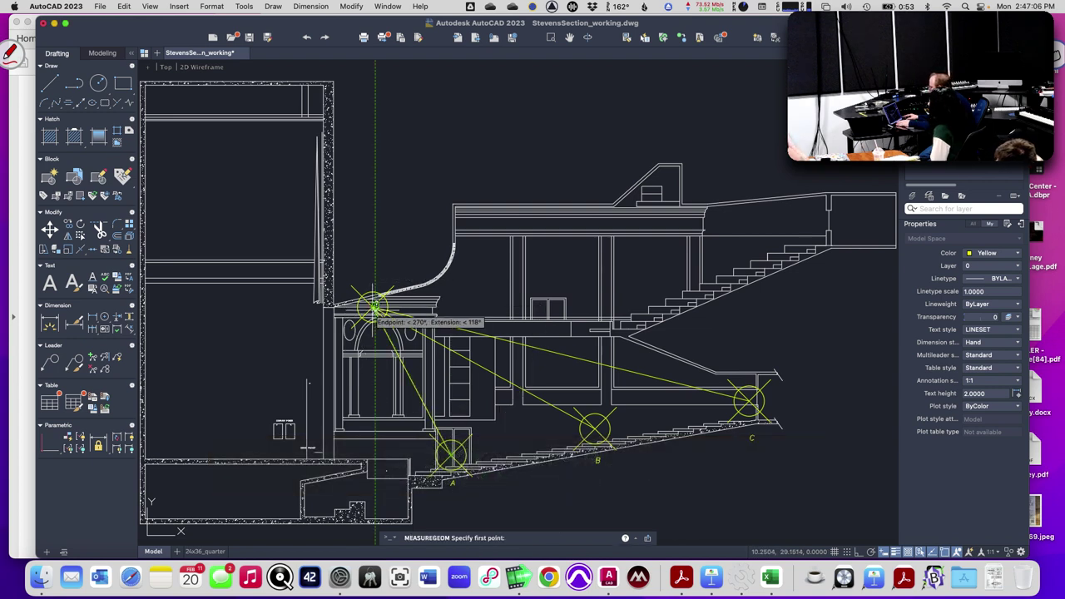
{"action": "left_click", "coordinate": [374, 308]}
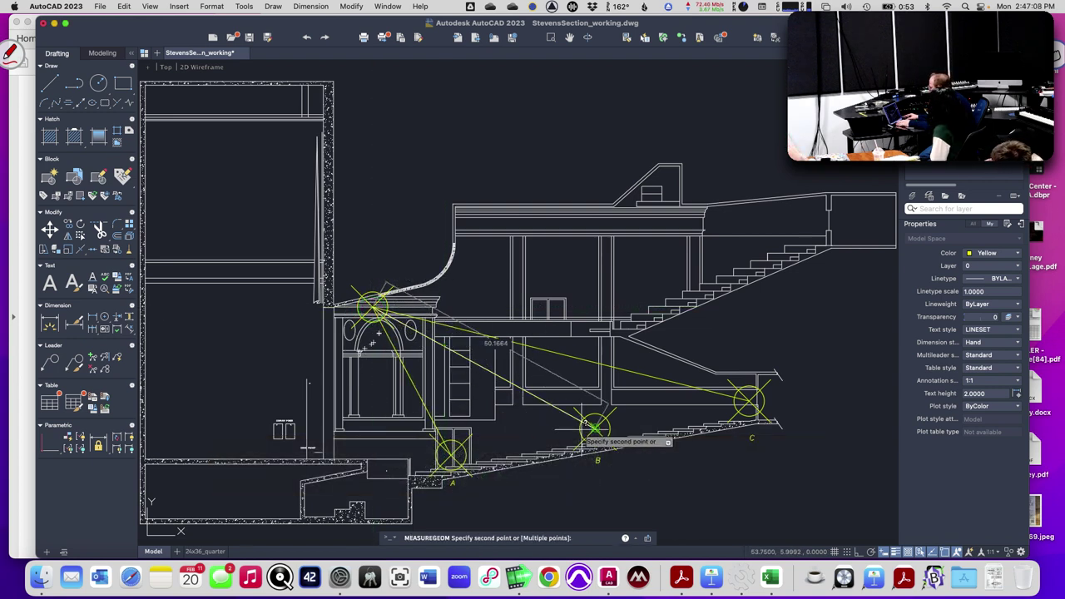
{"action": "left_click", "coordinate": [591, 428]}
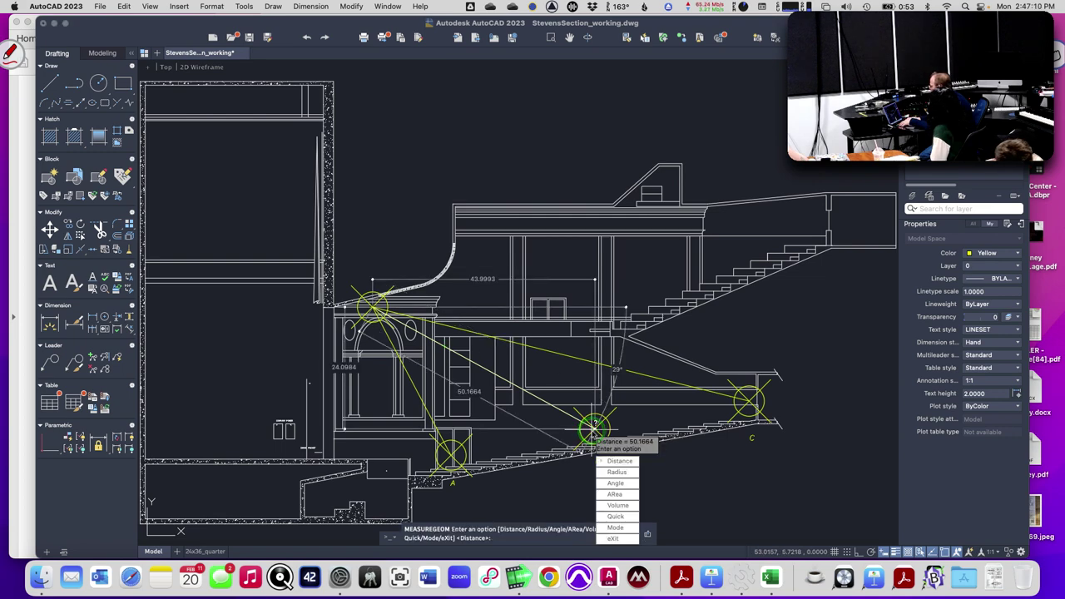
Switch to Excel and enter 50.1664 as the distance for B in cell C2.
{"action": "key", "text": "super+Tab"}
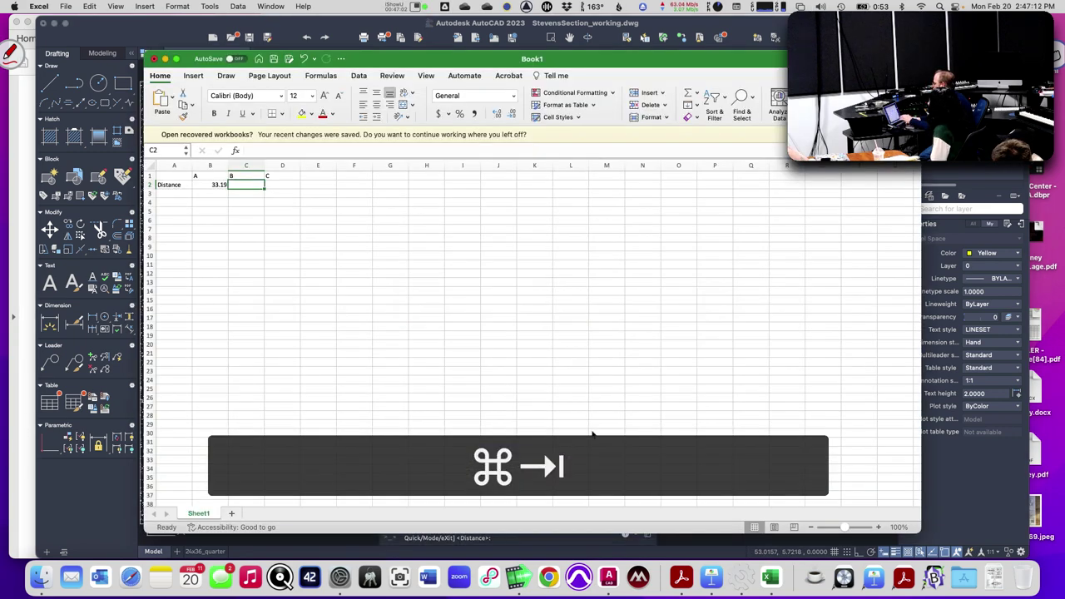
{"action": "type", "text": "50.166"}
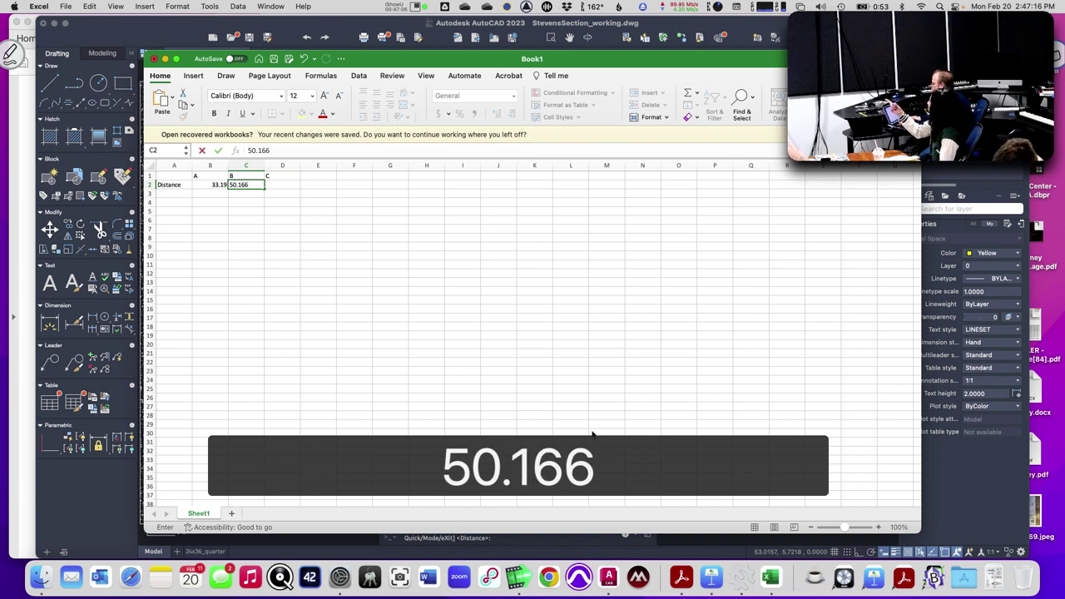
{"action": "type", "text": "4"}
{"action": "key", "text": "Return"}
Enlarge the worksheet view to 200%, reposition the workbook window and select cell D2.
{"action": "left_click", "coordinate": [427, 76]}
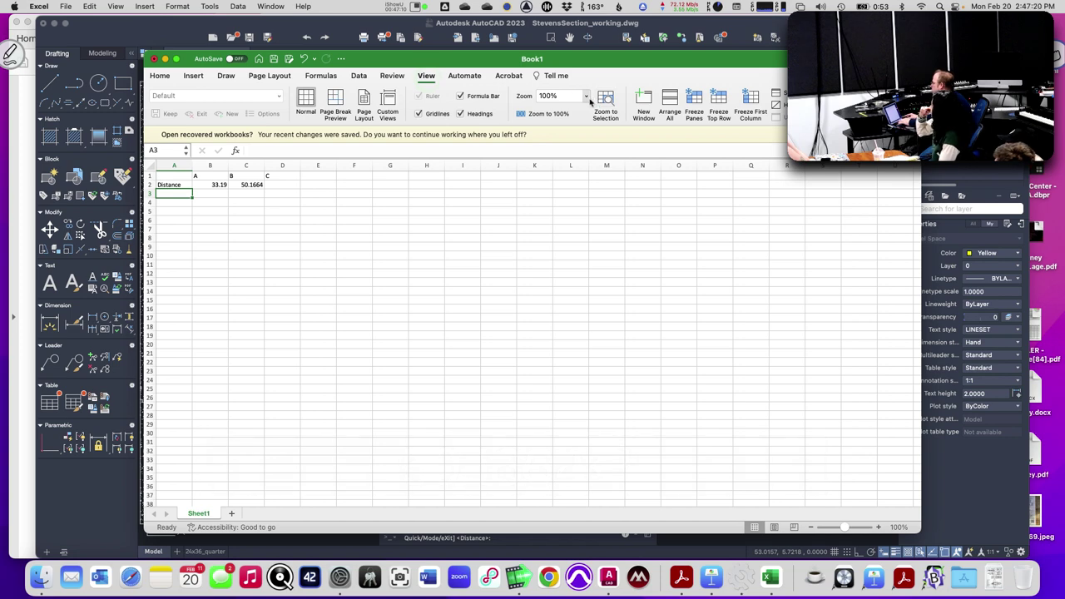
{"action": "left_click", "coordinate": [587, 96]}
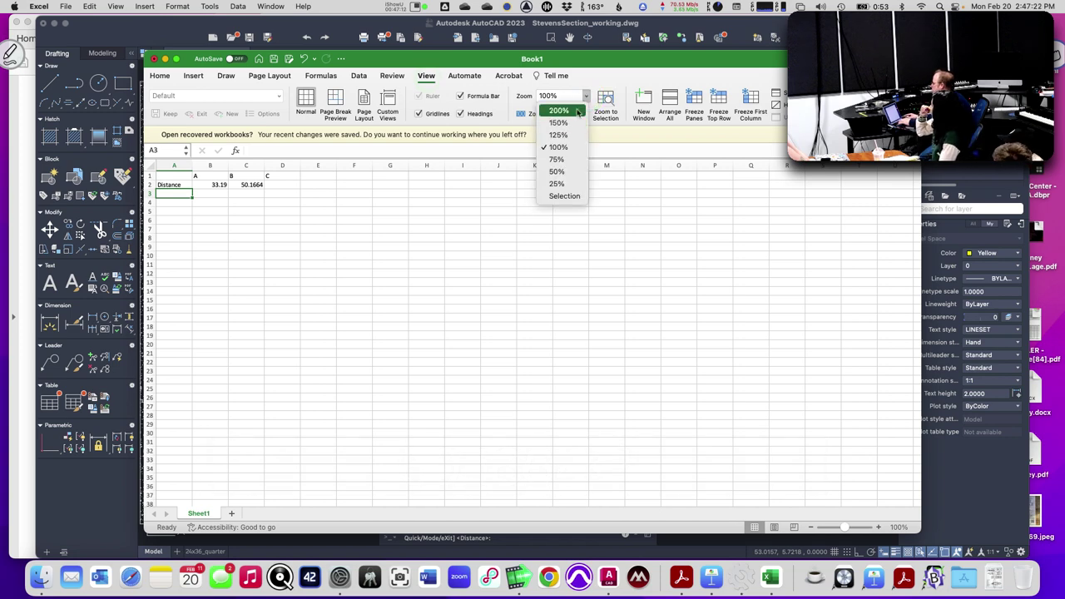
{"action": "left_click", "coordinate": [577, 110]}
{"action": "left_click_drag", "start_coordinate": [574, 60], "coordinate": [537, 29]}
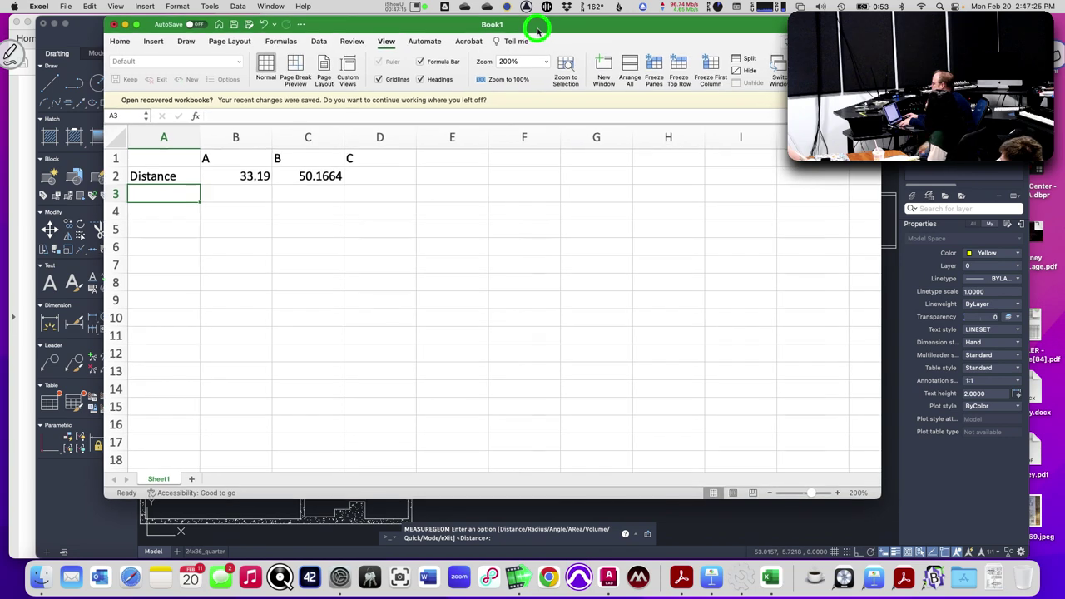
{"action": "left_click", "coordinate": [382, 177]}
Switch to AutoCAD and measure the distance from the loudspeaker point to listener point C.
{"action": "key", "text": "super+Tab"}
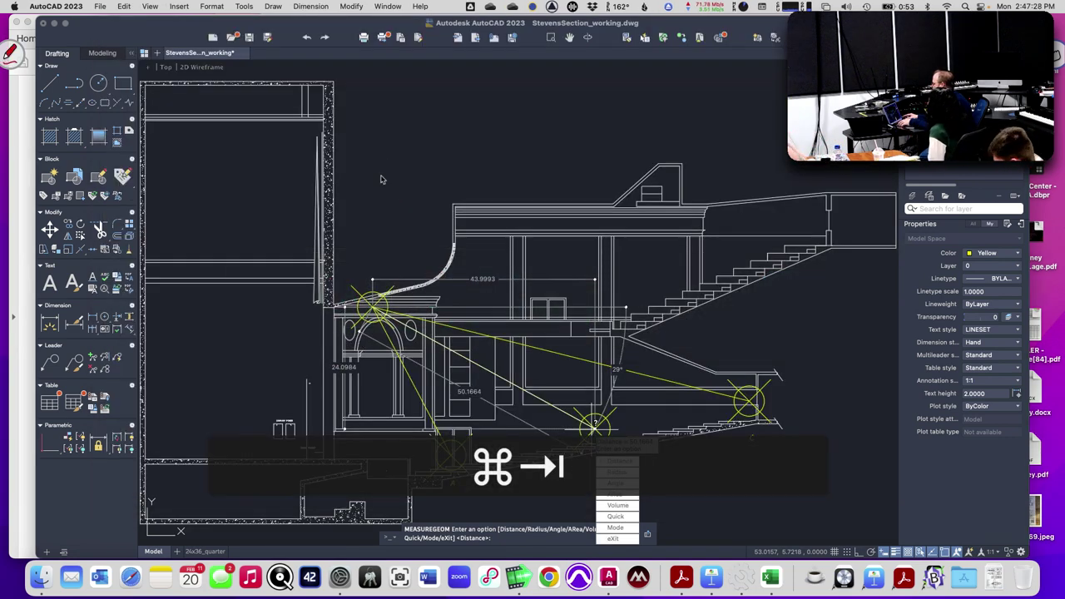
{"action": "left_click", "coordinate": [619, 462]}
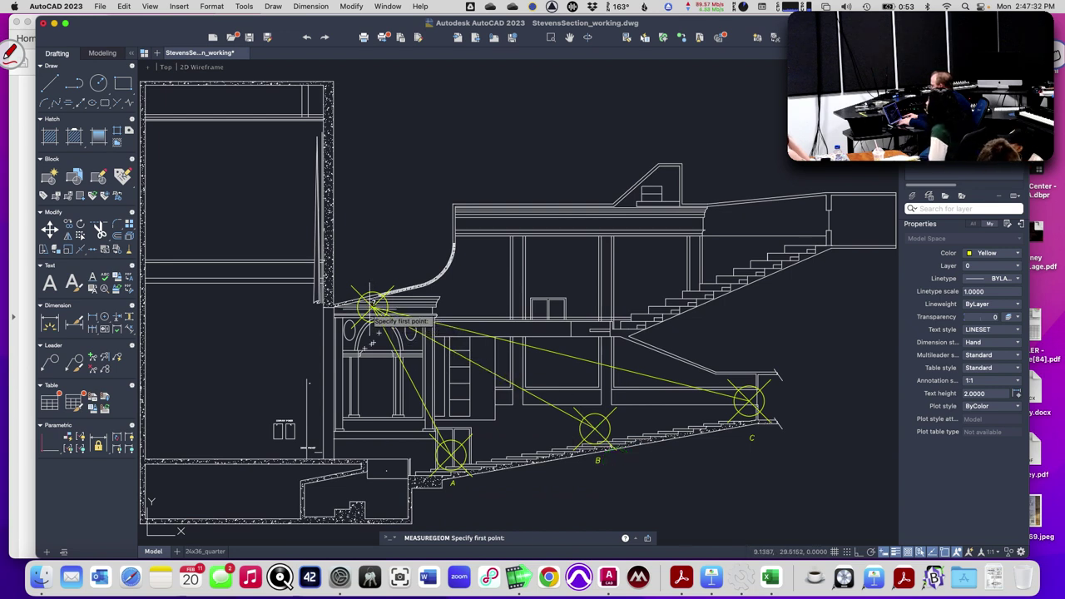
{"action": "left_click", "coordinate": [373, 309]}
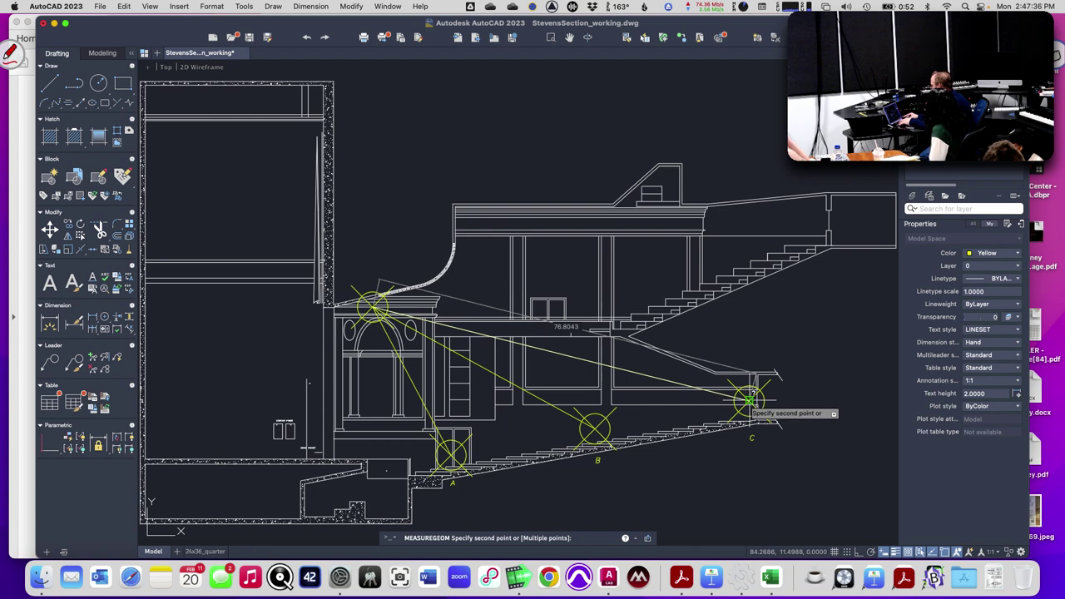
{"action": "left_click", "coordinate": [749, 400]}
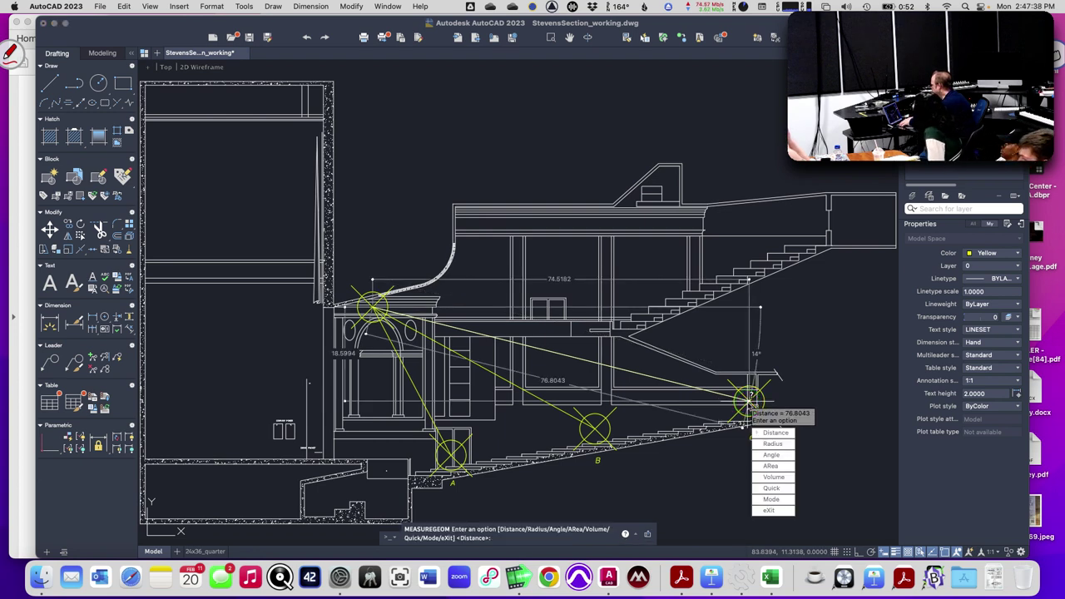
Switch to Excel and enter 76.8 as the distance for C in cell D2.
{"action": "key", "text": "super+Tab"}
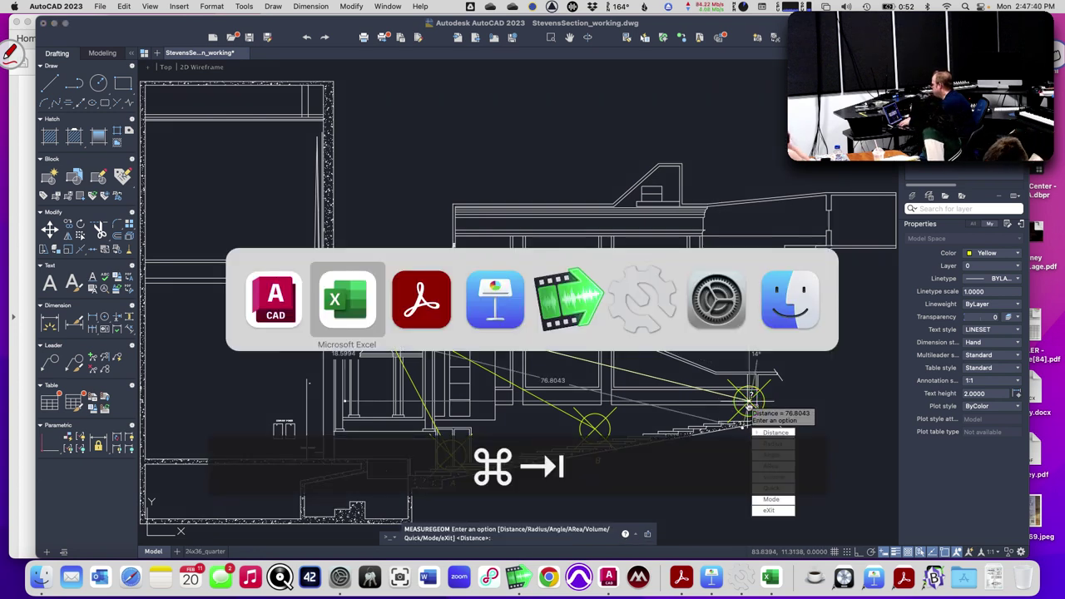
{"action": "type", "text": "76.8"}
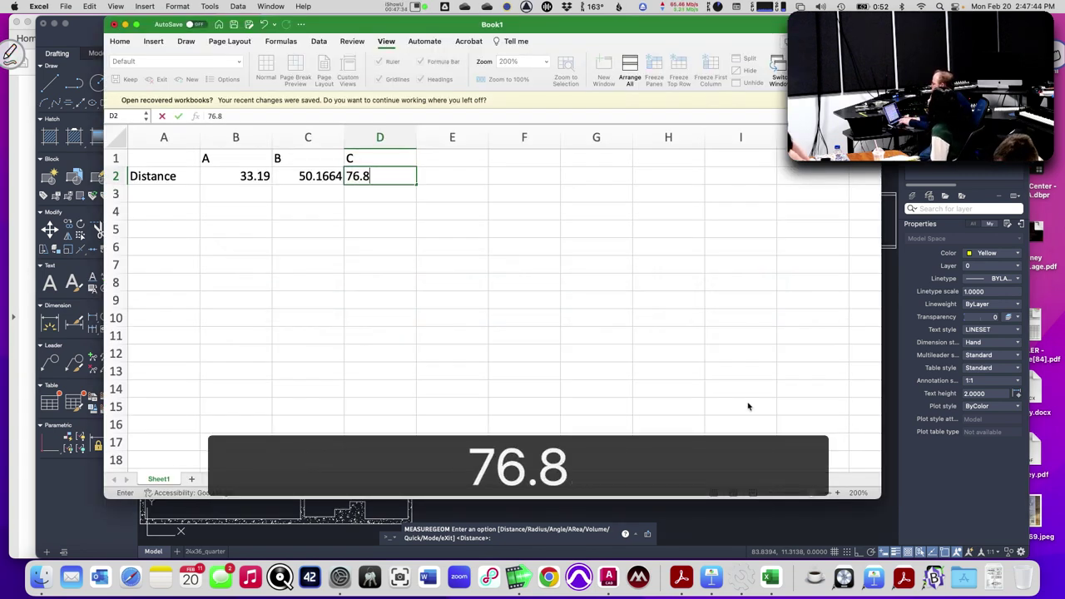
{"action": "key", "text": "Return"}
Label cell A3 "db Loss Distance" and fit column A's width to the text.
{"action": "key", "text": "Left"}
{"action": "key", "text": "Left"}
{"action": "key", "text": "Left"}
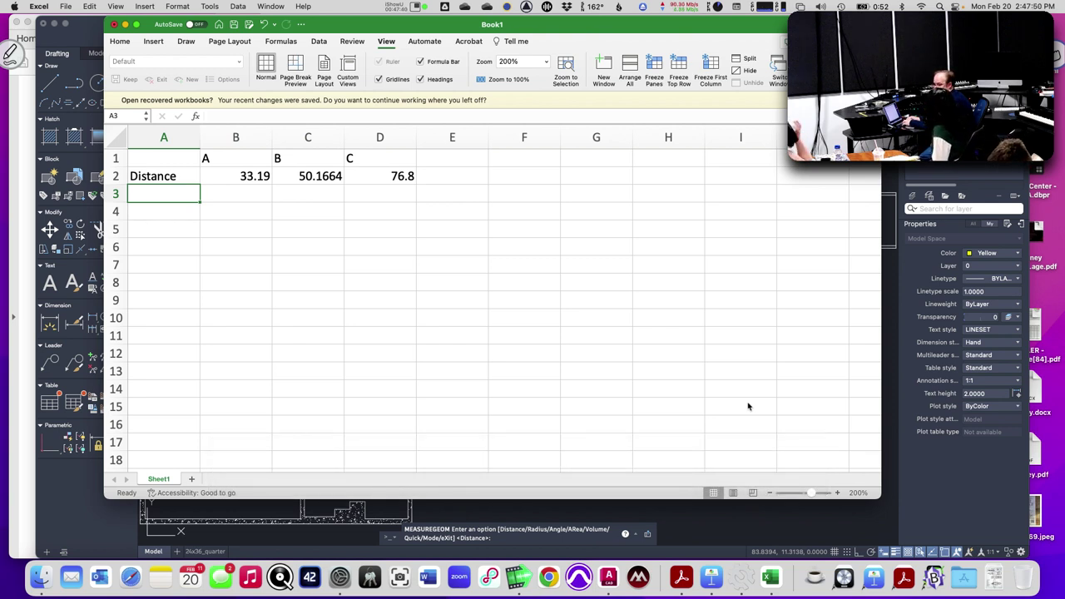
{"action": "type", "text": "db Loss"}
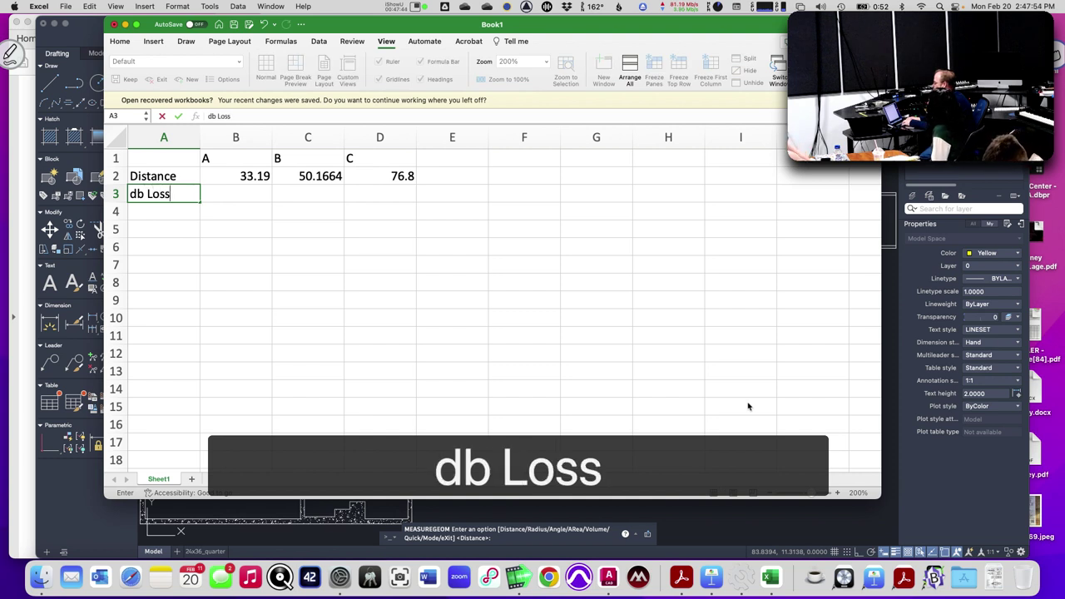
{"action": "type", "text": " Dist"}
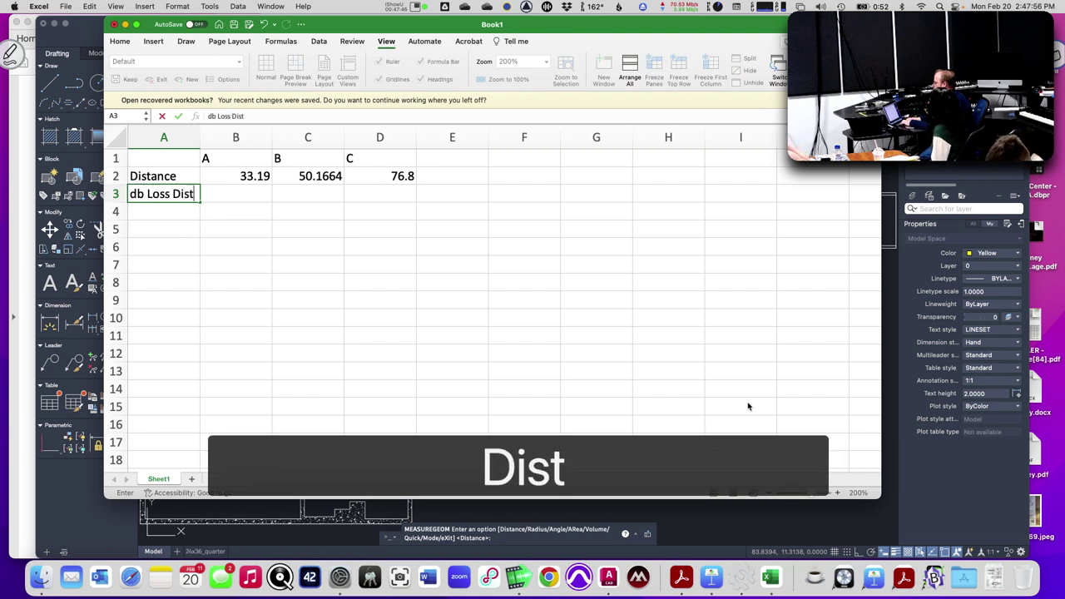
{"action": "type", "text": "ance"}
{"action": "key", "text": "Return"}
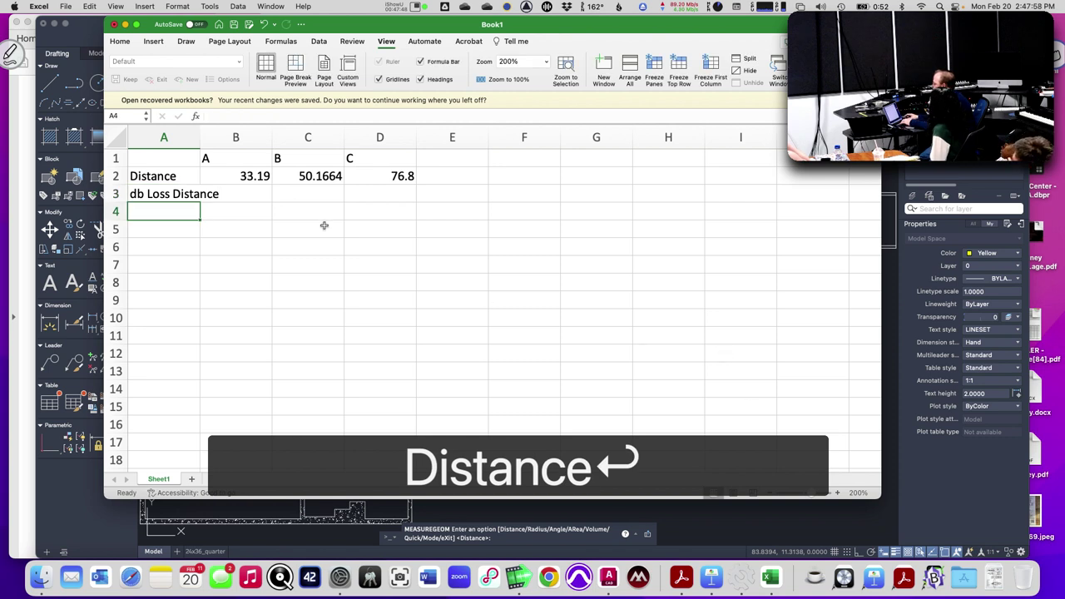
{"action": "double_click", "coordinate": [200, 138]}
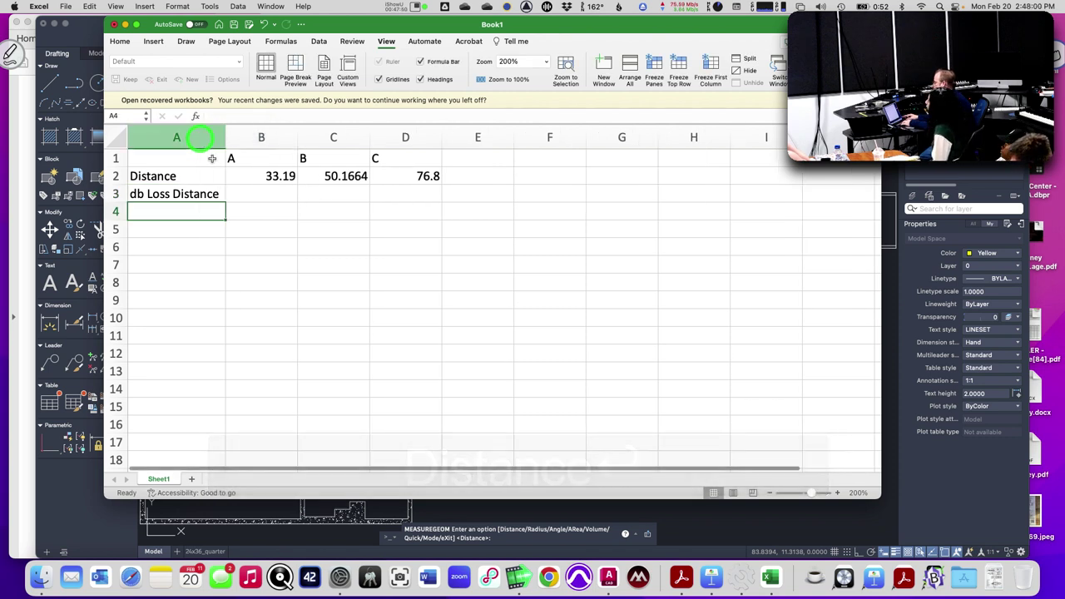
Begin the distance loss formula for A in cell B3 with =20*(LOG10(.
{"action": "left_click", "coordinate": [321, 197]}
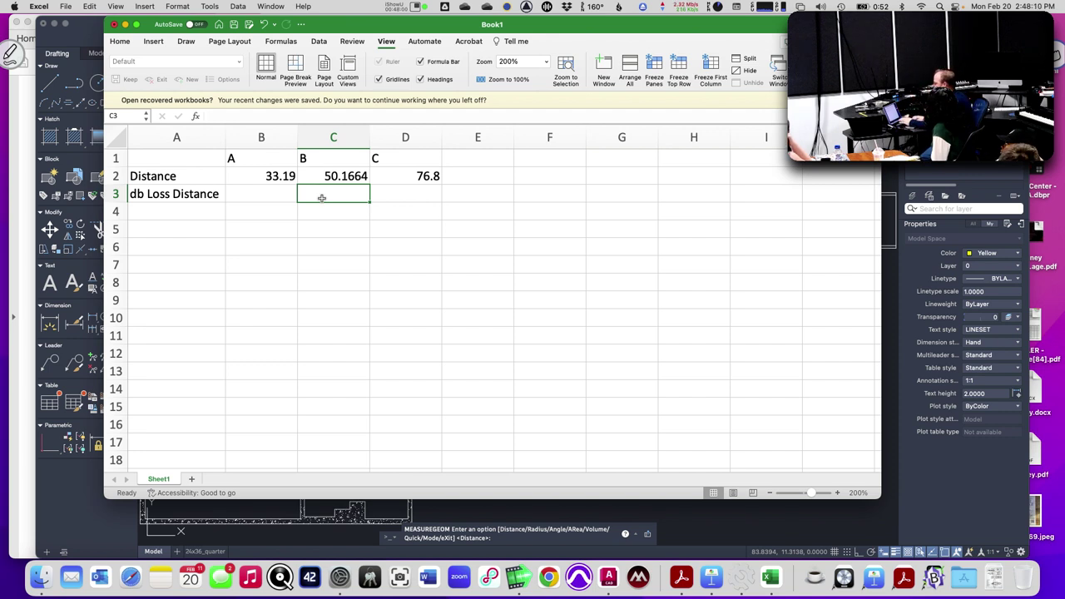
{"action": "key", "text": "Left"}
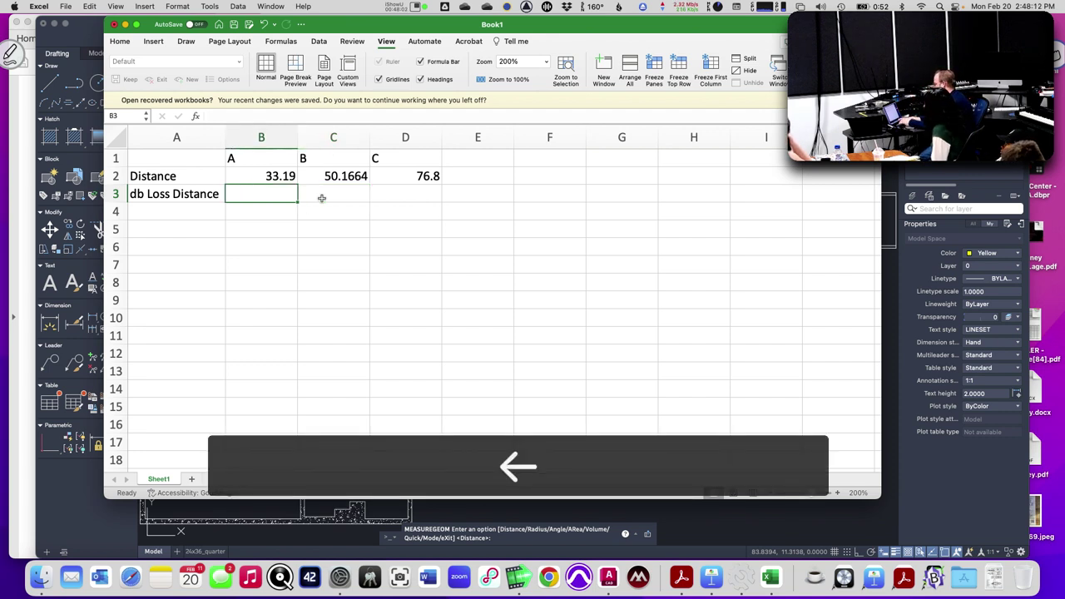
{"action": "type", "text": "20"}
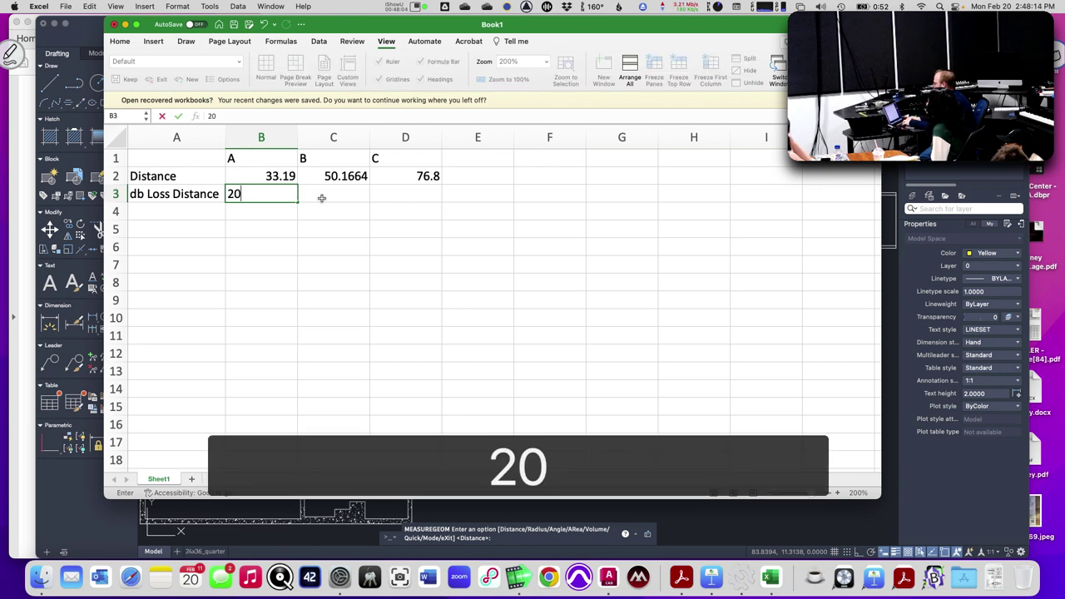
{"action": "key", "text": "BackSpace"}
{"action": "key", "text": "BackSpace"}
{"action": "type", "text": "="}
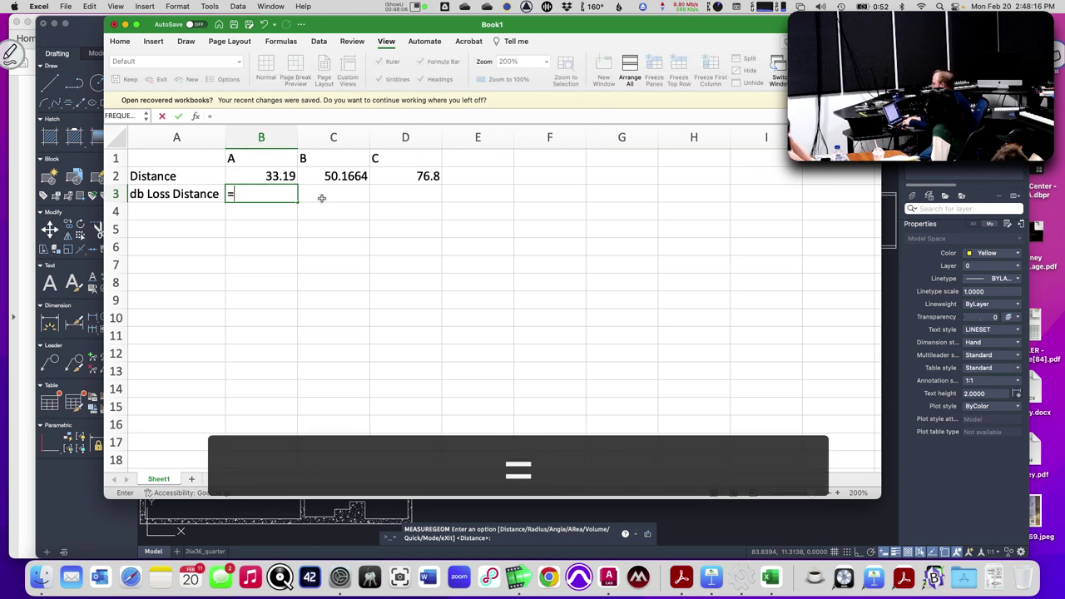
{"action": "type", "text": "so"}
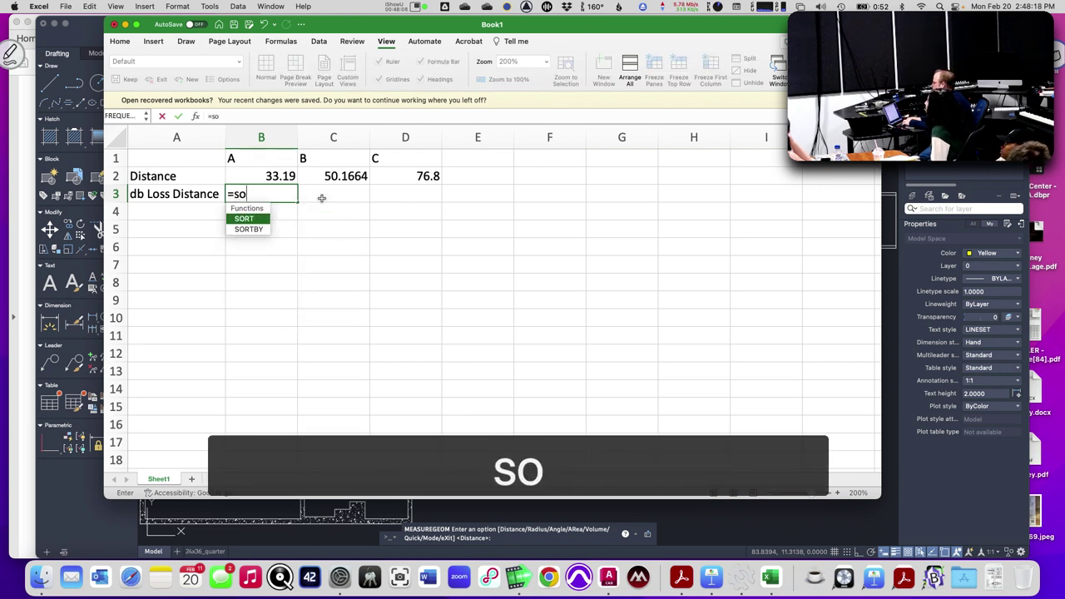
{"action": "key", "text": "BackSpace"}
{"action": "key", "text": "BackSpace"}
{"action": "type", "text": "20"}
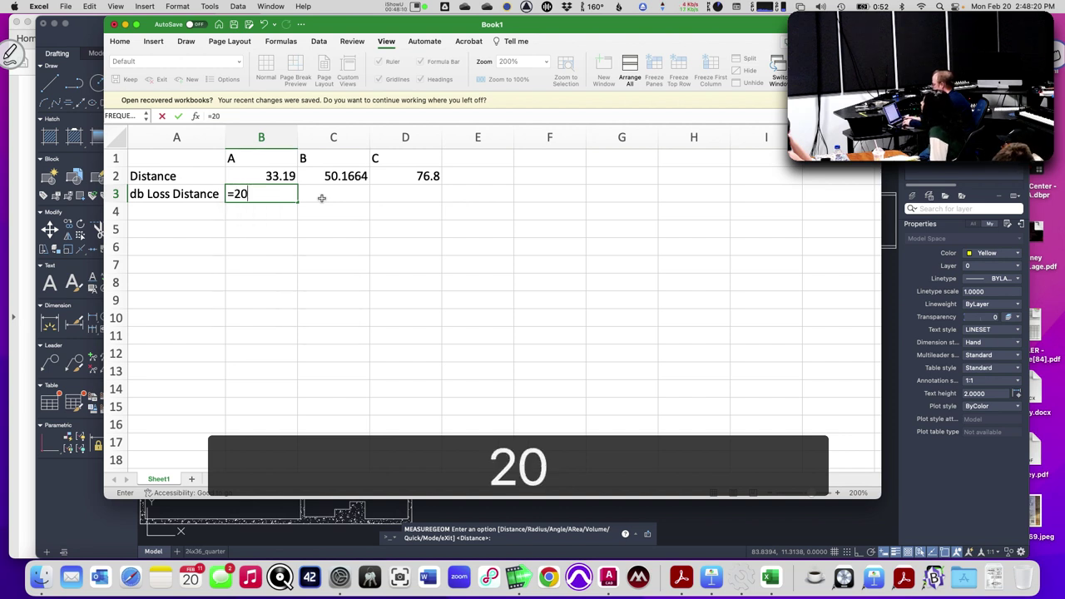
{"action": "type", "text": "*"}
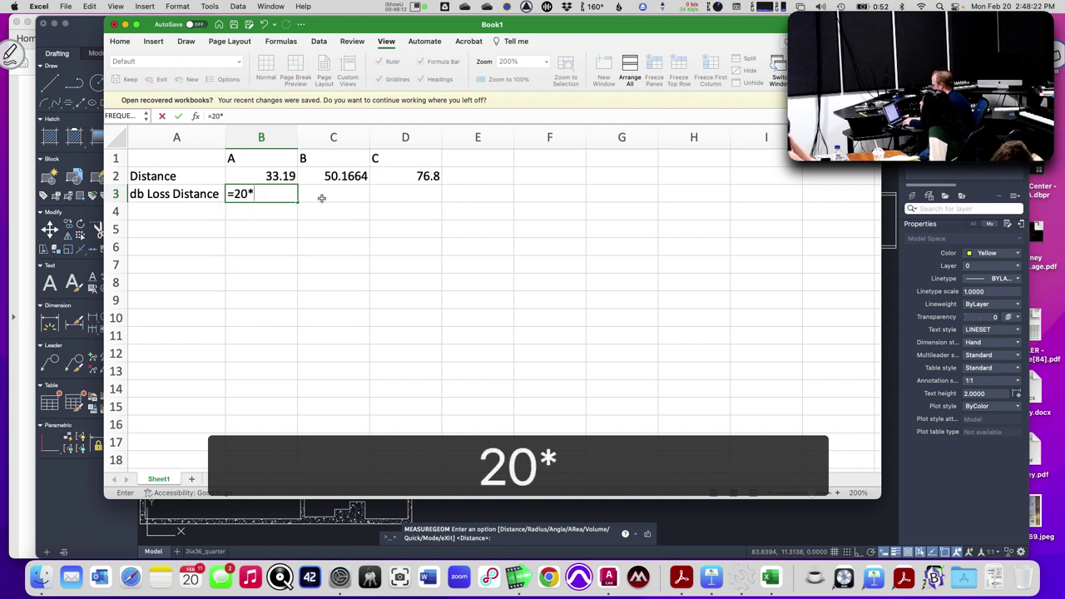
{"action": "type", "text": "(log"}
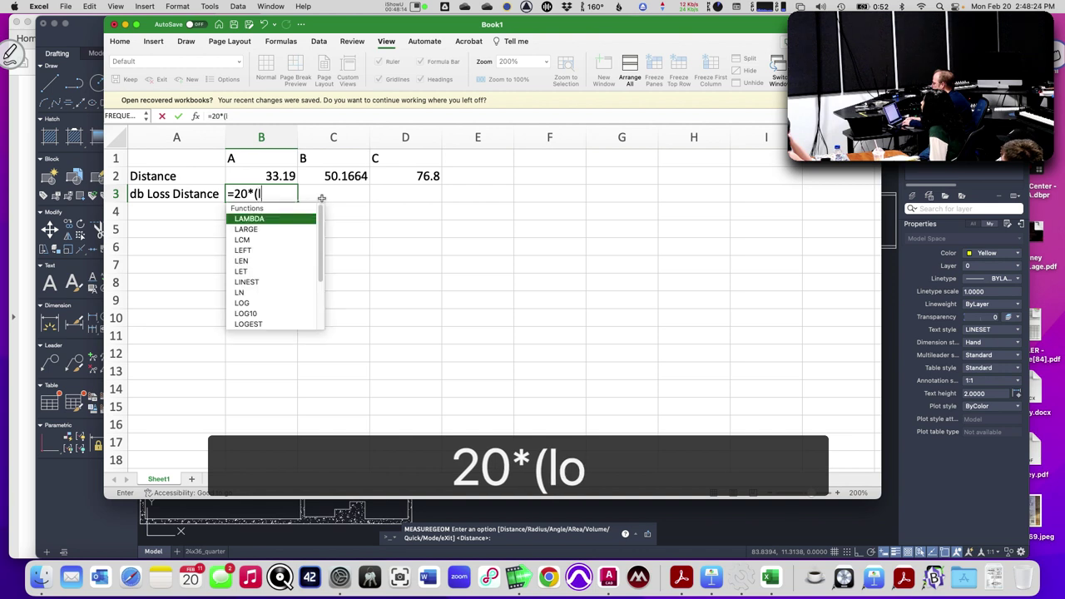
{"action": "double_click", "coordinate": [272, 230]}
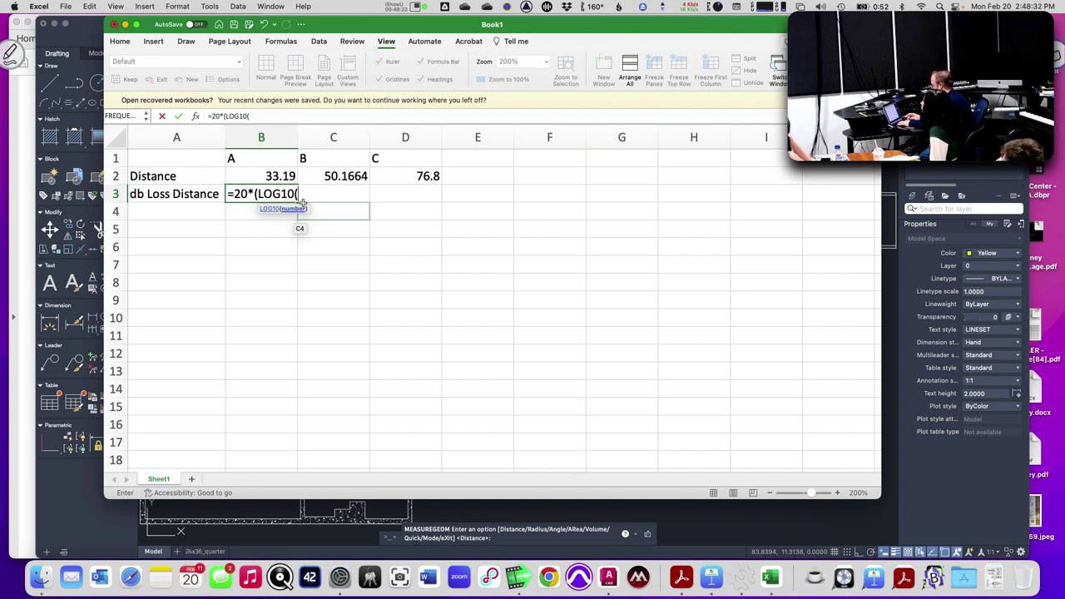
Try to complete the formula in B3 as =20*(LOG10(3.28,B2)), using A's distance as the second argument.
{"action": "type", "text": "3.28"}
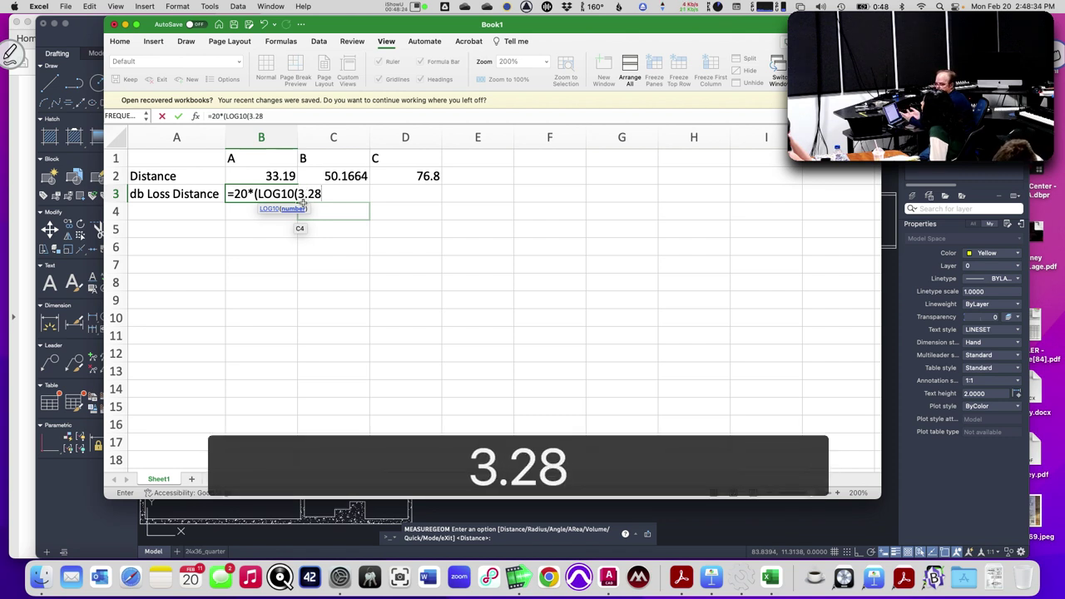
{"action": "type", "text": ","}
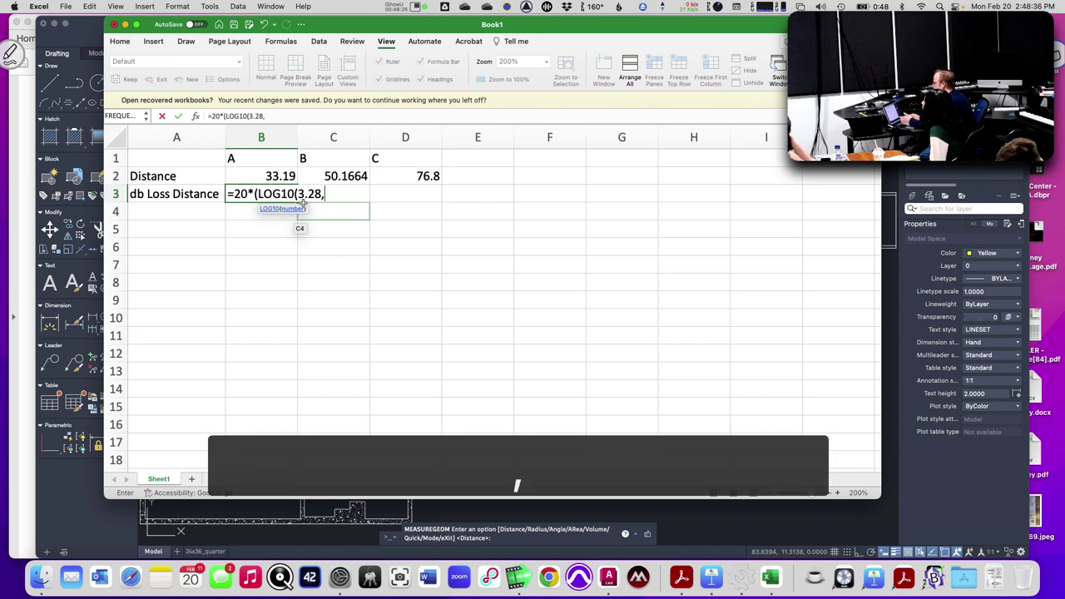
{"action": "left_click", "coordinate": [281, 178]}
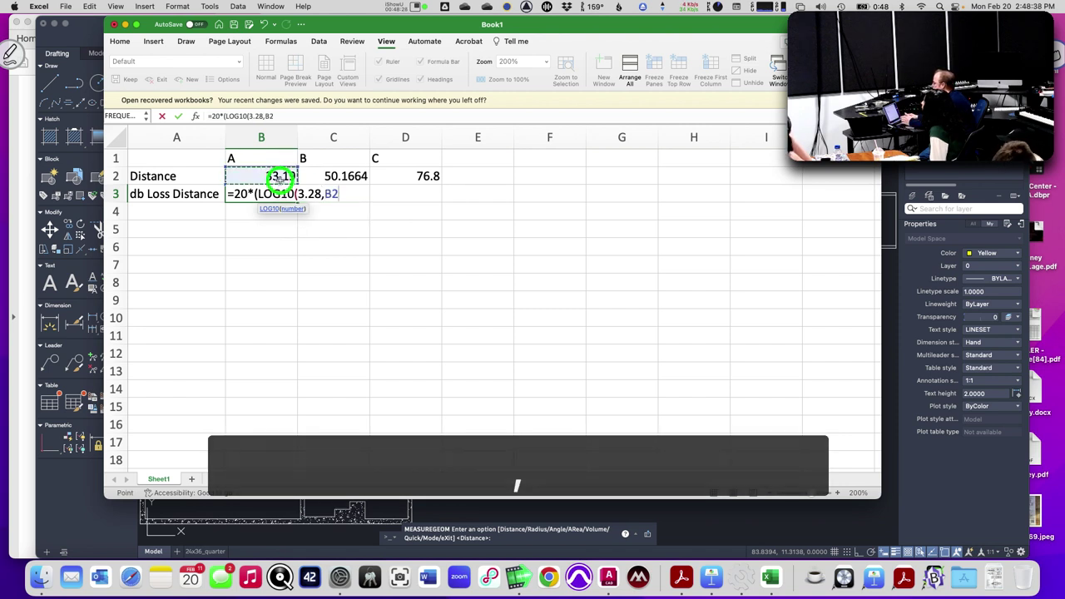
{"action": "type", "text": ")"}
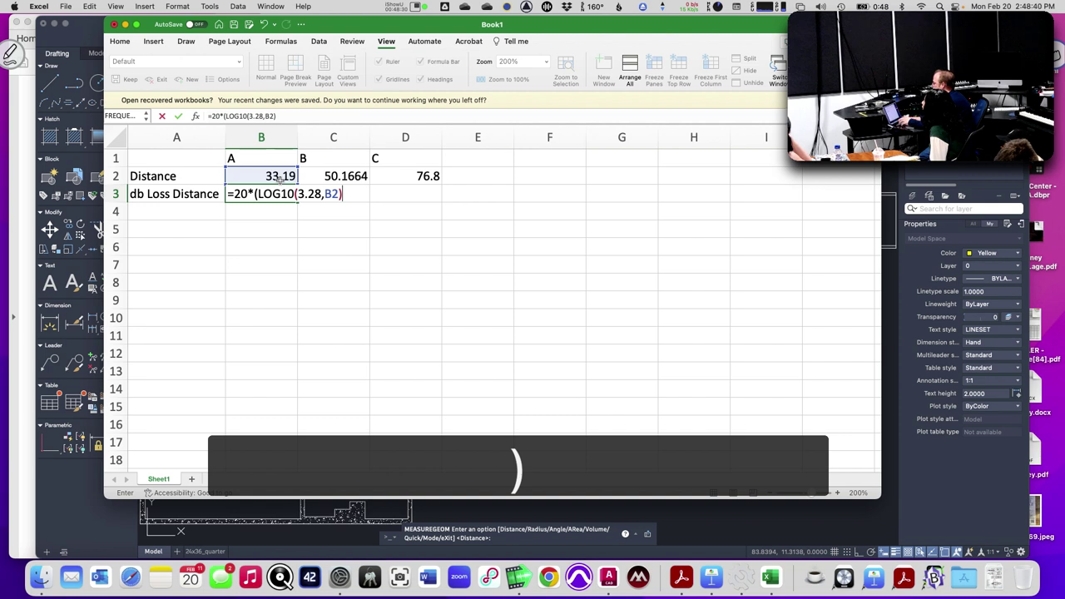
{"action": "type", "text": ")"}
{"action": "key", "text": "Return"}
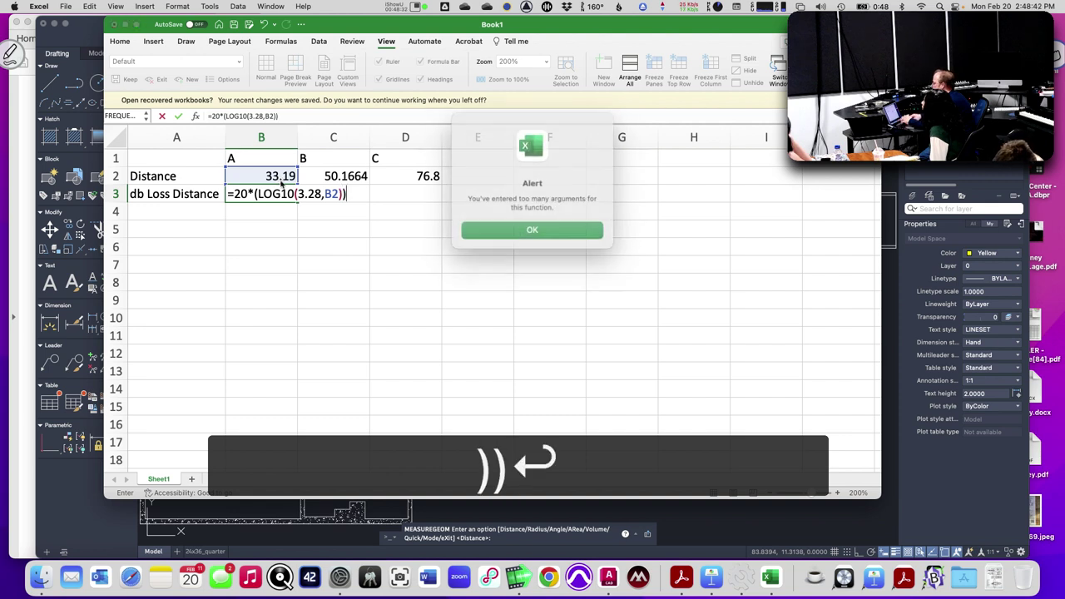
{"action": "key", "text": "Return"}
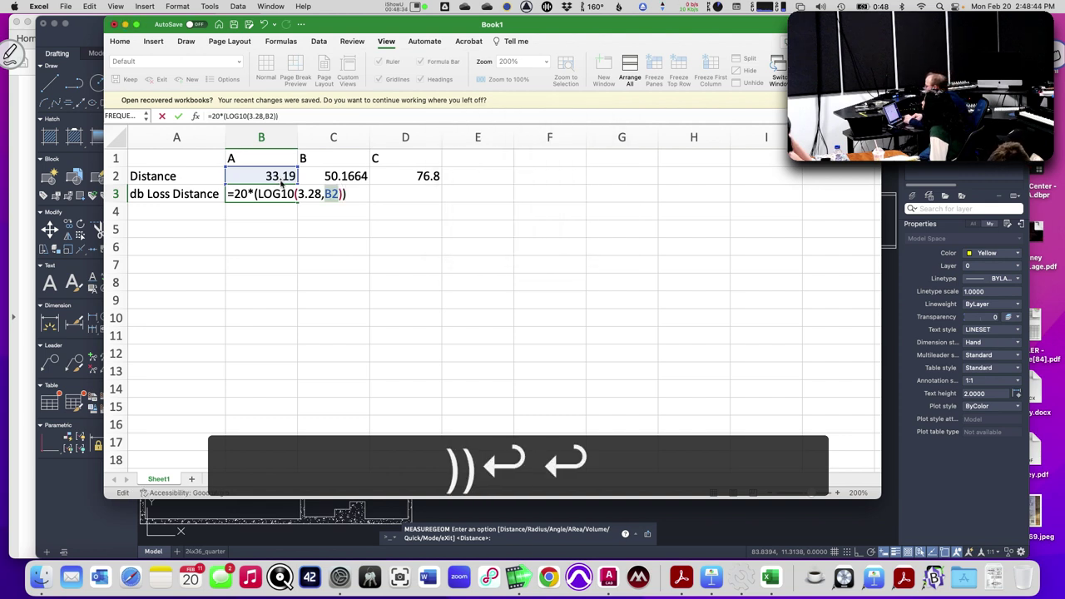
Try to commit the formula in B3 with 3.28 and B2 as comma-separated arguments of LOG10.
{"action": "key", "text": "Left"}
{"action": "key", "text": "Right"}
{"action": "key", "text": "Right"}
{"action": "key", "text": "Right"}
{"action": "key", "text": "Right"}
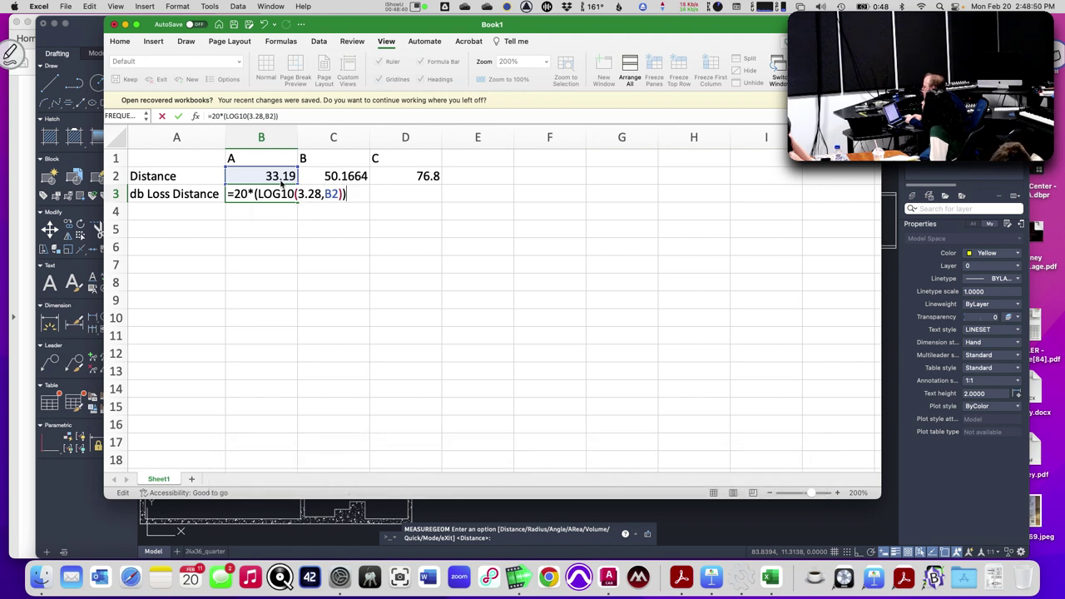
{"action": "key", "text": "Return"}
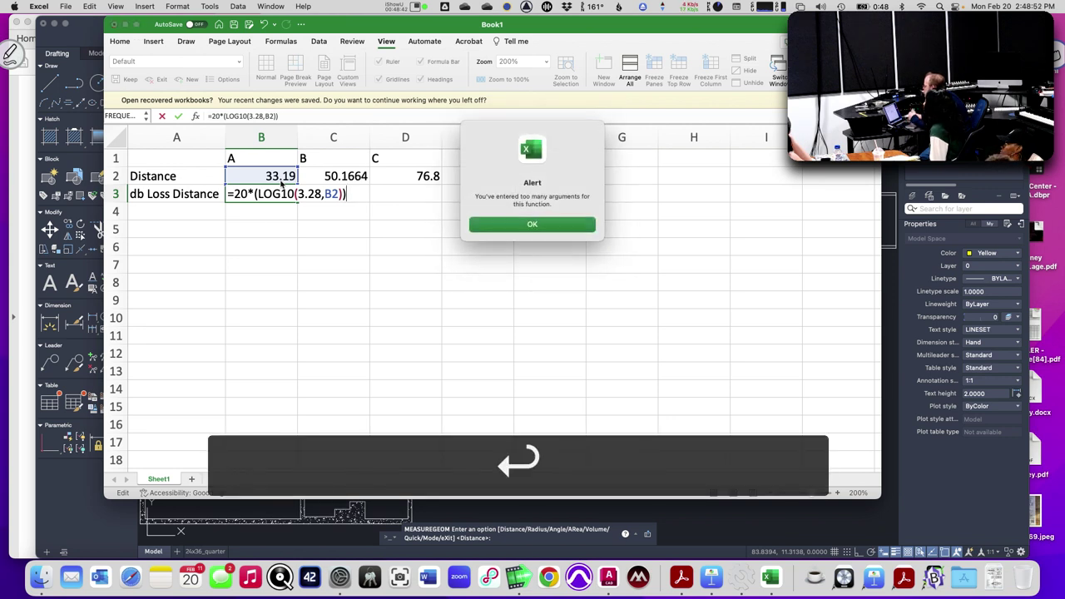
{"action": "key", "text": "Left"}
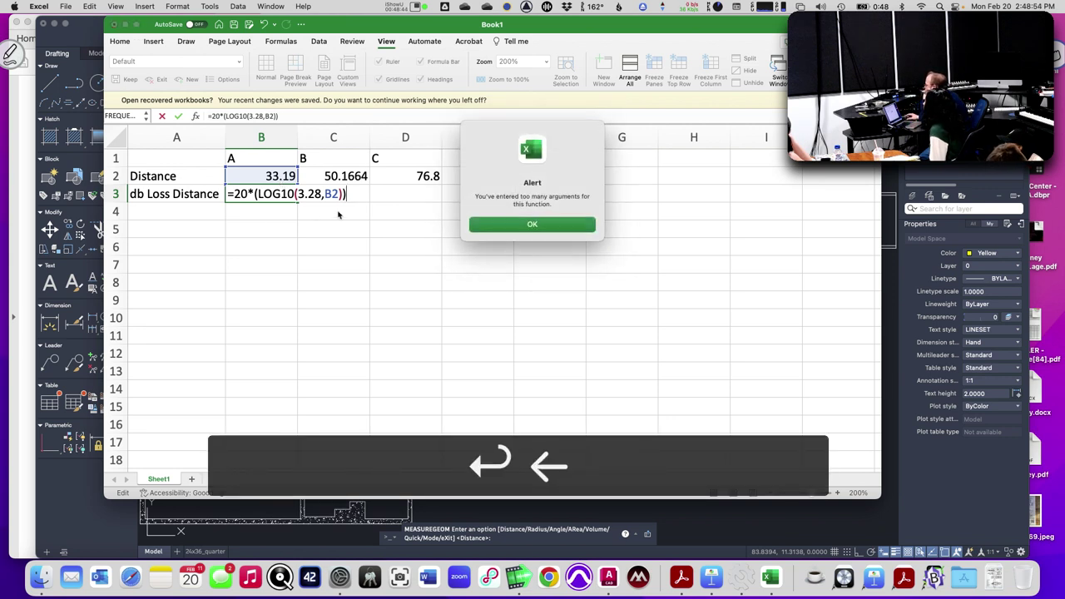
{"action": "left_click", "coordinate": [477, 224]}
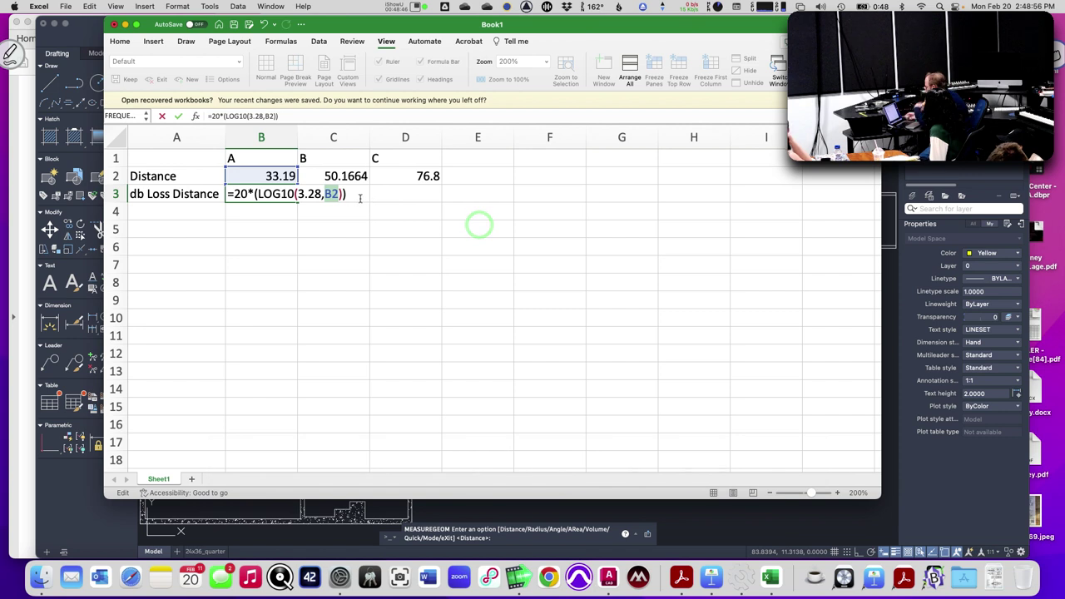
Replace the comma in B3's formula with a division, making it =20*(LOG10(3.28/B2)), and commit it.
{"action": "key", "text": "Left"}
{"action": "key", "text": "BackSpace"}
{"action": "type", "text": "/"}
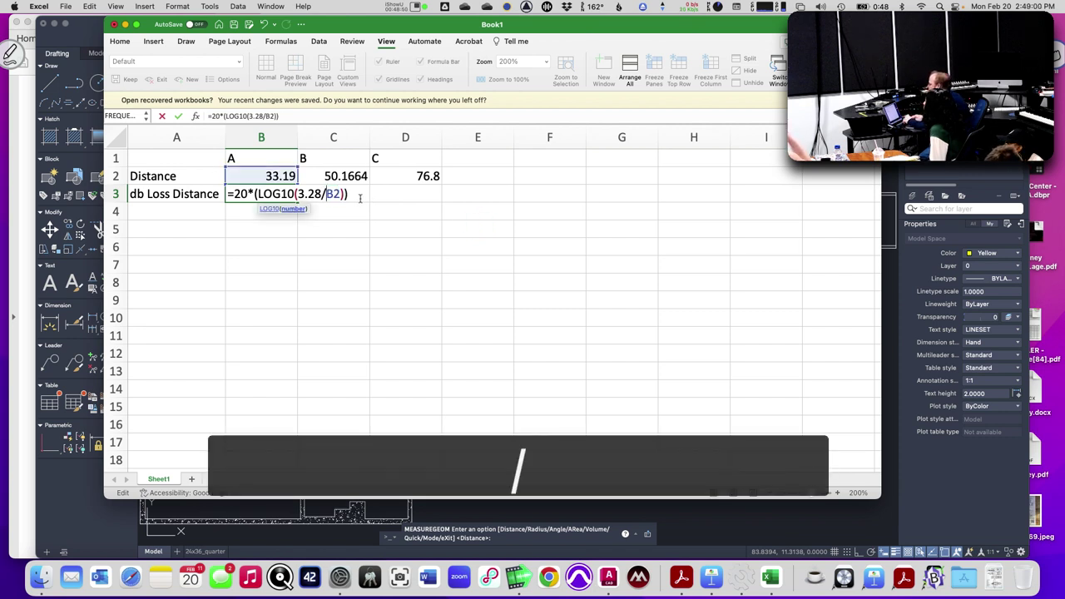
{"action": "key", "text": "Return"}
{"action": "key", "text": "Up"}
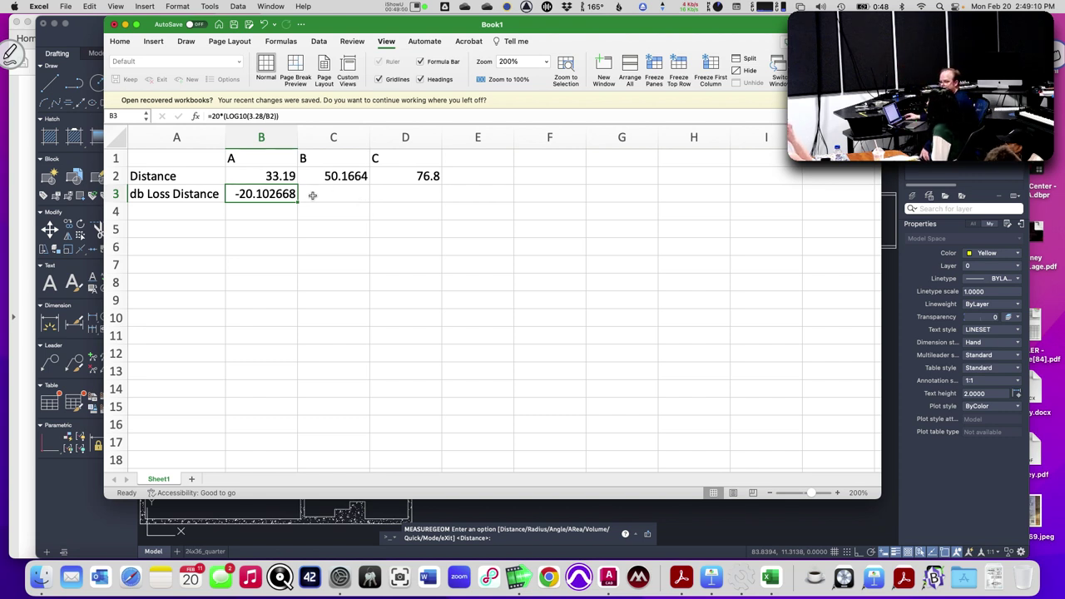
Fill the distance loss formula from B3 across to C3 and D3, and check the formula in each cell.
{"action": "left_click_drag", "start_coordinate": [295, 202], "coordinate": [413, 202]}
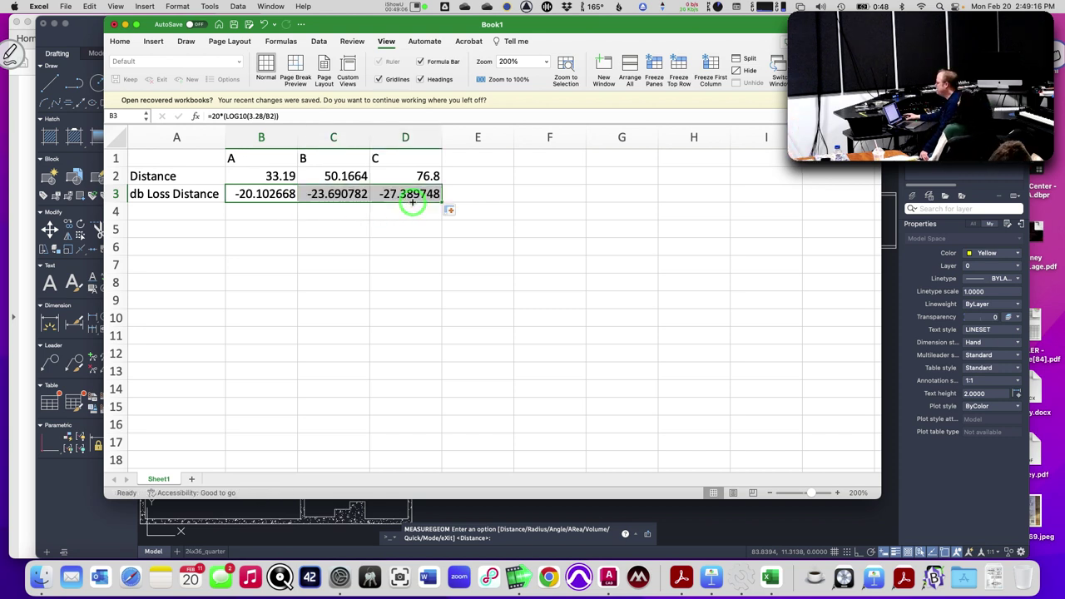
{"action": "left_click", "coordinate": [356, 196]}
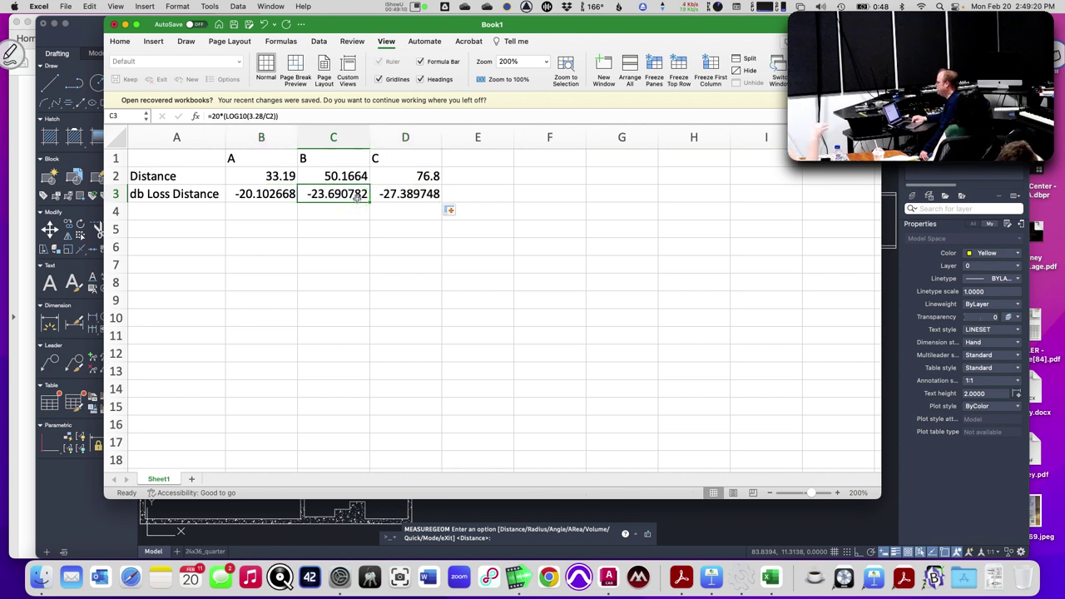
{"action": "key", "text": "Left"}
{"action": "key", "text": "Right"}
{"action": "key", "text": "Right"}
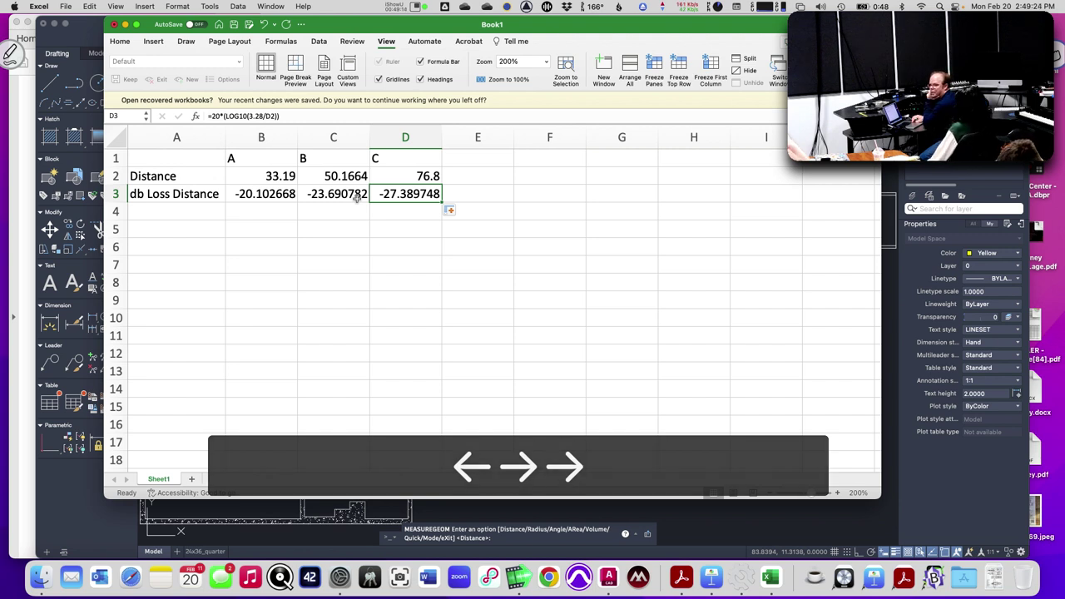
{"action": "key", "text": "Right"}
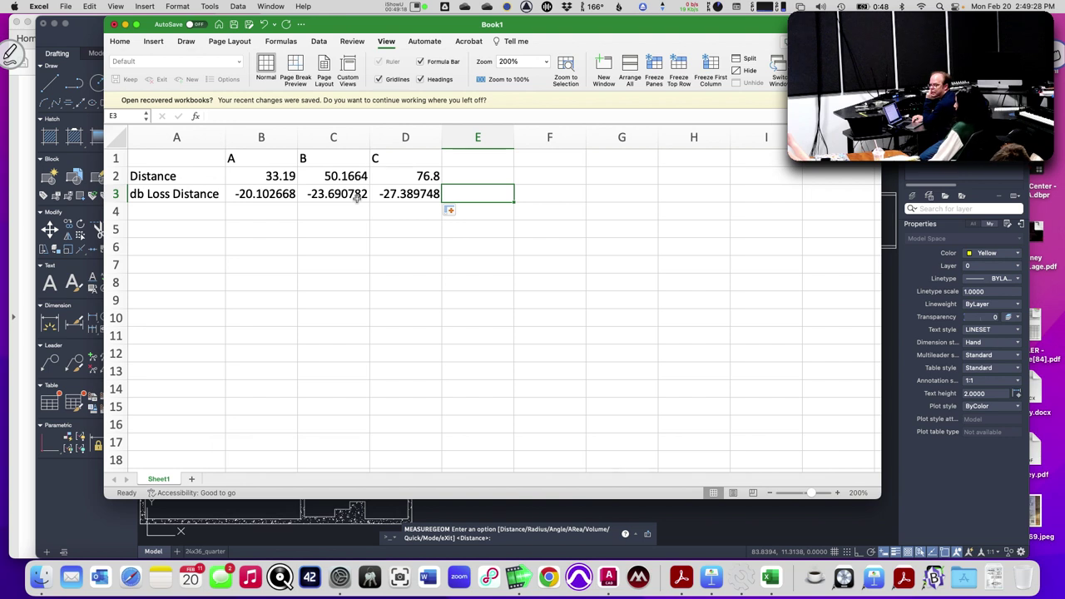
{"action": "key", "text": "Left"}
{"action": "key", "text": "Left"}
{"action": "key", "text": "Left"}
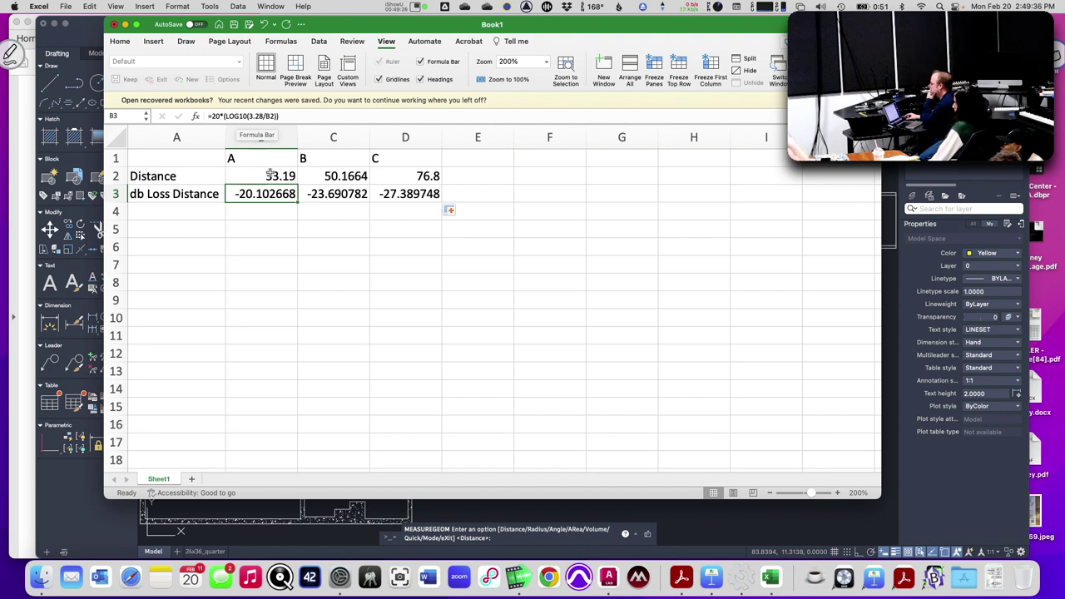
Label cell A4 "Off Axis Angle" and enter 0 as the angle for B in cell C4.
{"action": "left_click", "coordinate": [211, 216]}
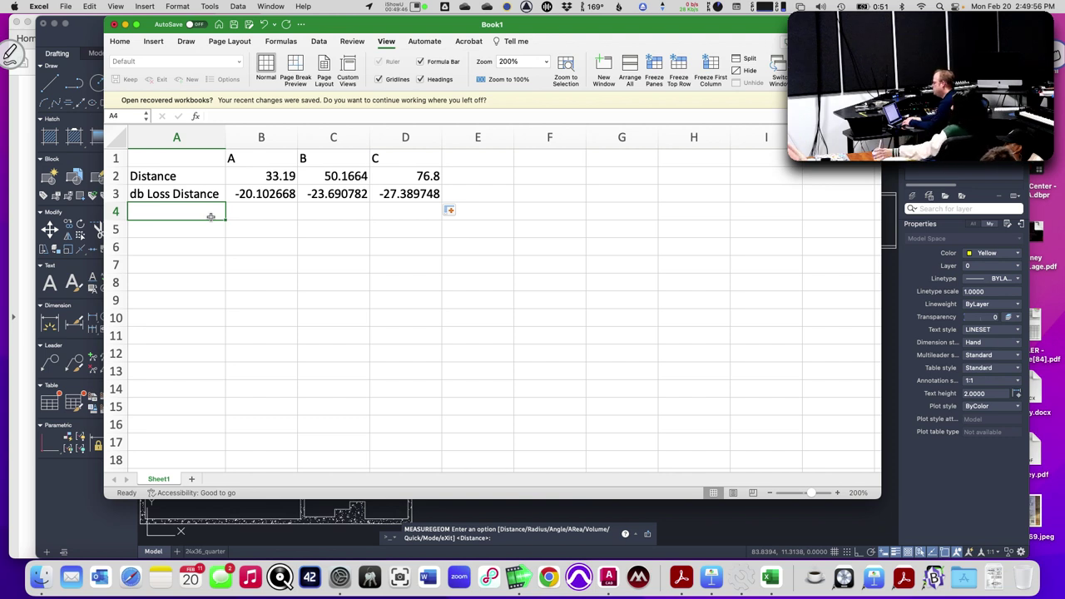
{"action": "type", "text": "O"}
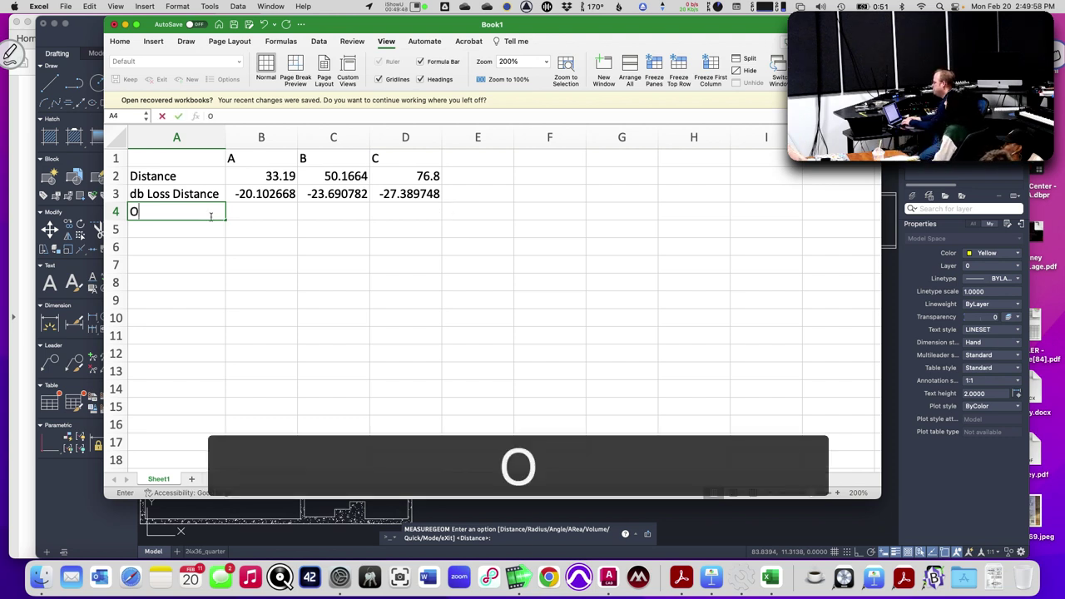
{"action": "type", "text": "ff Axis Angle"}
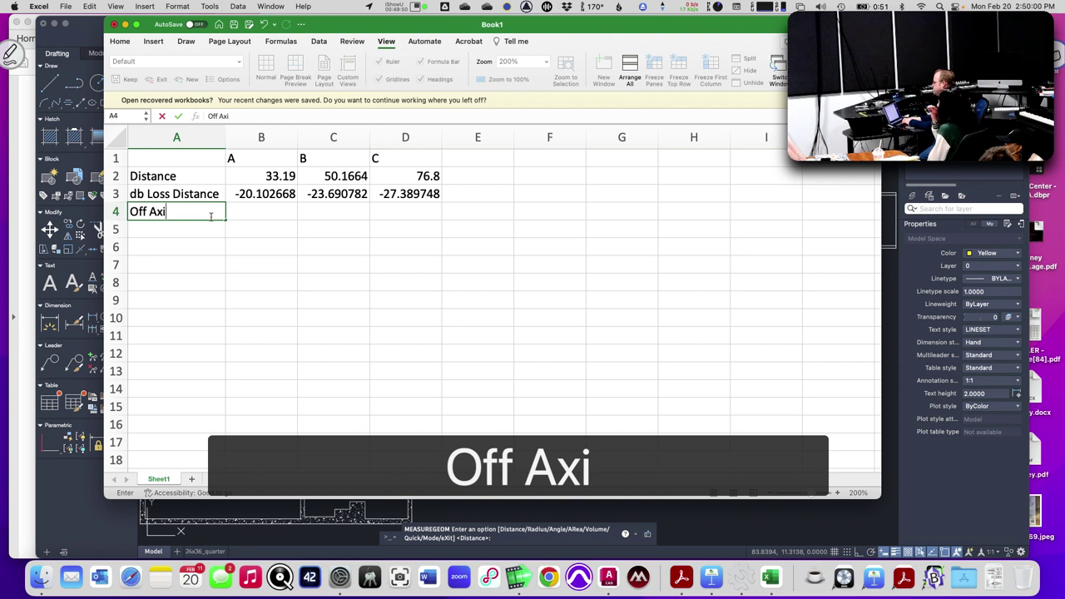
{"action": "key", "text": "Tab"}
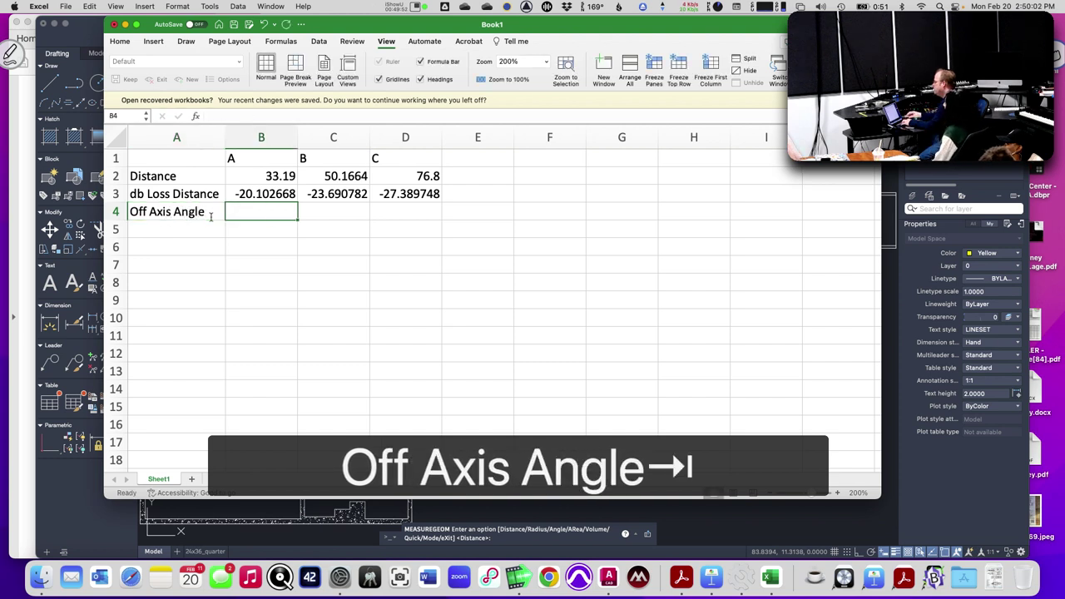
{"action": "key", "text": "Right"}
{"action": "type", "text": "0"}
{"action": "key", "text": "Left"}
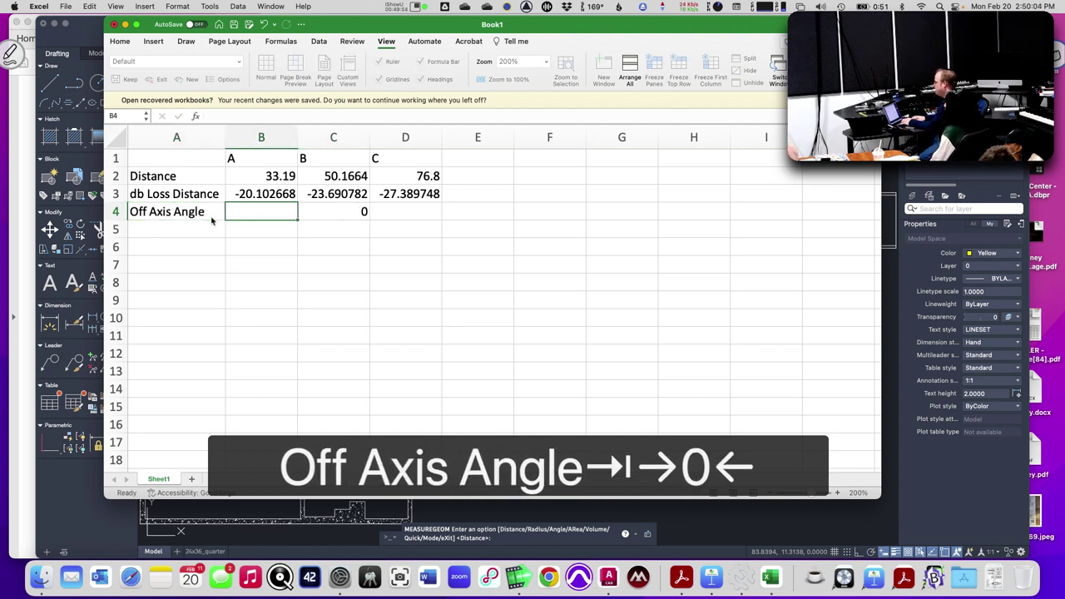
{"action": "key", "text": "Right"}
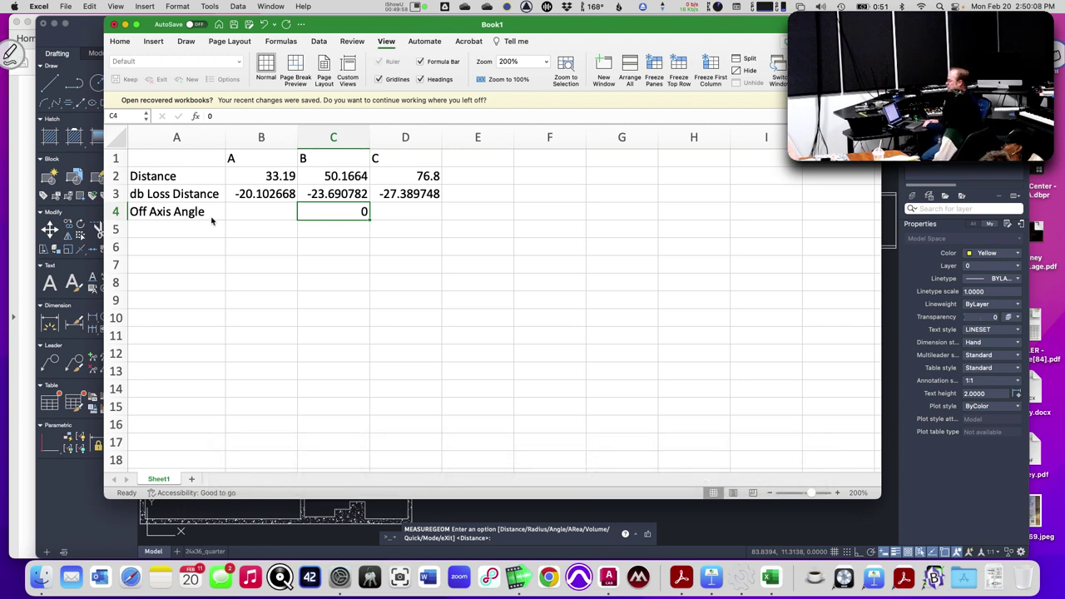
Switch to AutoCAD and measure the angle between the loudspeaker's lines to positions B and A.
{"action": "key", "text": "super+Tab"}
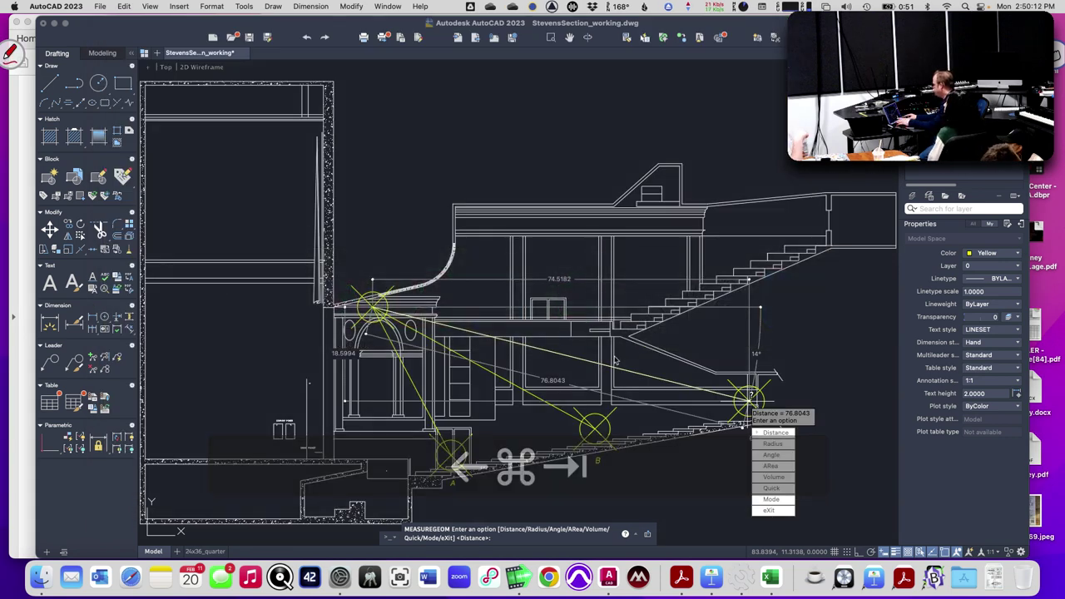
{"action": "left_click", "coordinate": [766, 456]}
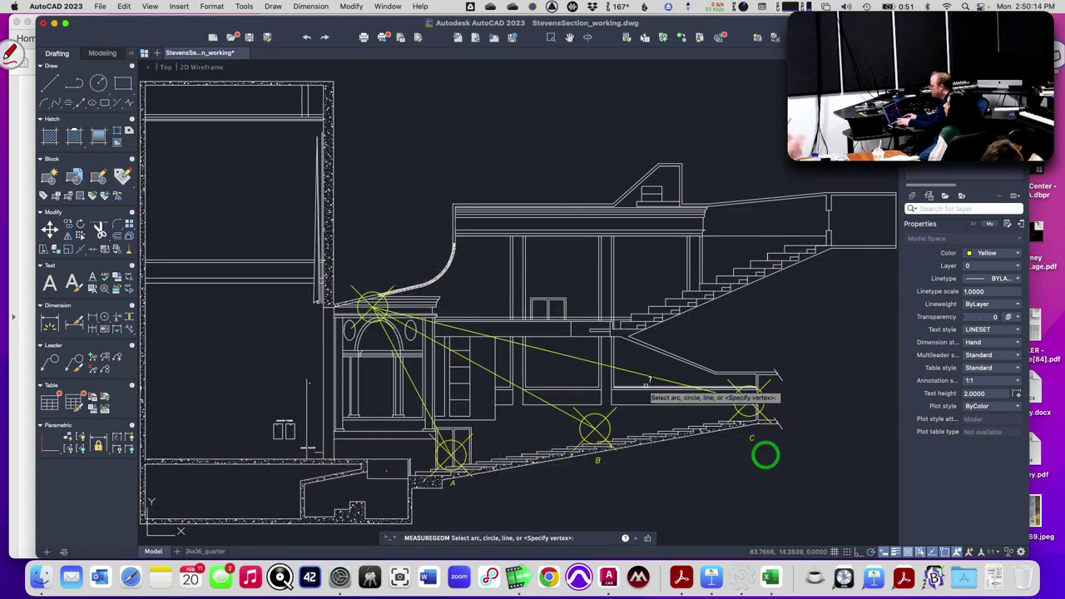
{"action": "left_click", "coordinate": [535, 397]}
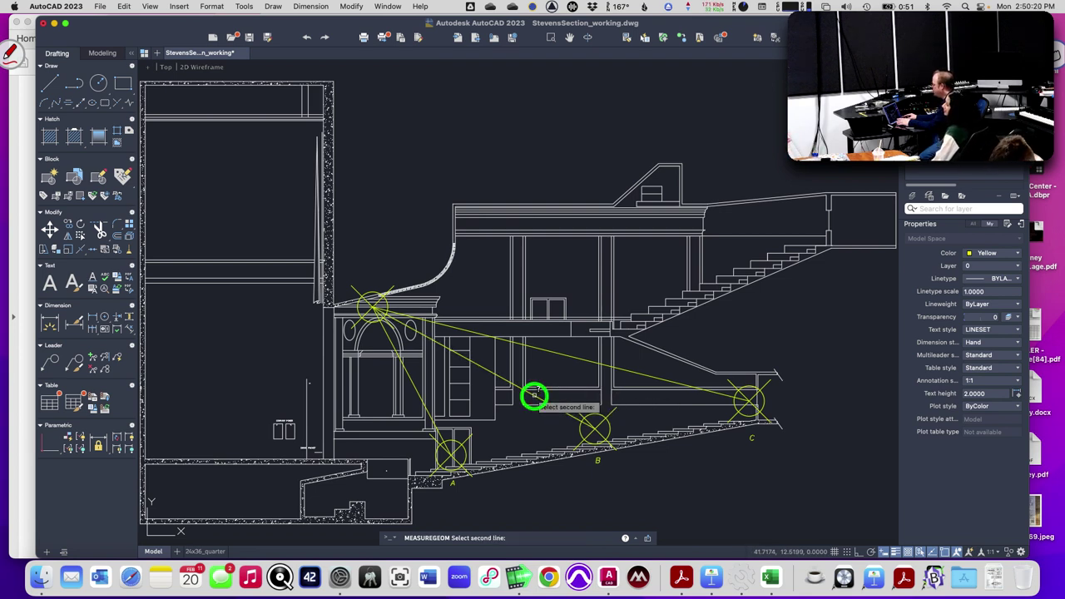
{"action": "left_click", "coordinate": [414, 385]}
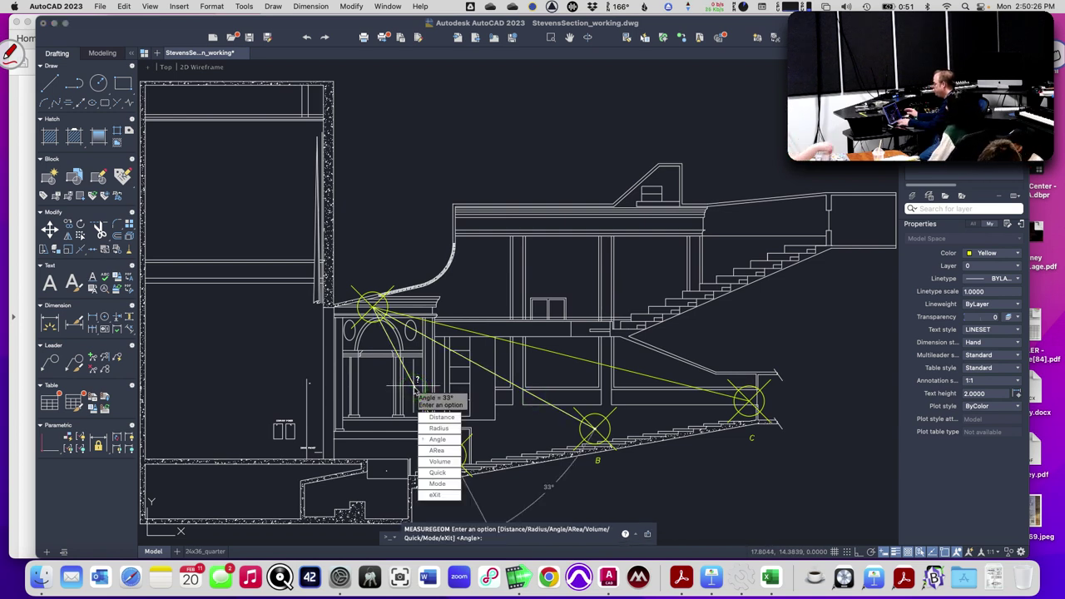
Switch to Excel and enter 33 as the off-axis angle for A in cell B4.
{"action": "key", "text": "super+Tab"}
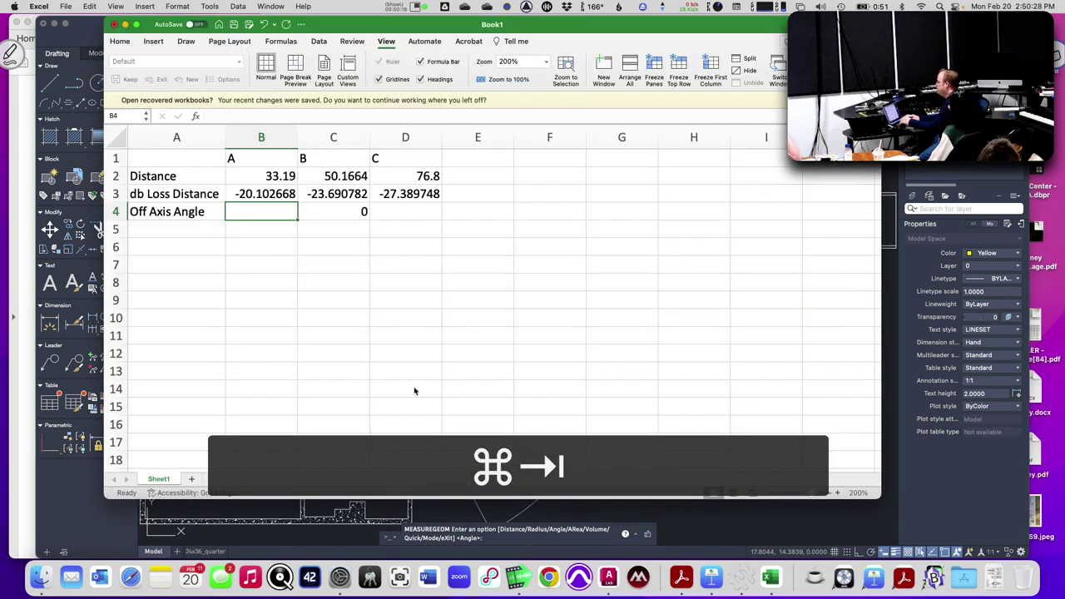
{"action": "type", "text": "33"}
{"action": "key", "text": "Tab"}
{"action": "key", "text": "Tab"}
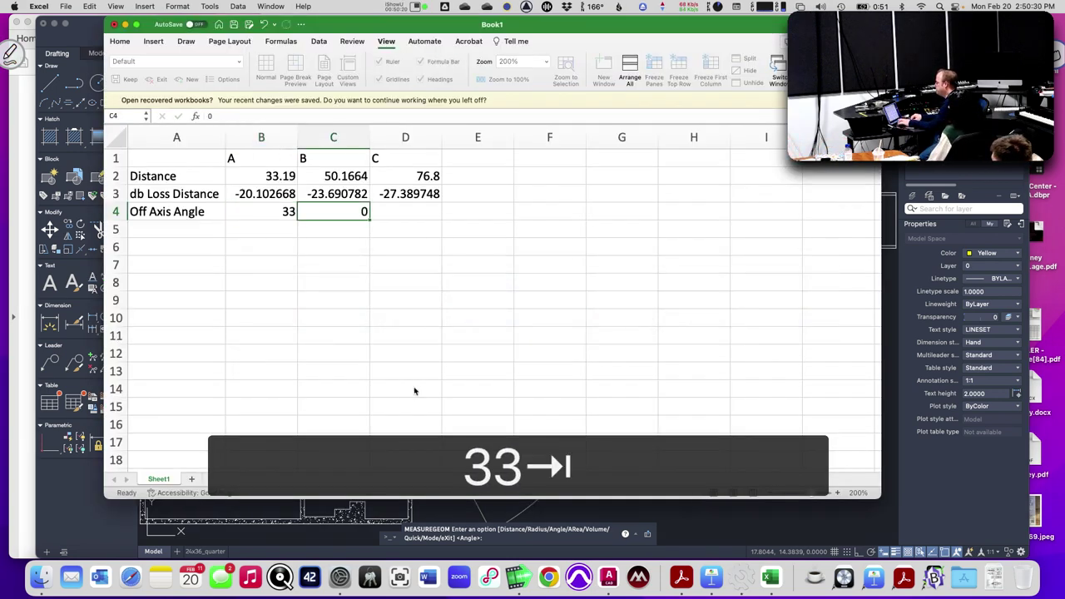
Switch to AutoCAD and measure the angle between the loudspeaker's lines to positions B and C.
{"action": "key", "text": "super+Tab"}
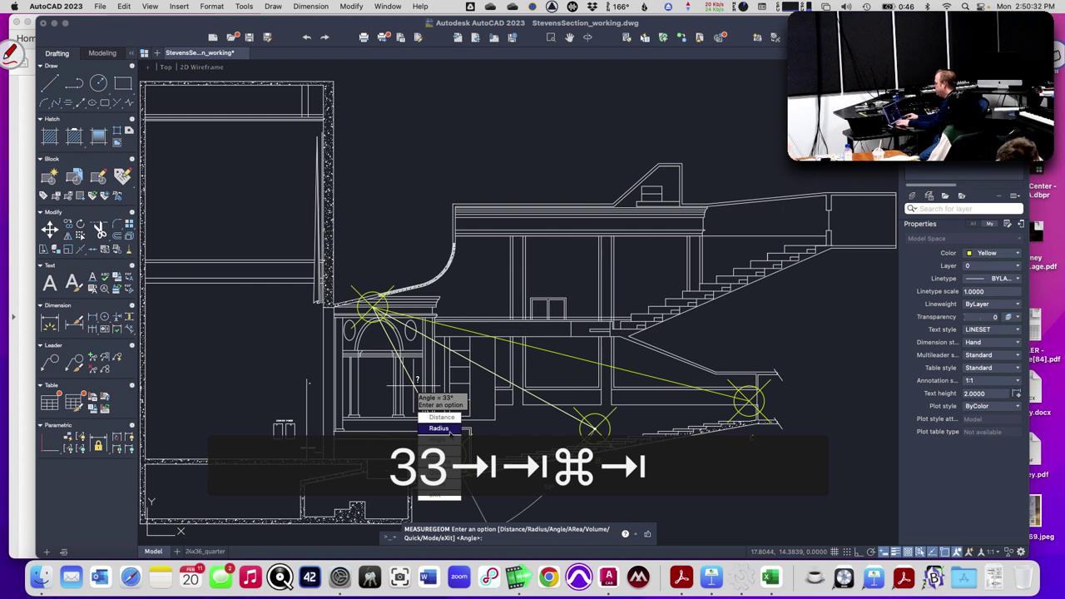
{"action": "left_click", "coordinate": [438, 440]}
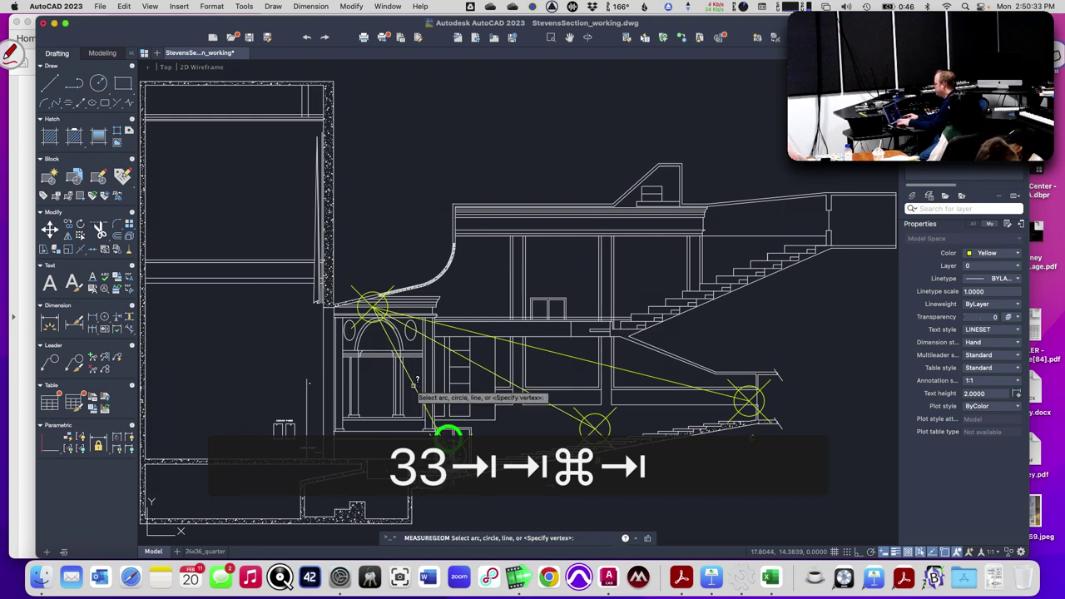
{"action": "left_click", "coordinate": [480, 365]}
{"action": "left_click", "coordinate": [541, 348]}
Switch to Excel and enter 15 as the off-axis angle for C in cell D4.
{"action": "key", "text": "super+Tab"}
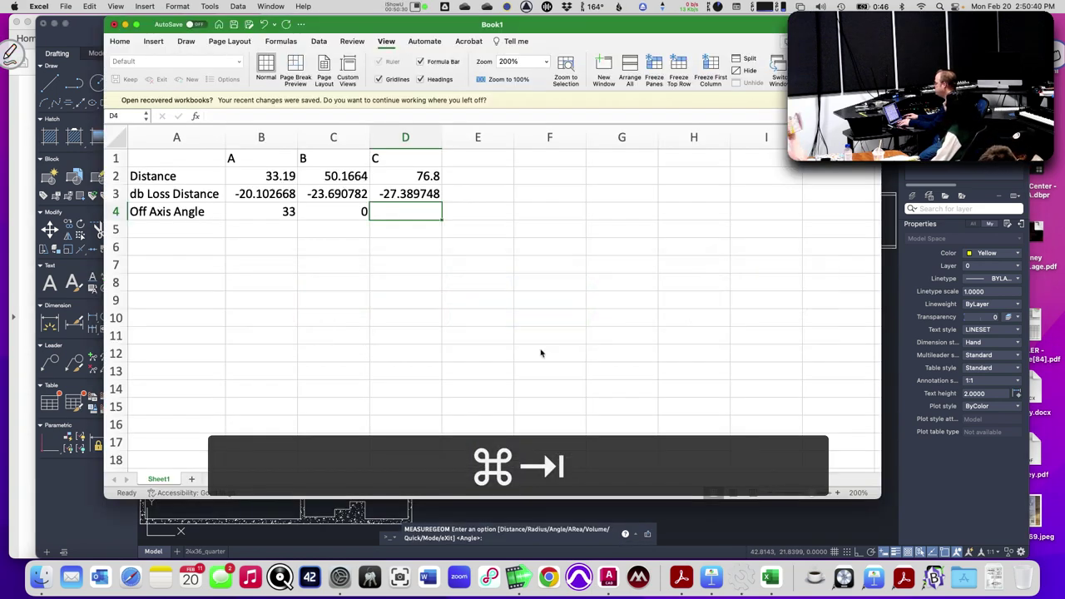
{"action": "type", "text": "15"}
{"action": "key", "text": "Return"}
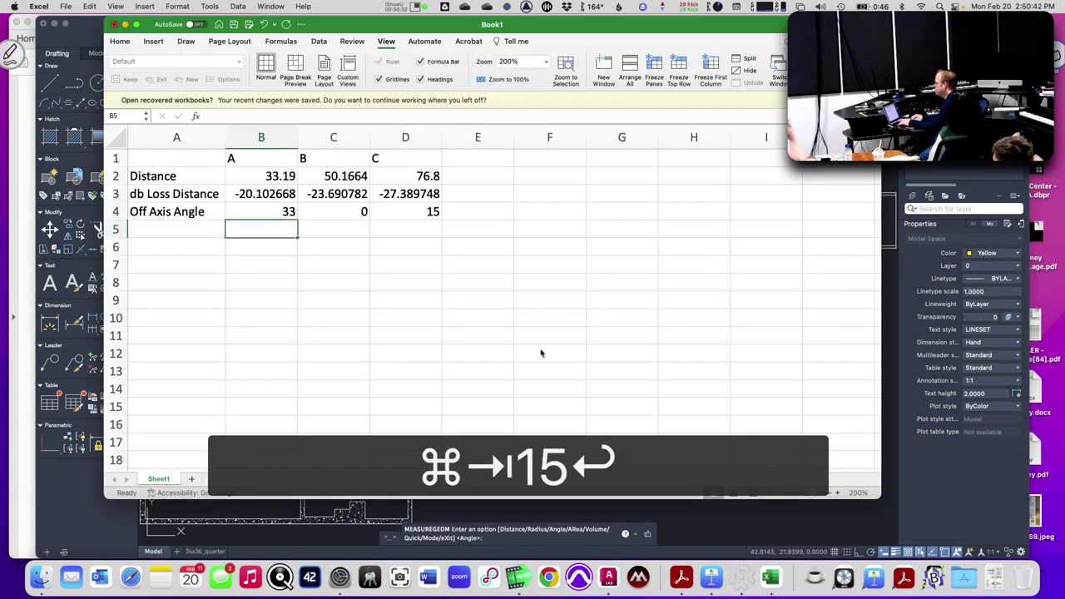
Label cell A5 "1000Hz" to start a row for the loss at that frequency.
{"action": "key", "text": "Left"}
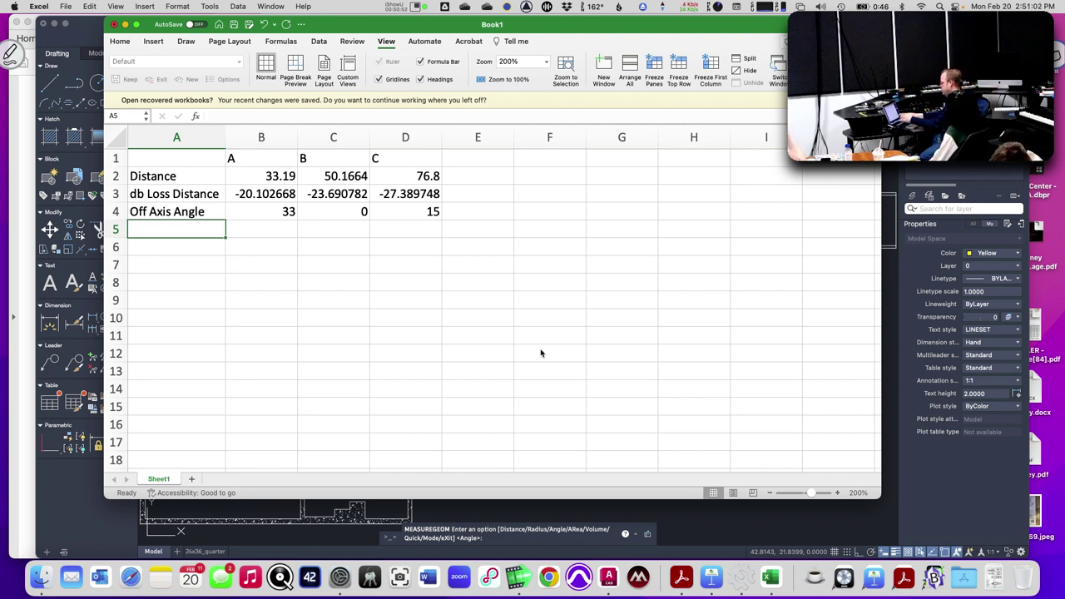
{"action": "type", "text": "1000"}
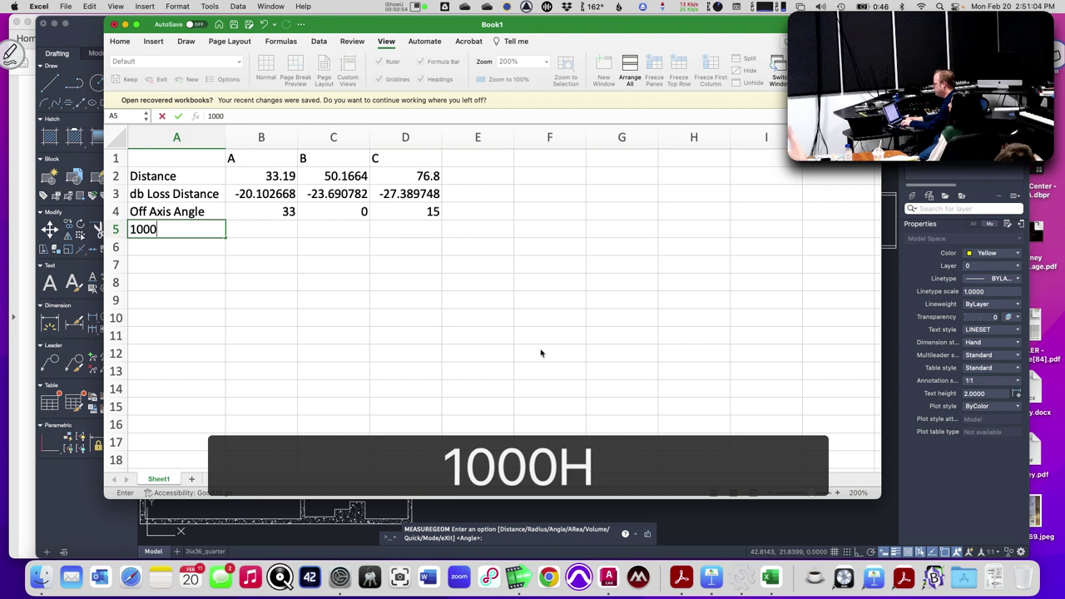
{"action": "type", "text": "Hz"}
{"action": "key", "text": "Tab"}
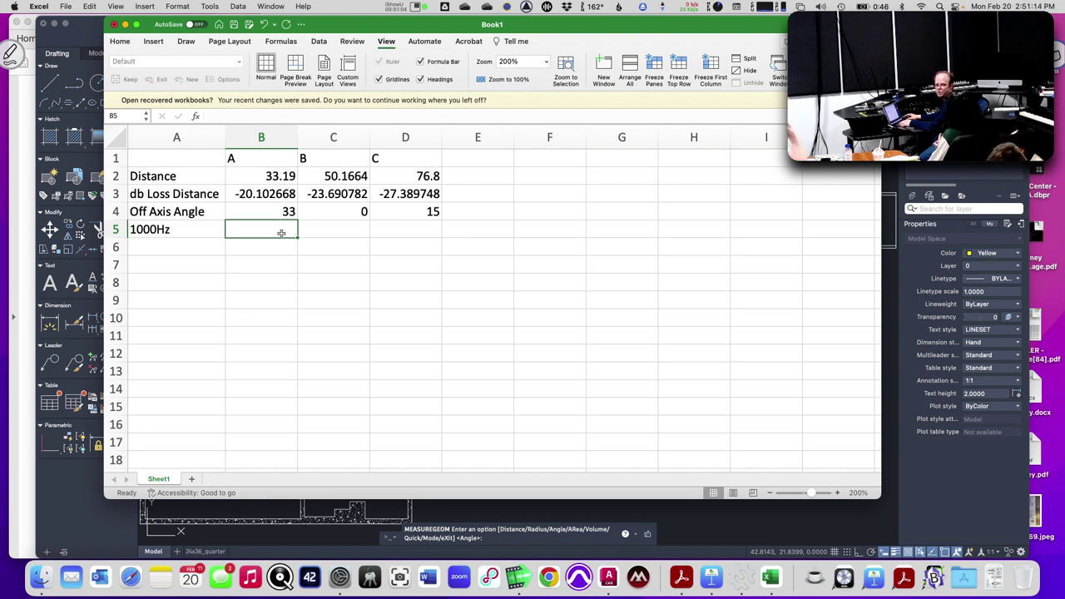
Switch to FriPlus122_66.pdf in Acrobat and examine the vertical 1/3 octave polar chart containing the 1000 Hz curve at 300%.
{"action": "key", "text": "super+Tab"}
{"action": "key", "text": "super+Tab"}
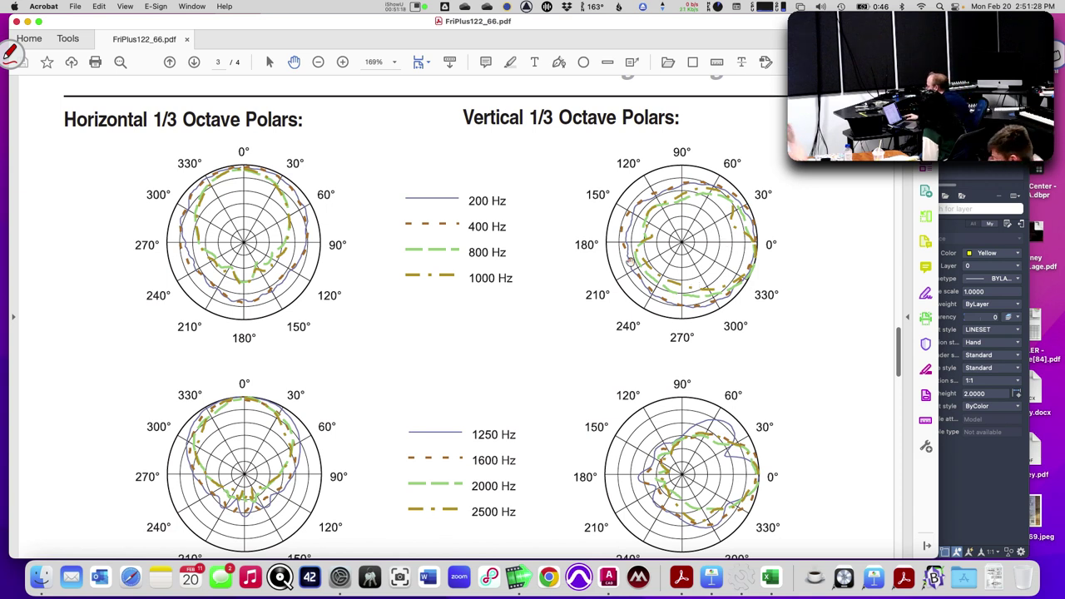
{"action": "left_click", "coordinate": [343, 63]}
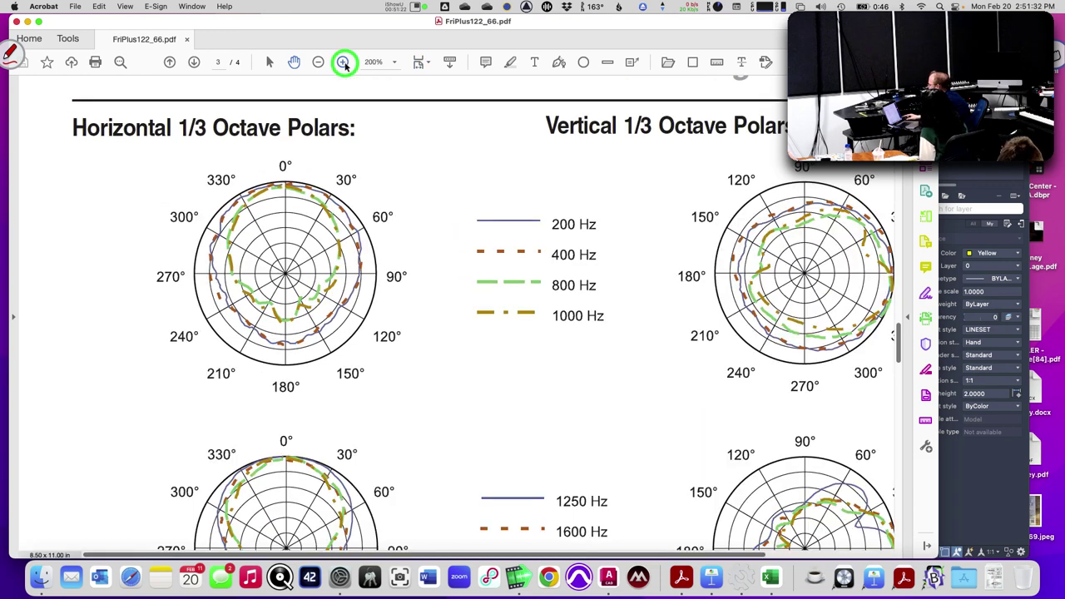
{"action": "left_click", "coordinate": [342, 62]}
{"action": "left_click_drag", "start_coordinate": [734, 220], "coordinate": [240, 219]}
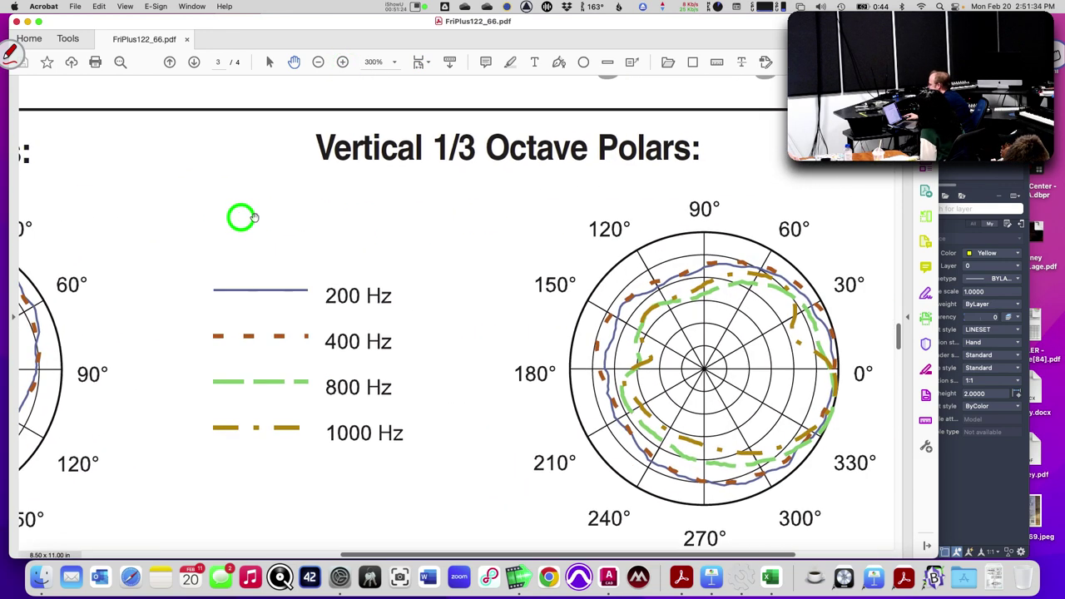
{"action": "scroll", "coordinate": [583, 185], "scroll_direction": "right", "scroll_amount": 2}
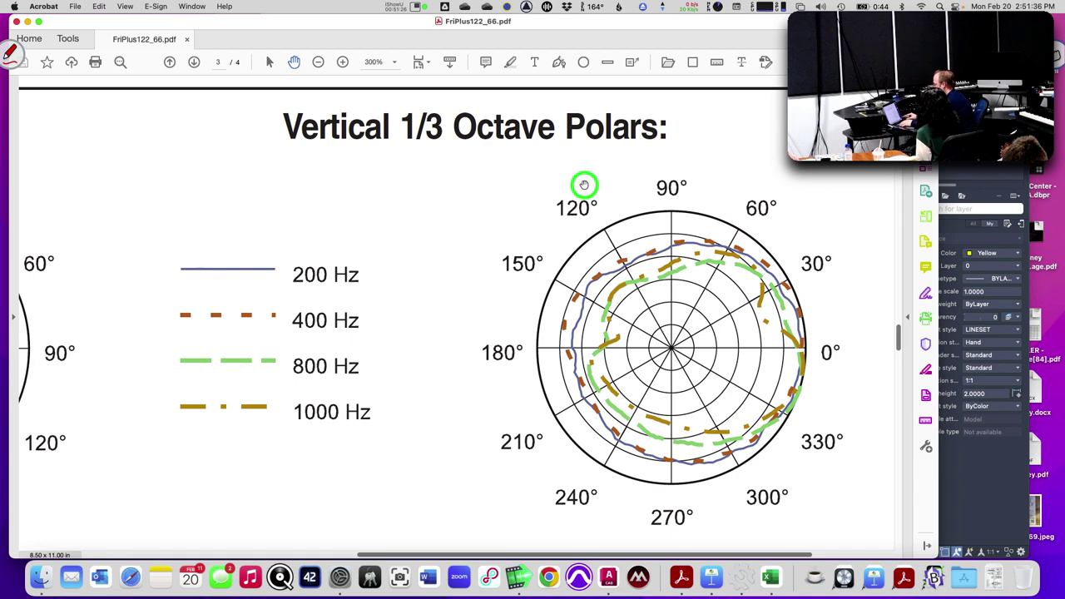
Switch to AutoCAD, exit the angle measurement and look over the loudspeaker's lines to positions A, B and C.
{"action": "key", "text": "super+Tab"}
{"action": "key", "text": "super+Tab"}
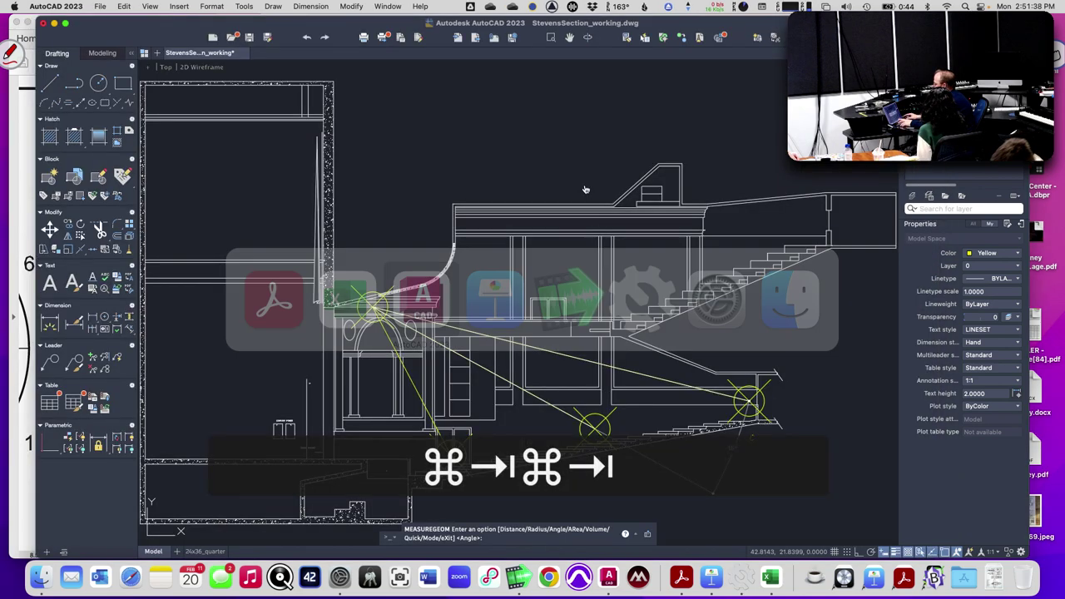
{"action": "key", "text": "Escape"}
{"action": "key", "text": "Escape"}
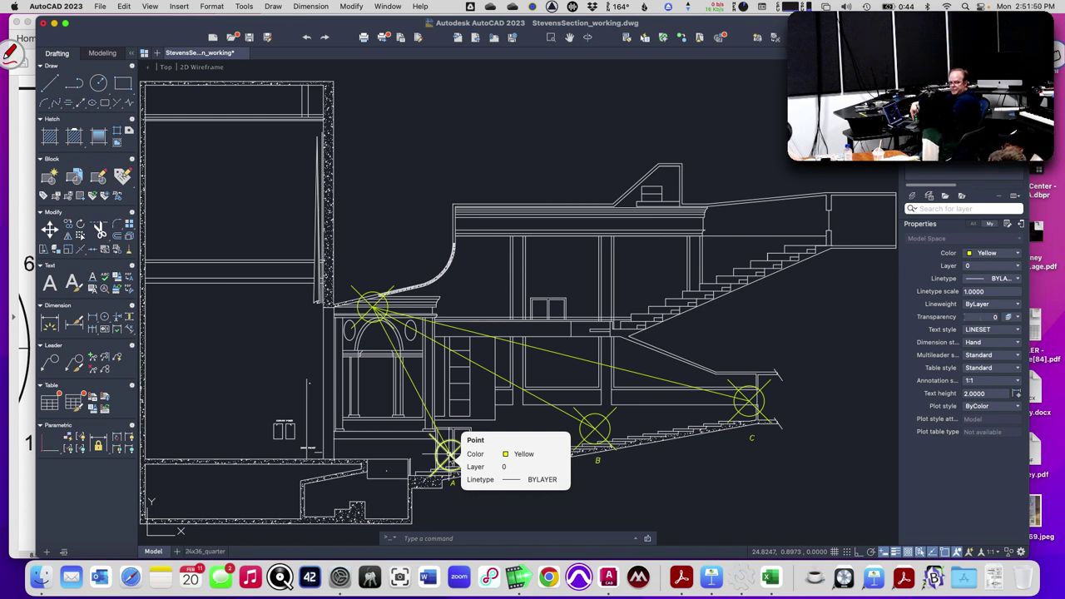
Switch to FriPlus122_66.pdf in Acrobat and examine the 1000 Hz curve near 0° on the vertical polar chart.
{"action": "key", "text": "super+Tab"}
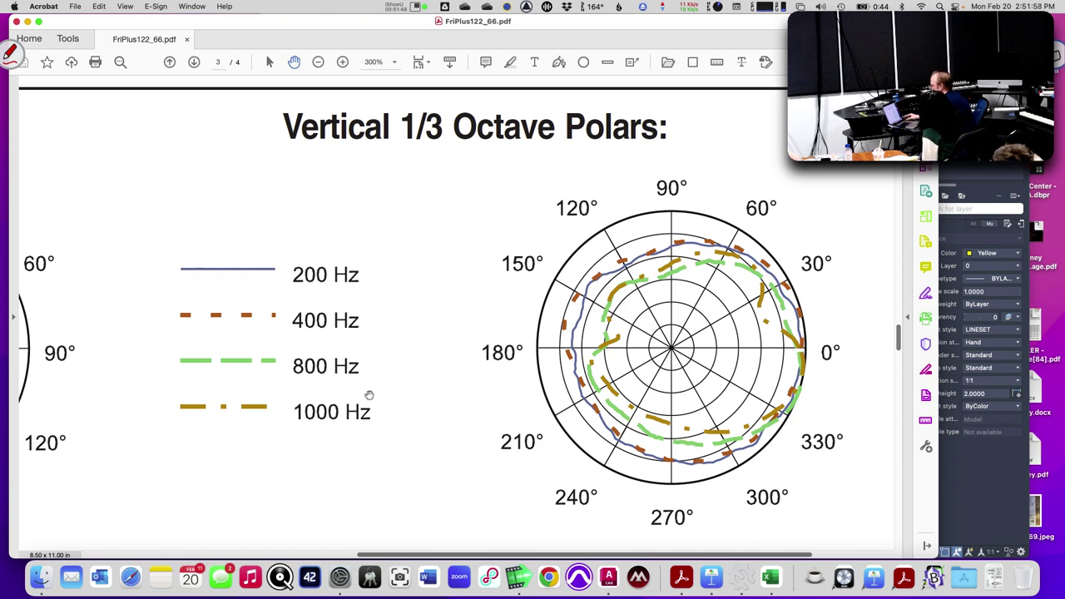
{"action": "left_click_drag", "start_coordinate": [316, 415], "coordinate": [240, 414]}
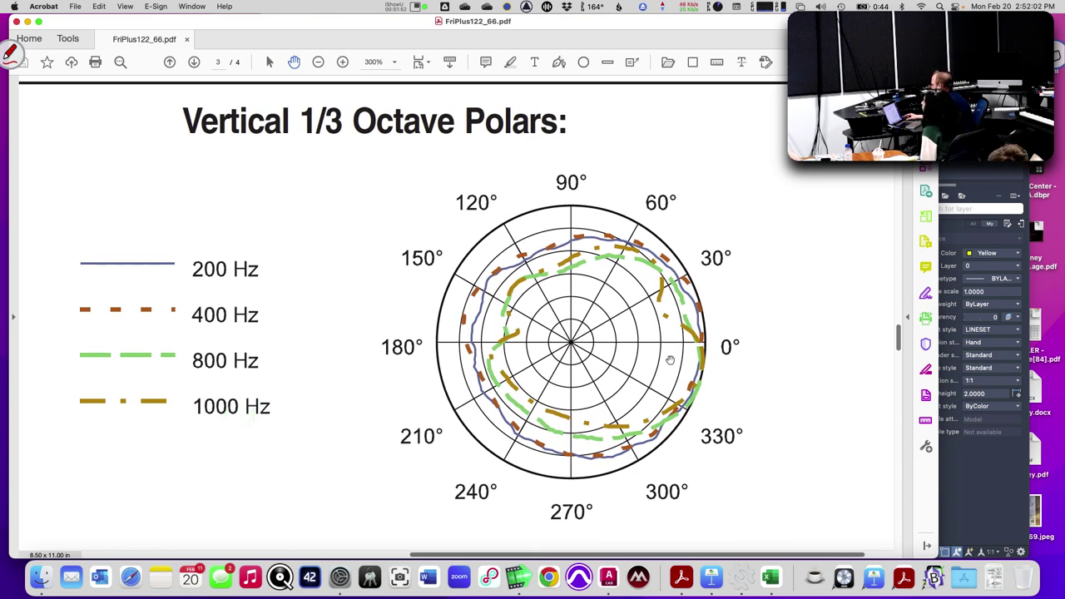
{"action": "left_click", "coordinate": [703, 348]}
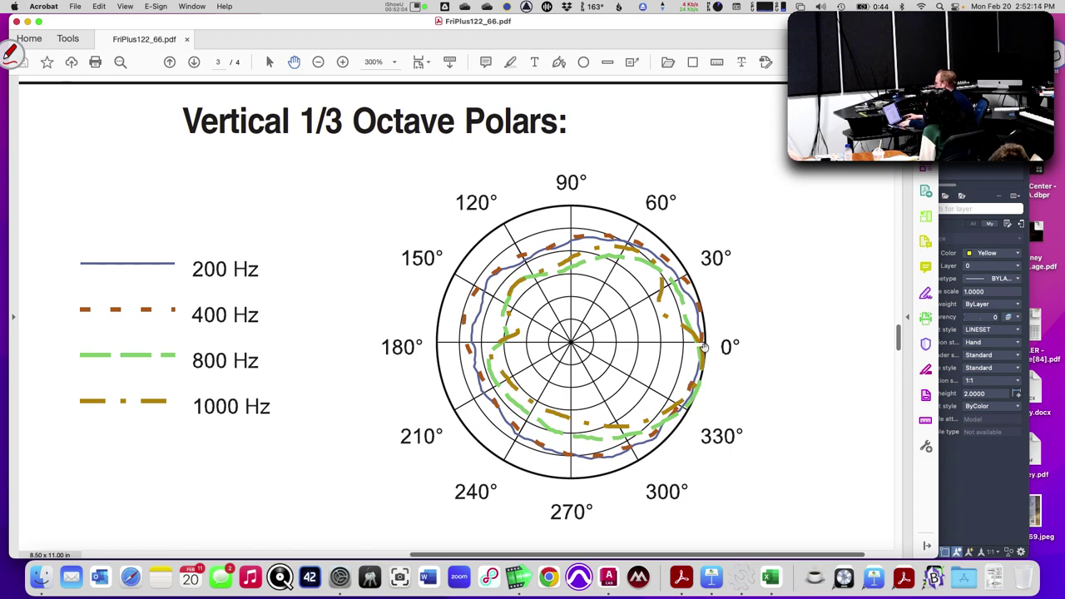
{"action": "key", "text": "super+Tab"}
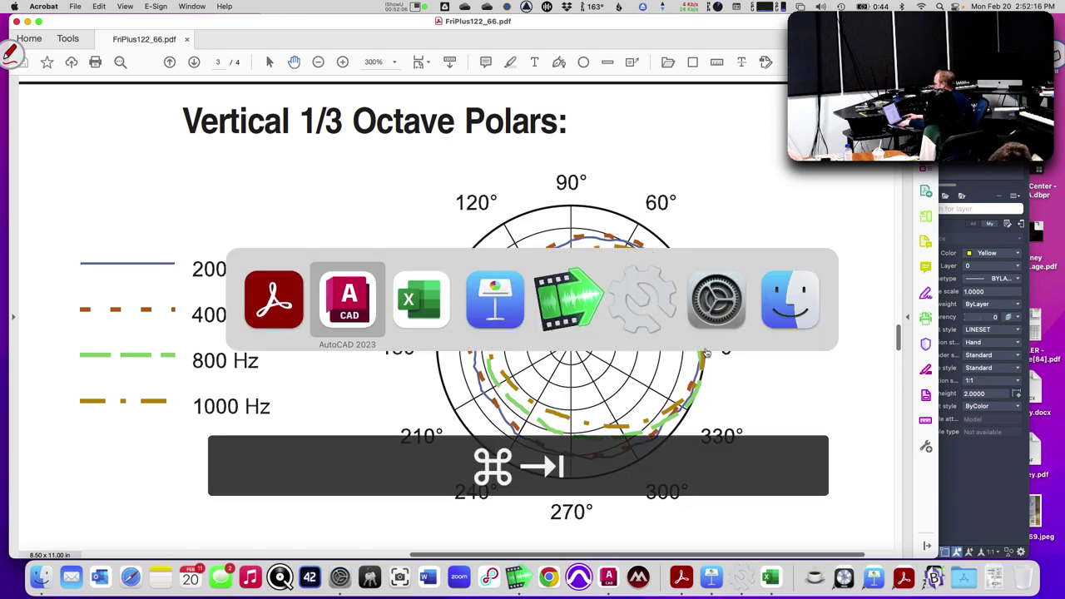
{"action": "key", "text": "super+Tab"}
{"action": "key", "text": "super+Tab"}
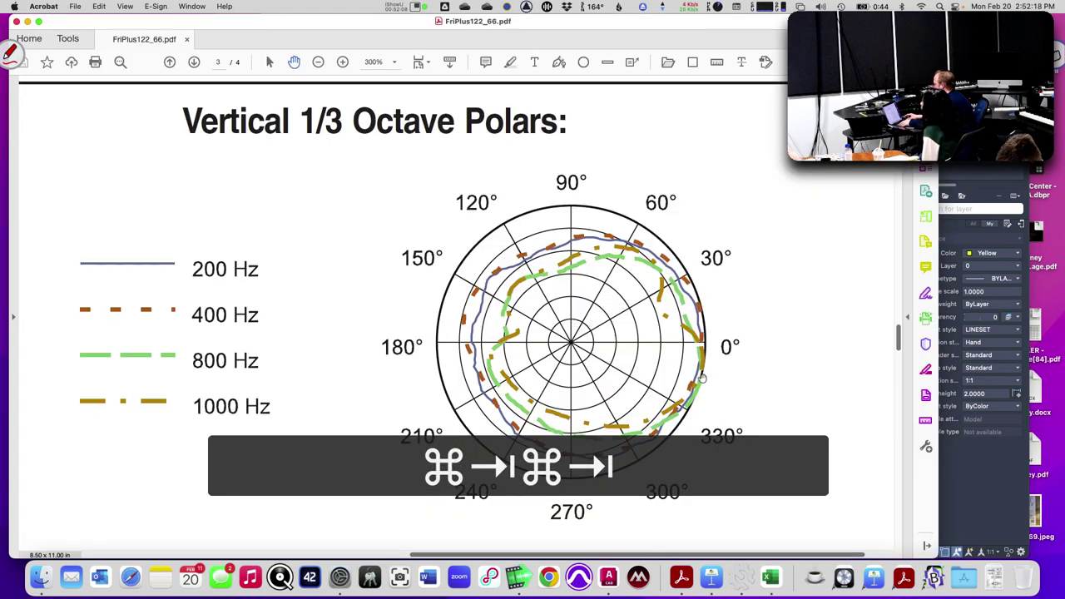
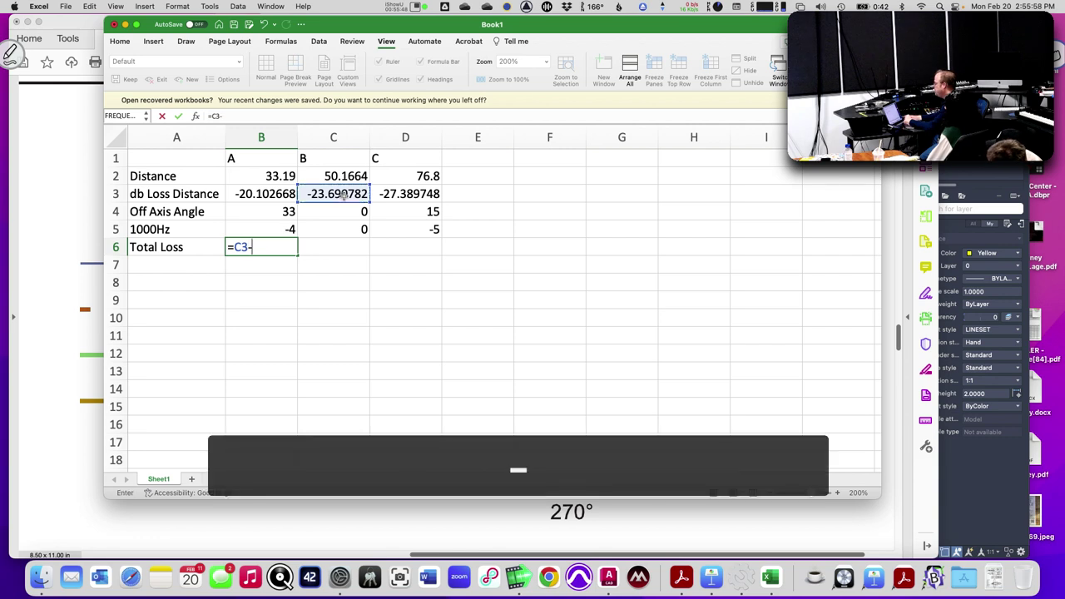
Try =C3-B3 as the Total Loss formula for position A in cell B6.
{"action": "type", "text": "-"}
{"action": "left_click", "coordinate": [268, 196]}
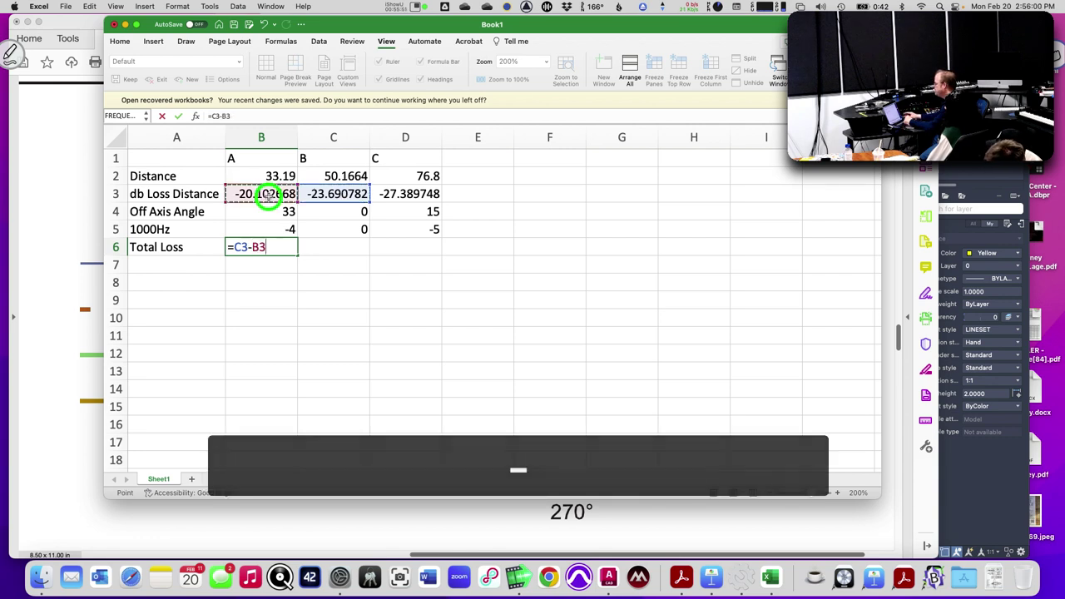
{"action": "key", "text": "Return"}
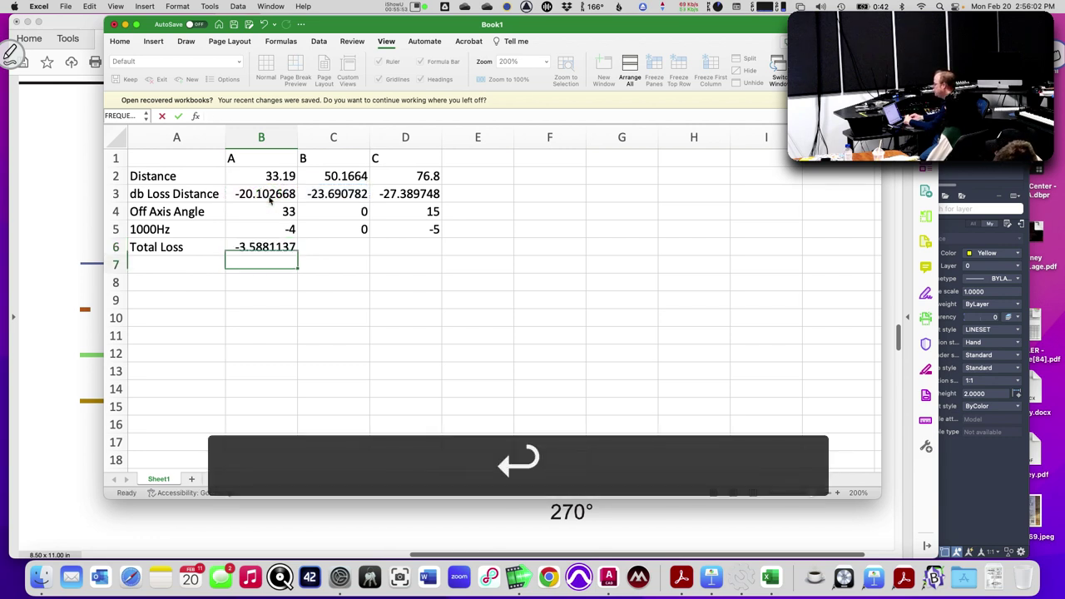
Try adding the two distance losses instead by changing the formula in B6 to =C3+B3.
{"action": "key", "text": "Up"}
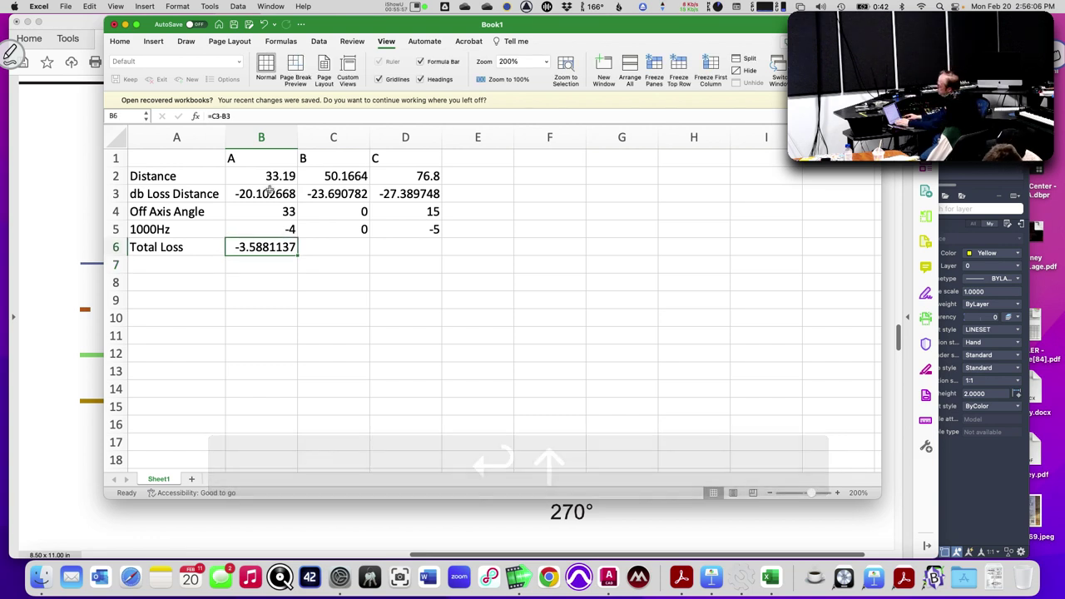
{"action": "left_click", "coordinate": [221, 117]}
{"action": "key", "text": "BackSpace"}
{"action": "type", "text": "+"}
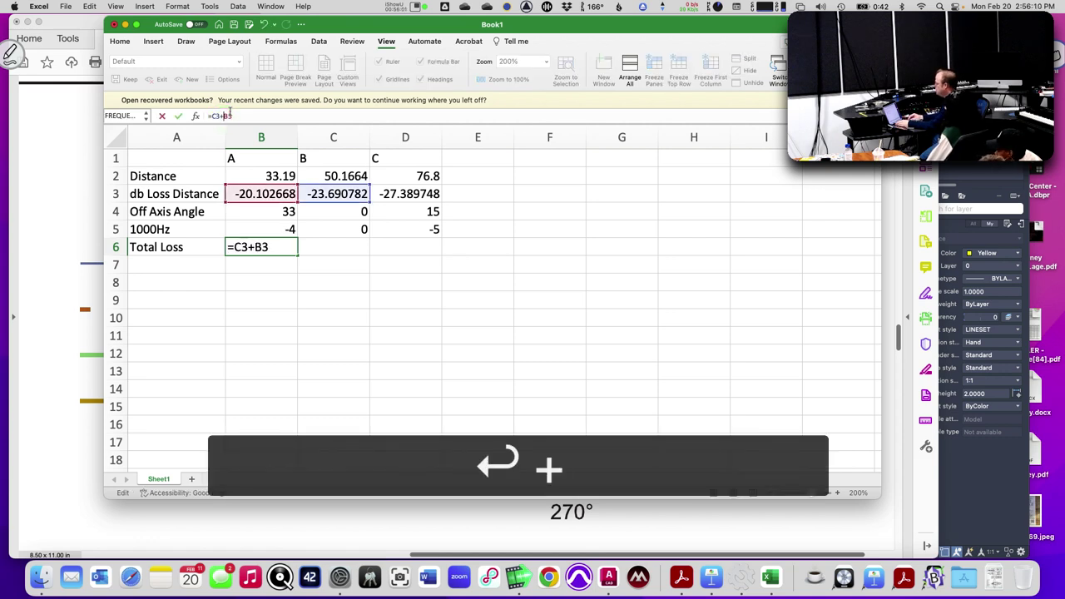
{"action": "key", "text": "Return"}
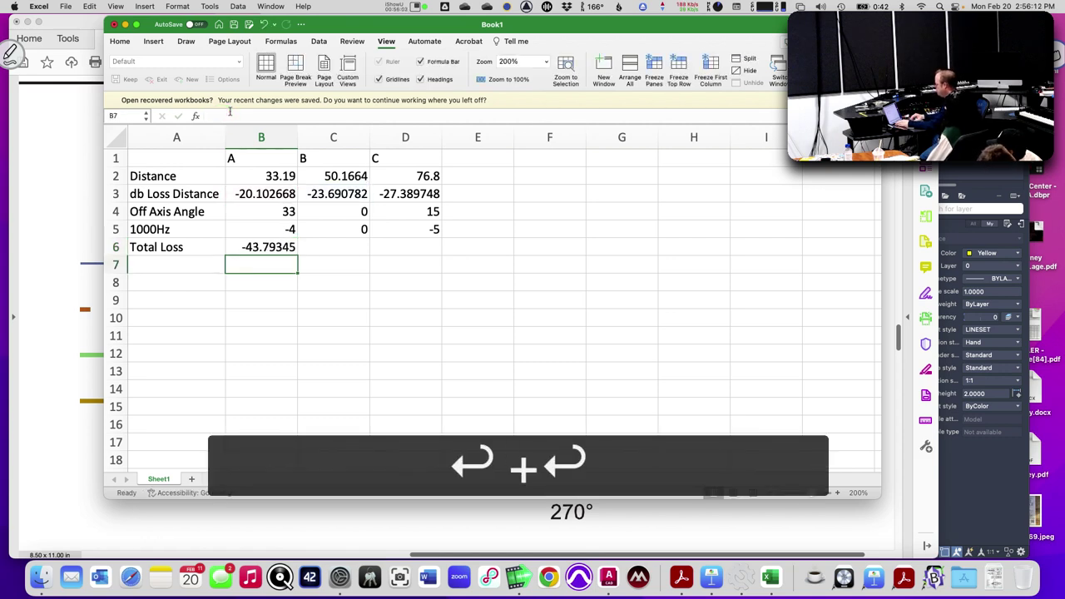
Replace the formula in B6 with =B3-C3 to subtract B's distance loss from A's.
{"action": "key", "text": "Up"}
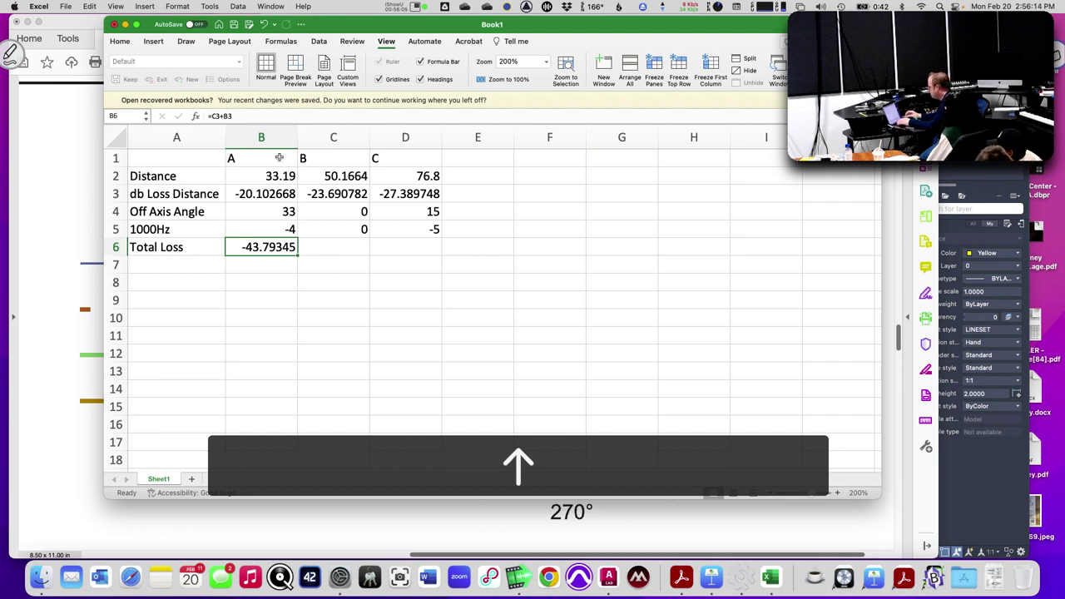
{"action": "key", "text": "BackSpace"}
{"action": "type", "text": "="}
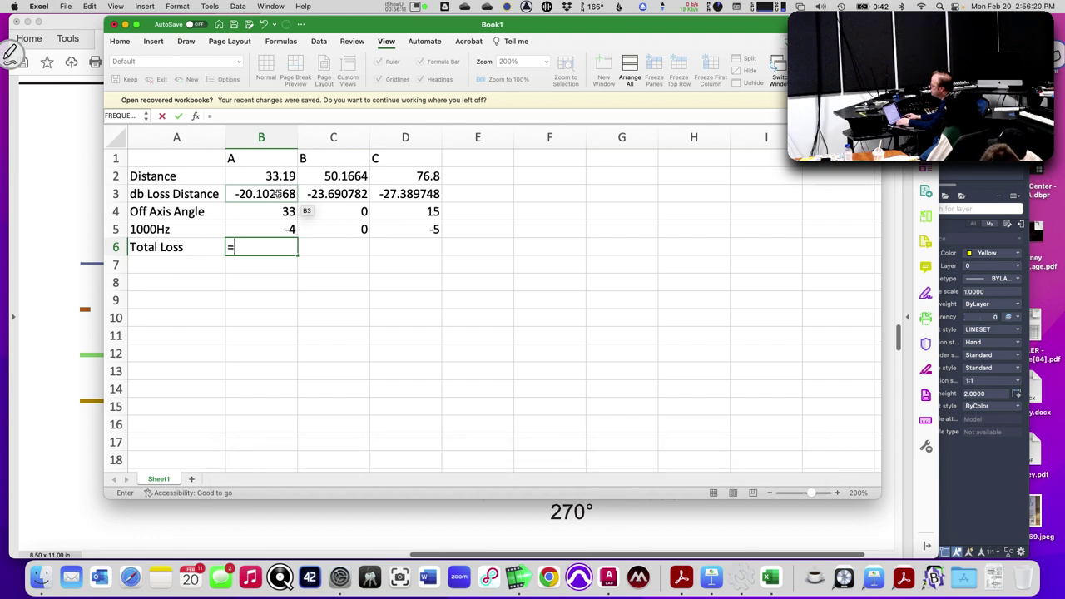
{"action": "left_click", "coordinate": [277, 193]}
{"action": "type", "text": "-"}
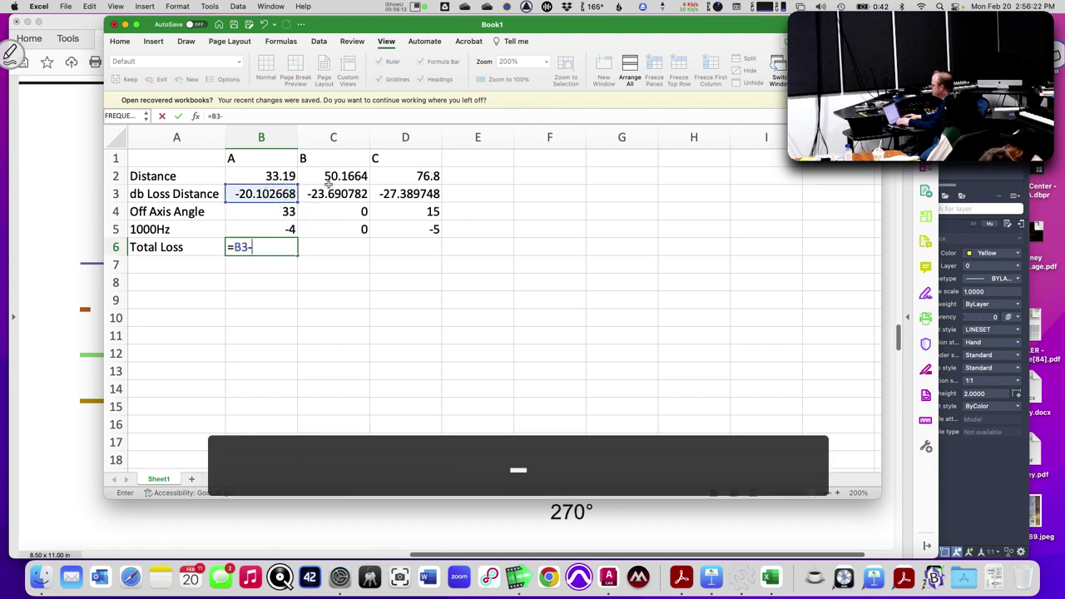
{"action": "left_click", "coordinate": [331, 193]}
{"action": "key", "text": "Return"}
Extend the Total Loss formula in B6 with A's 1000 Hz off-axis loss, making it =B3-C3+B5.
{"action": "key", "text": "Up"}
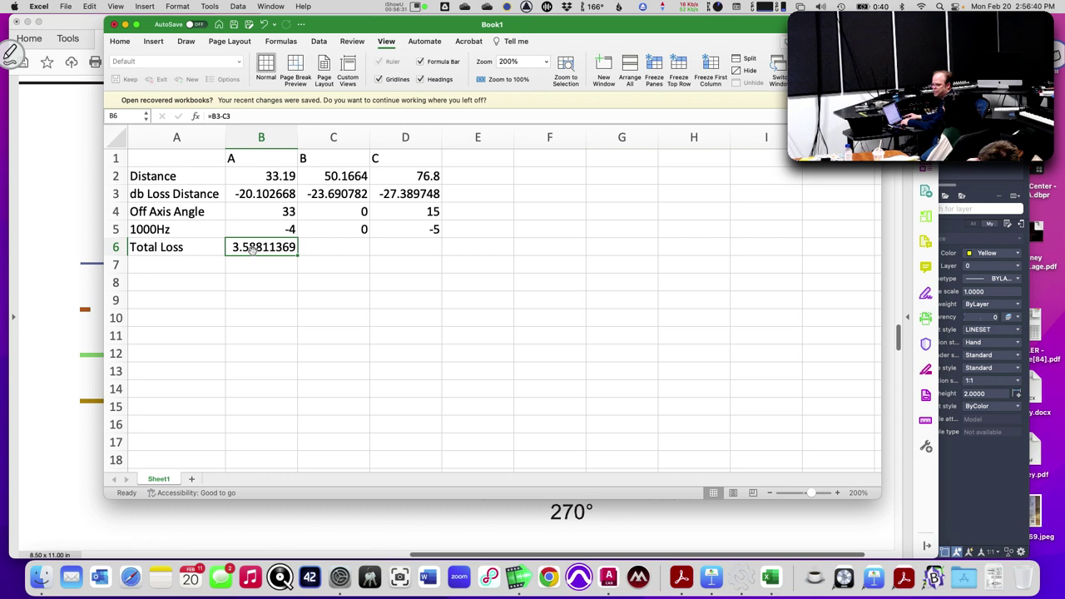
{"action": "left_click", "coordinate": [247, 116]}
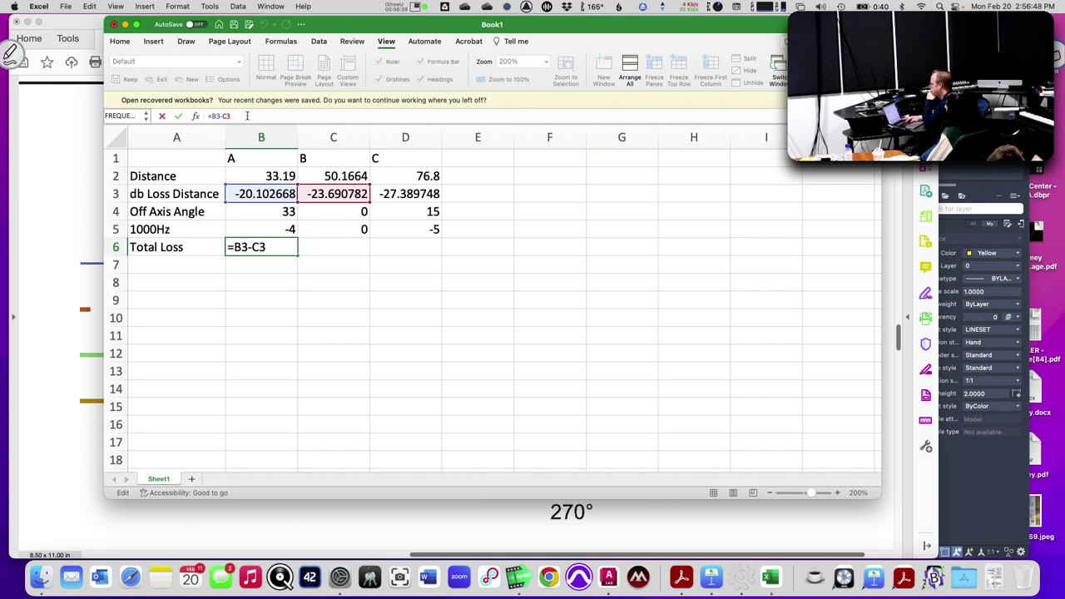
{"action": "type", "text": "+"}
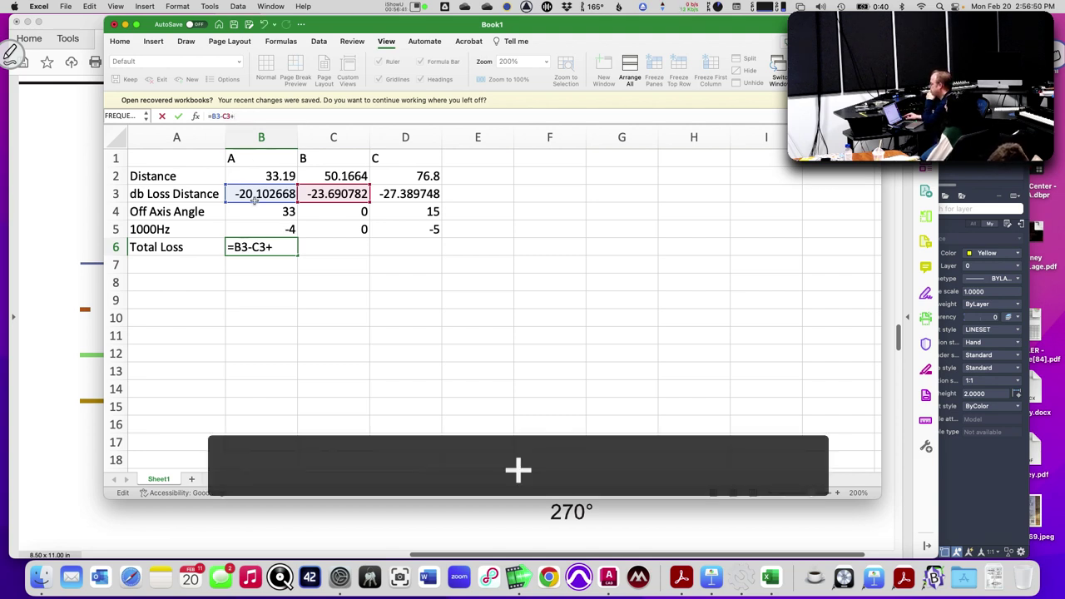
{"action": "left_click", "coordinate": [257, 231]}
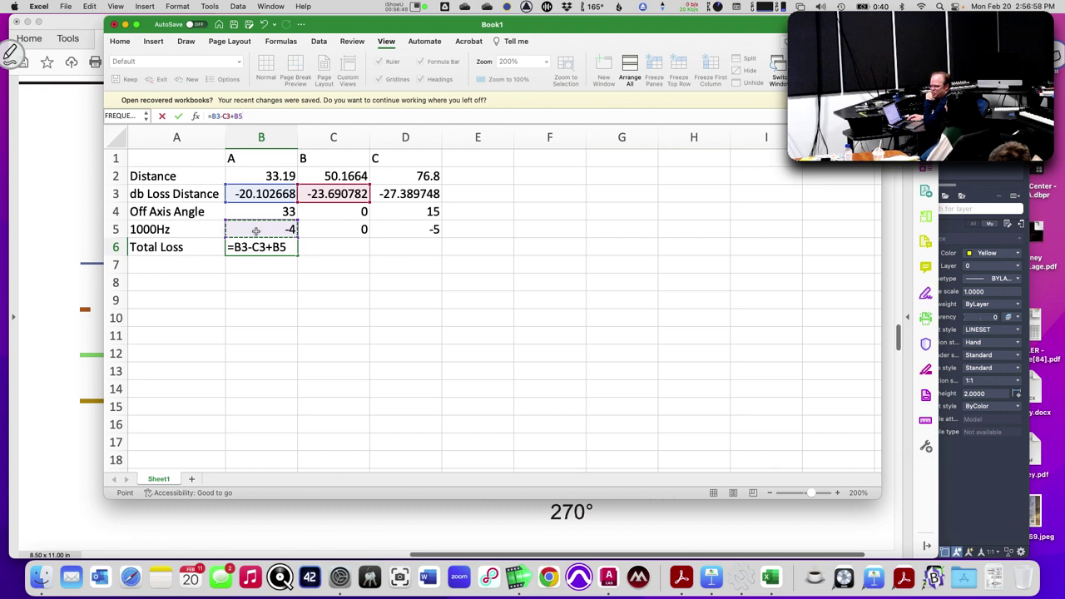
{"action": "key", "text": "Return"}
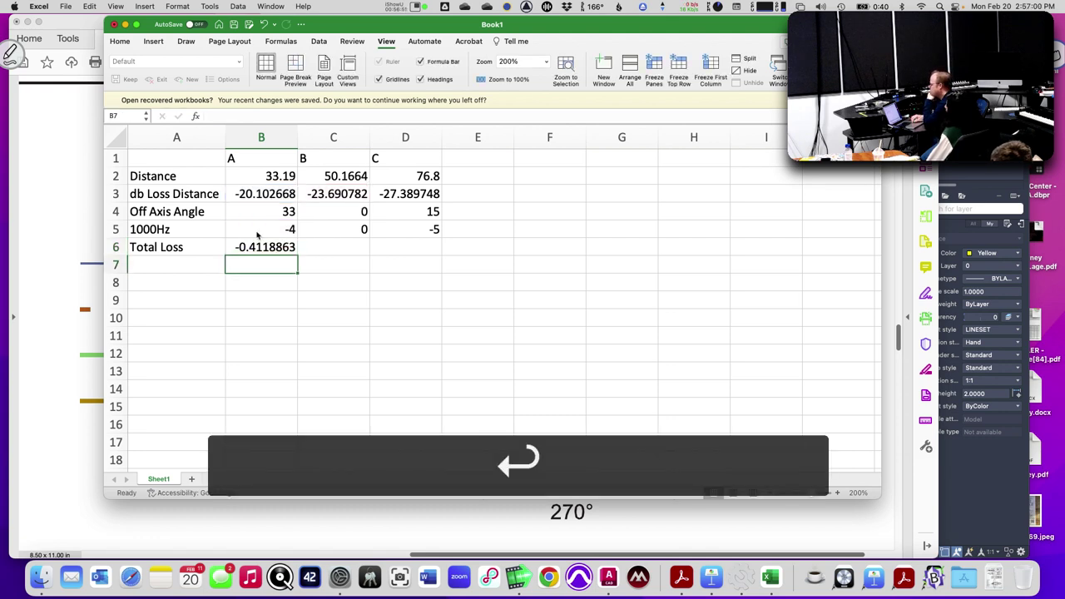
Try subtracting A's 1000 Hz loss by changing the formula in B6 to =B3-C3-B5.
{"action": "key", "text": "Up"}
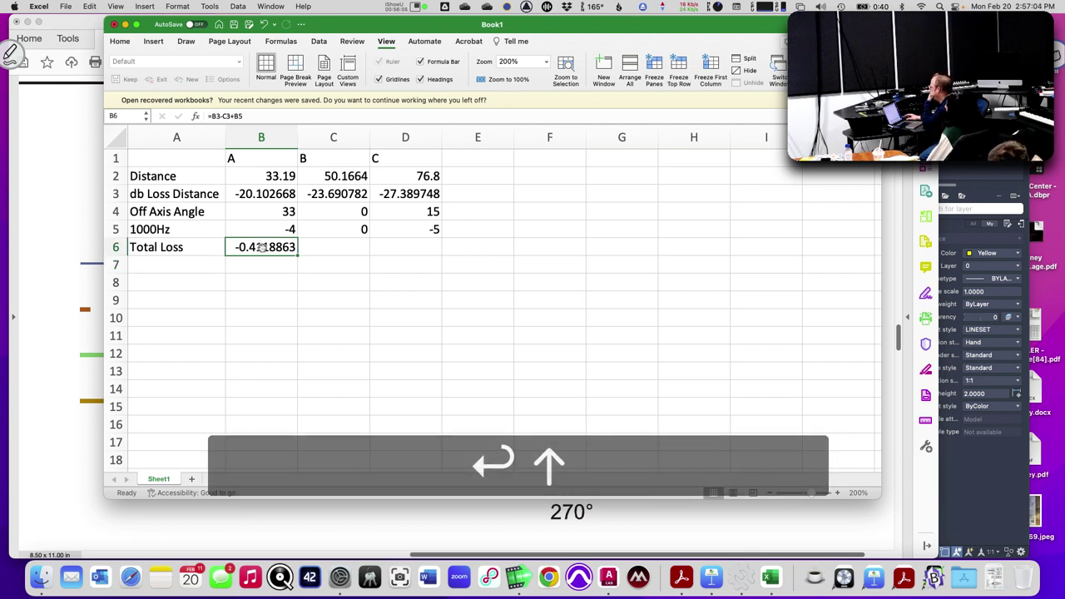
{"action": "left_click", "coordinate": [238, 117]}
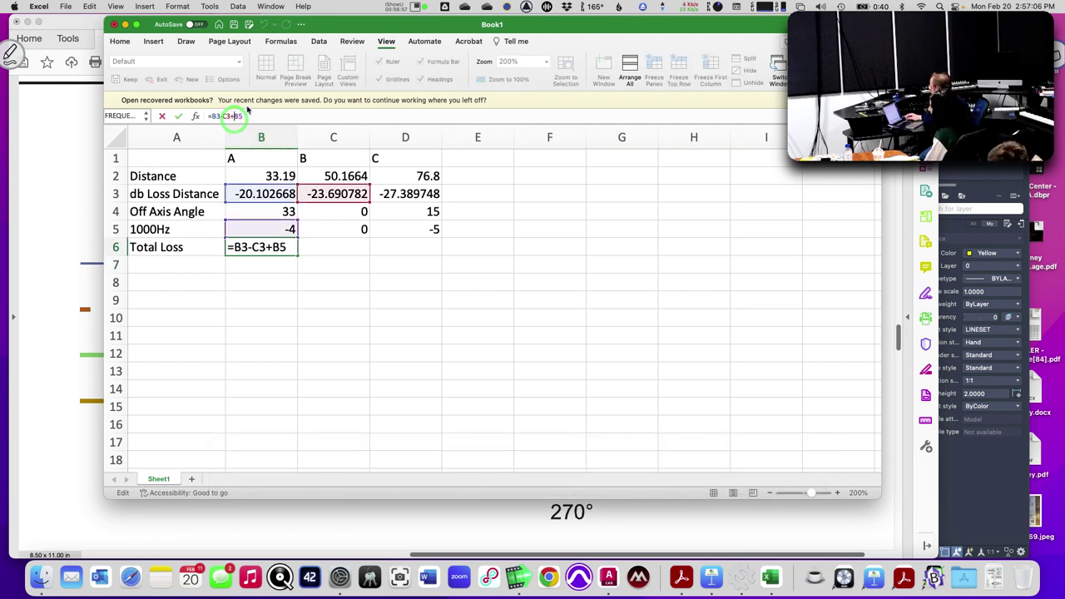
{"action": "key", "text": "BackSpace"}
{"action": "type", "text": "-"}
{"action": "key", "text": "Return"}
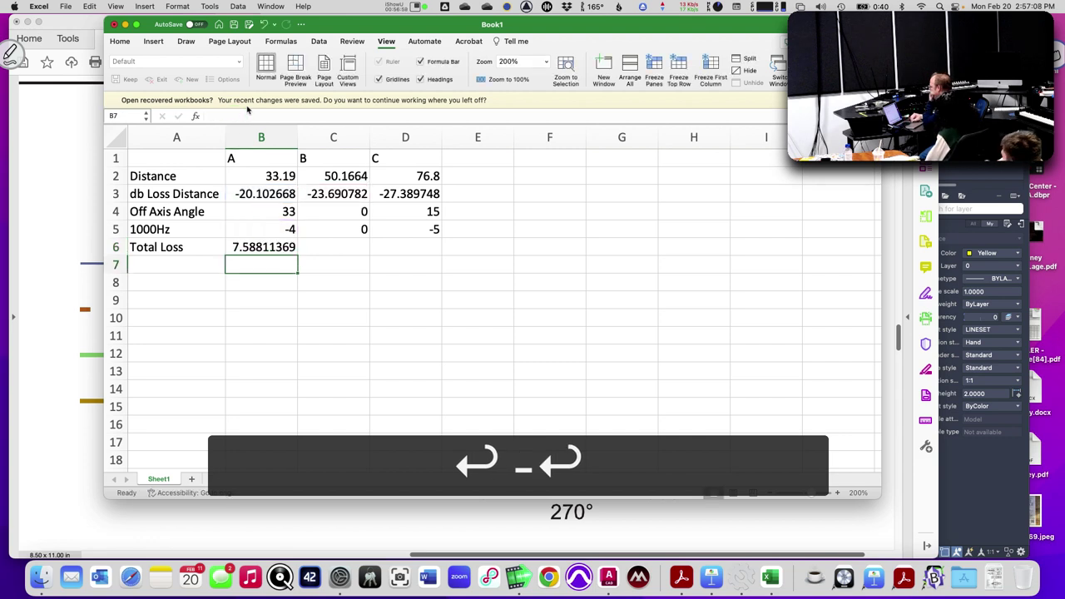
Try replacing the first minus sign in B6's formula with an equals sign, giving =B3=C3-B5.
{"action": "key", "text": "Up"}
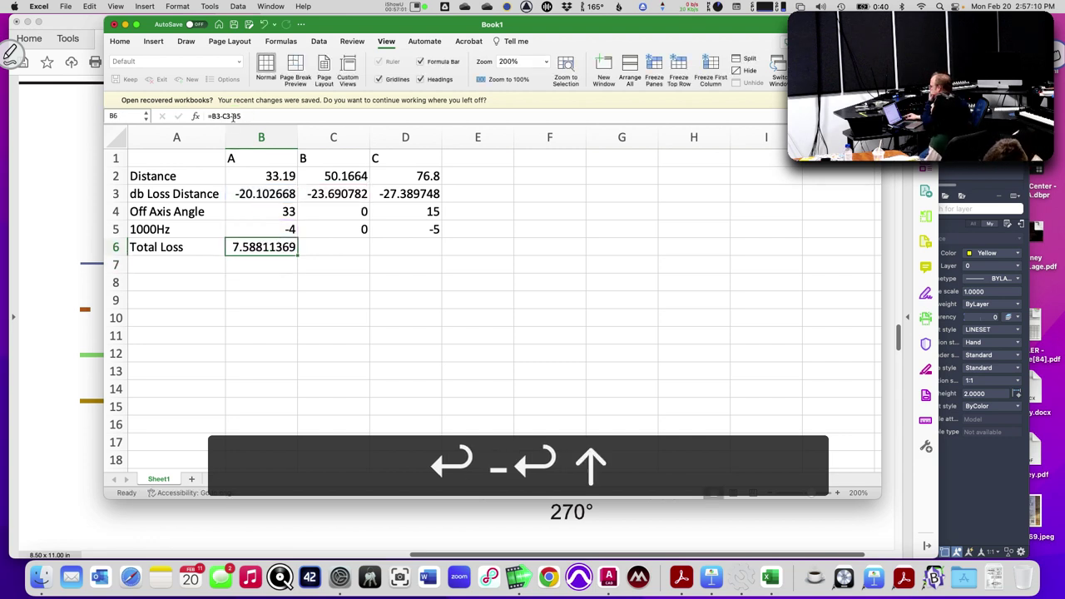
{"action": "left_click", "coordinate": [237, 116]}
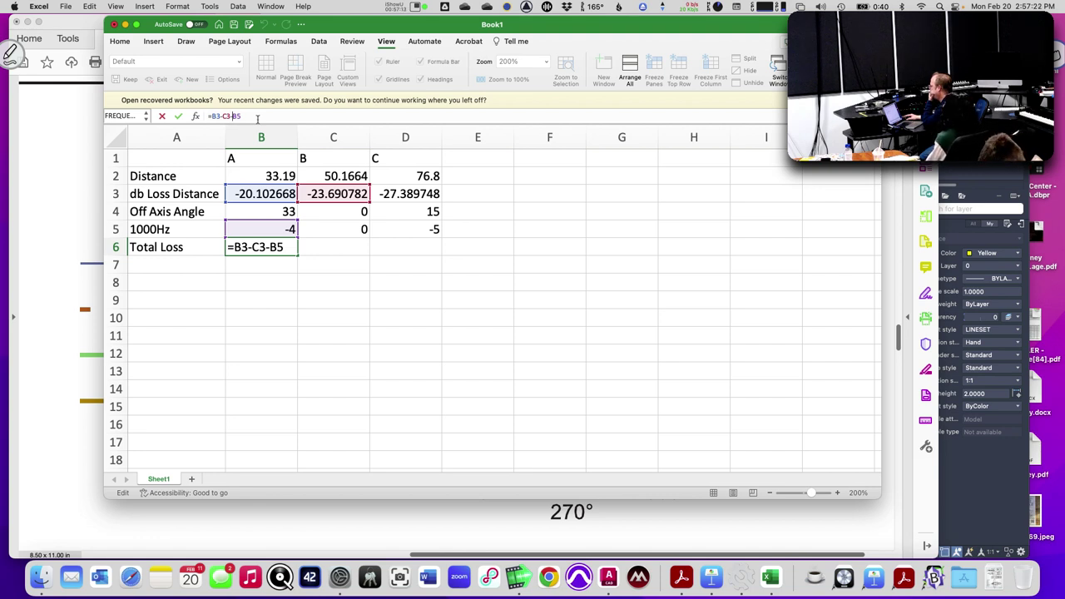
{"action": "key", "text": "Return"}
{"action": "key", "text": "Up"}
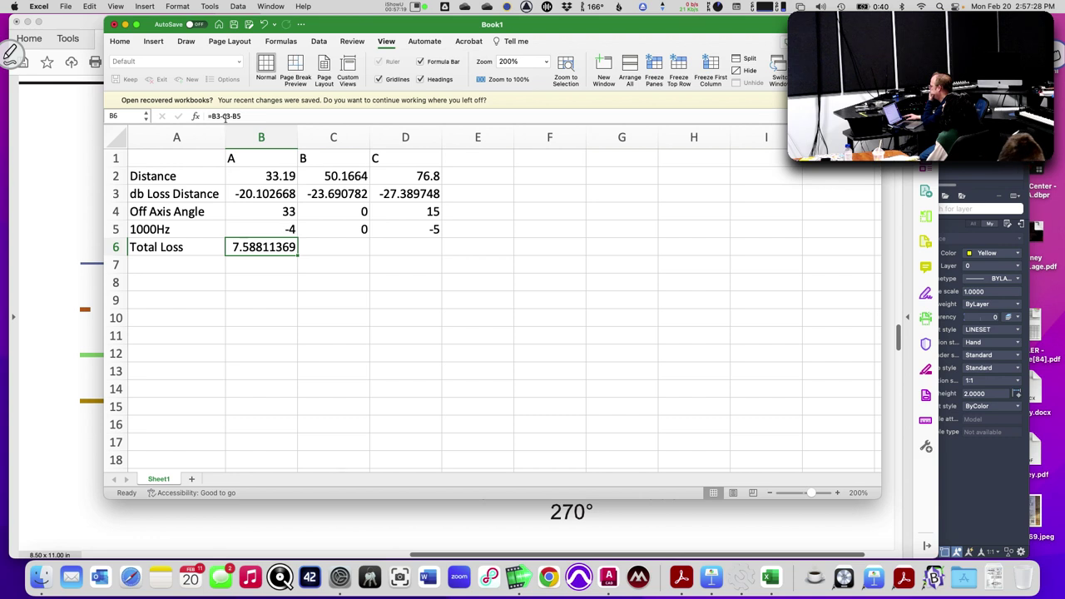
{"action": "left_click", "coordinate": [224, 117]}
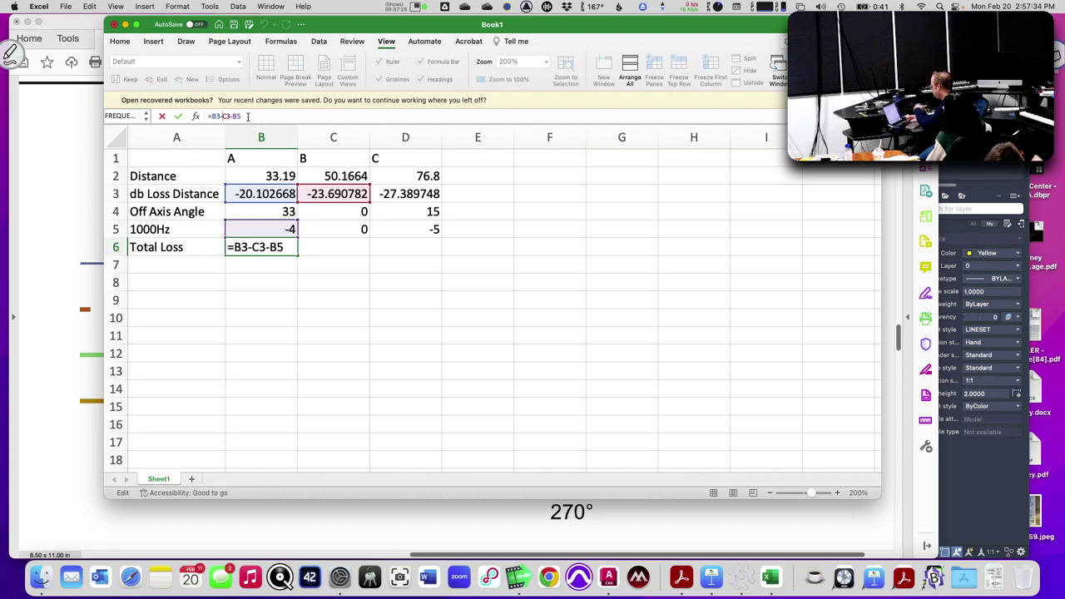
{"action": "key", "text": "BackSpace"}
{"action": "type", "text": "="}
{"action": "key", "text": "Return"}
Try changing the remaining minus sign in B6's formula to a plus, giving =B3=C3+B5.
{"action": "key", "text": "Up"}
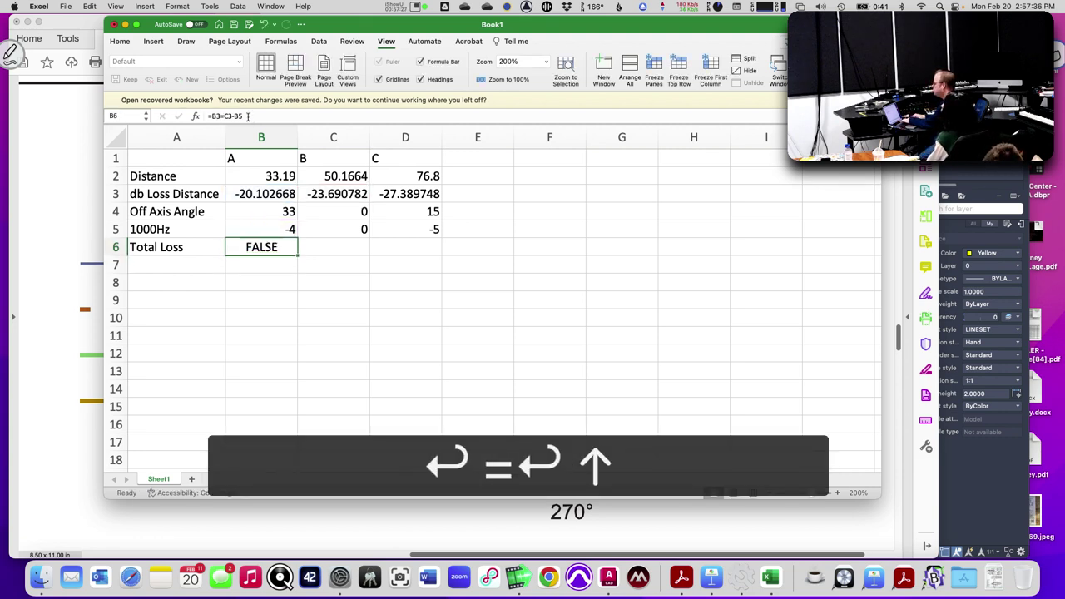
{"action": "left_click", "coordinate": [238, 116]}
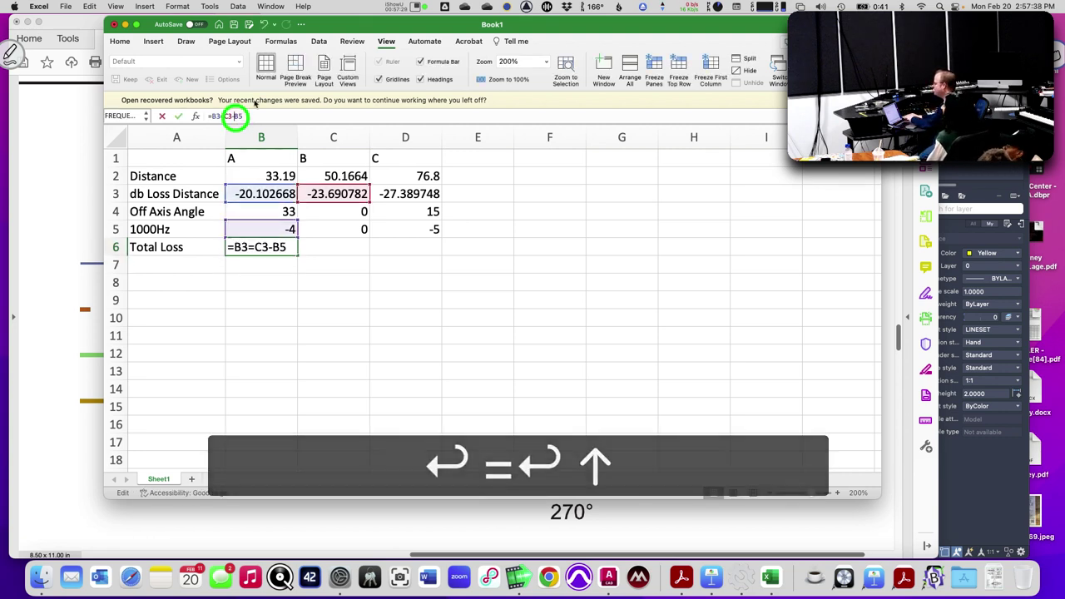
{"action": "key", "text": "BackSpace"}
{"action": "type", "text": "+"}
{"action": "key", "text": "Return"}
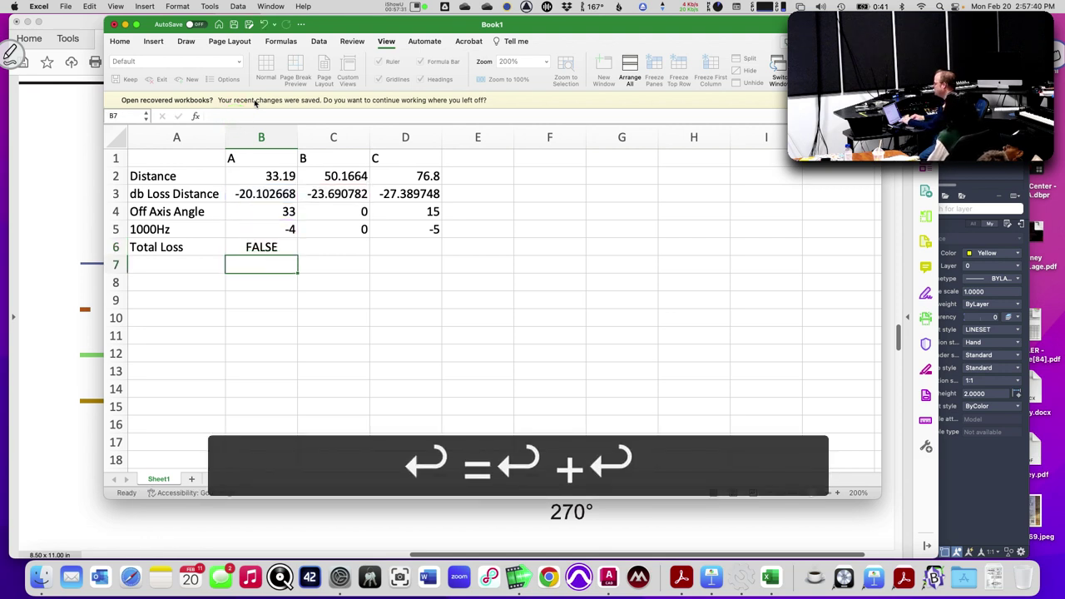
Clear the Total Loss formula from cell B6.
{"action": "key", "text": "Up"}
{"action": "key", "text": "BackSpace"}
{"action": "key", "text": "Up"}
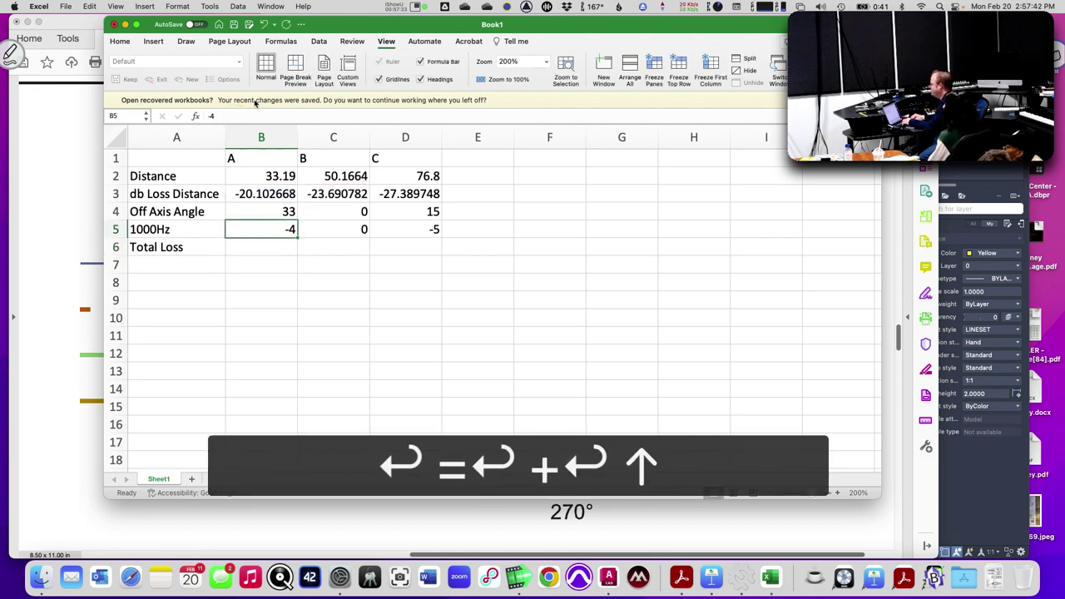
{"action": "key", "text": "Down"}
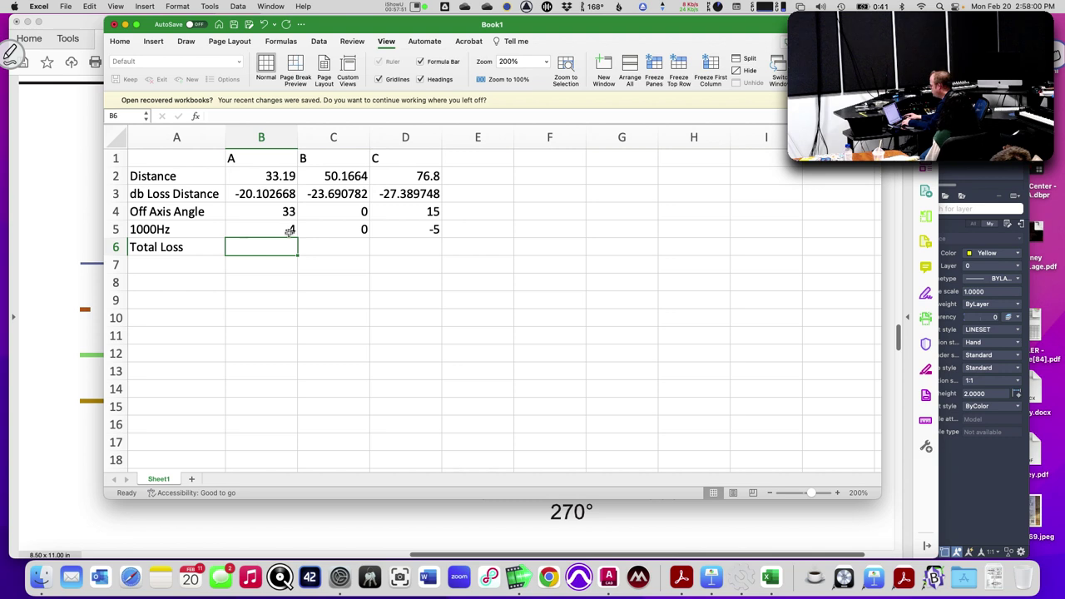
Undo the recent edits to B6 back to the formula =B3-C3+B5 and leave the cell.
{"action": "key", "text": "super+z"}
{"action": "key", "text": "super+z"}
{"action": "key", "text": "super+z"}
{"action": "key", "text": "super+z"}
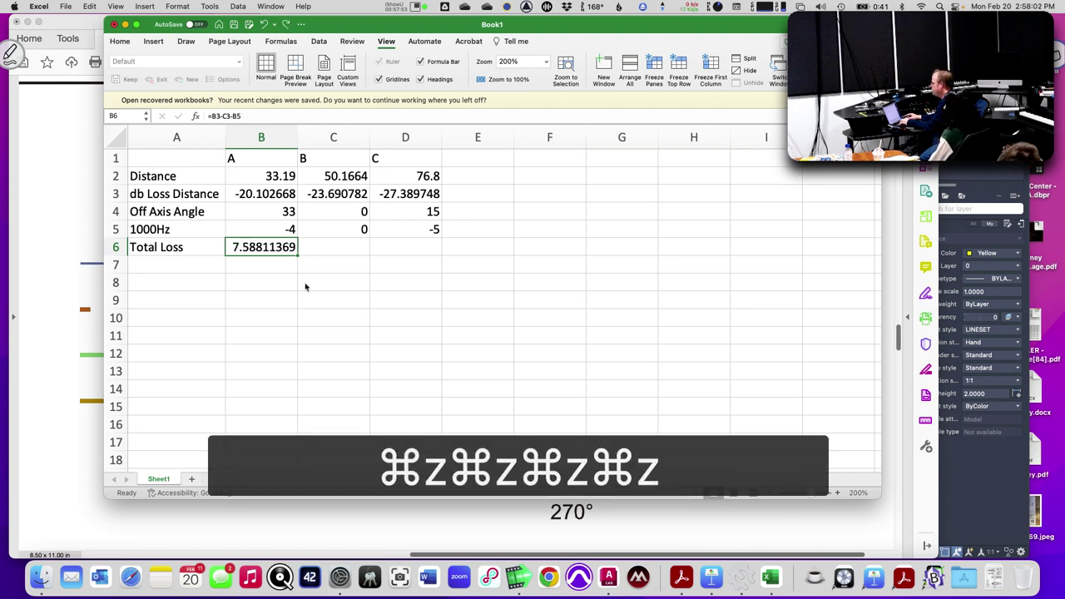
{"action": "key", "text": "super+z"}
{"action": "left_click", "coordinate": [292, 293]}
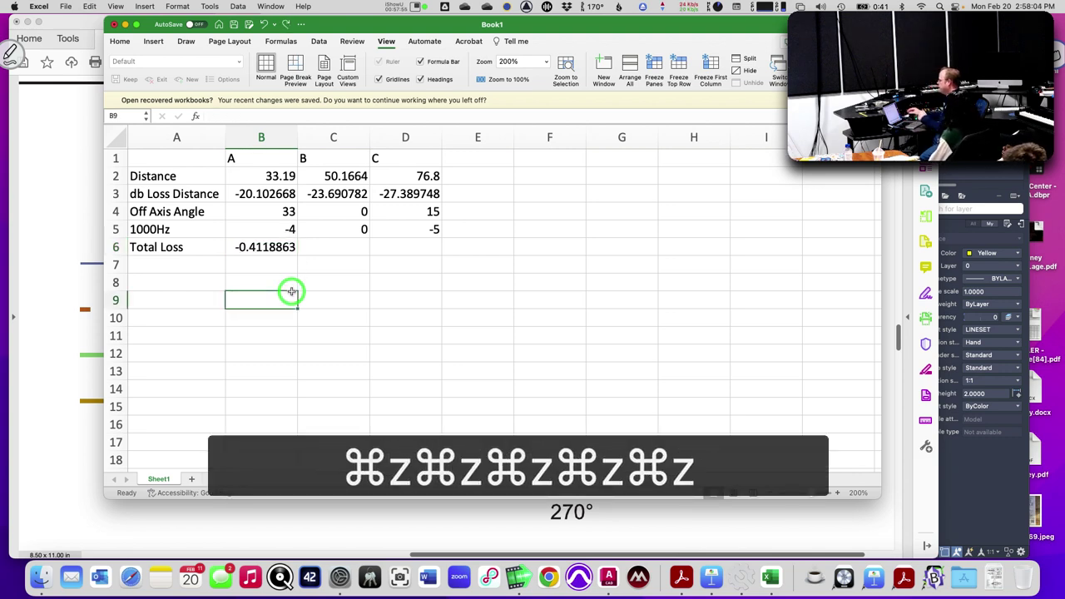
Enter 0 as the Total Loss for position B in cell C6.
{"action": "key", "text": "Up"}
{"action": "key", "text": "Up"}
{"action": "key", "text": "Up"}
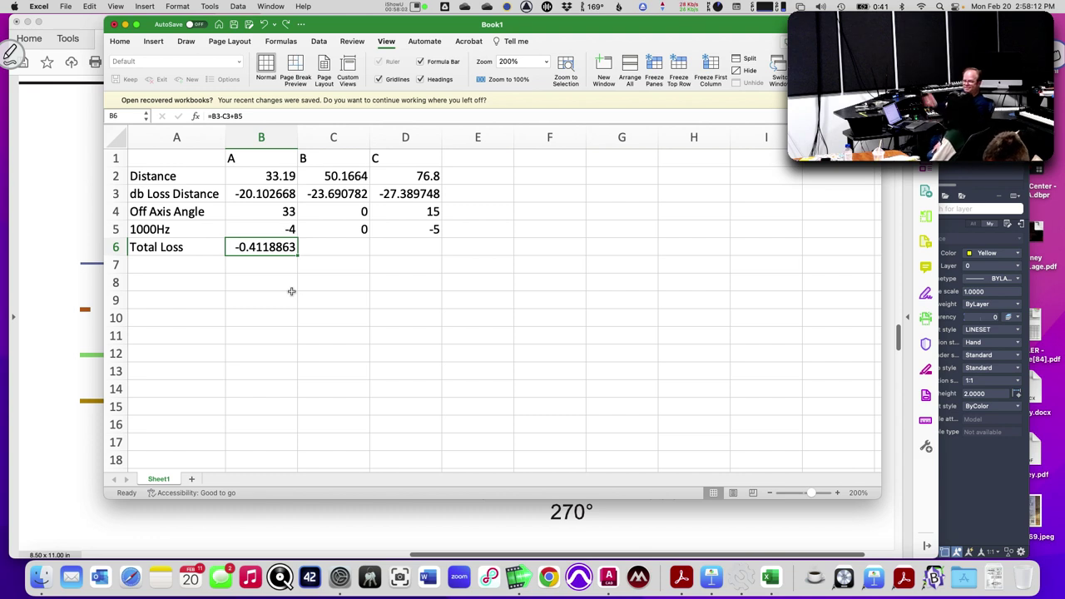
{"action": "key", "text": "Right"}
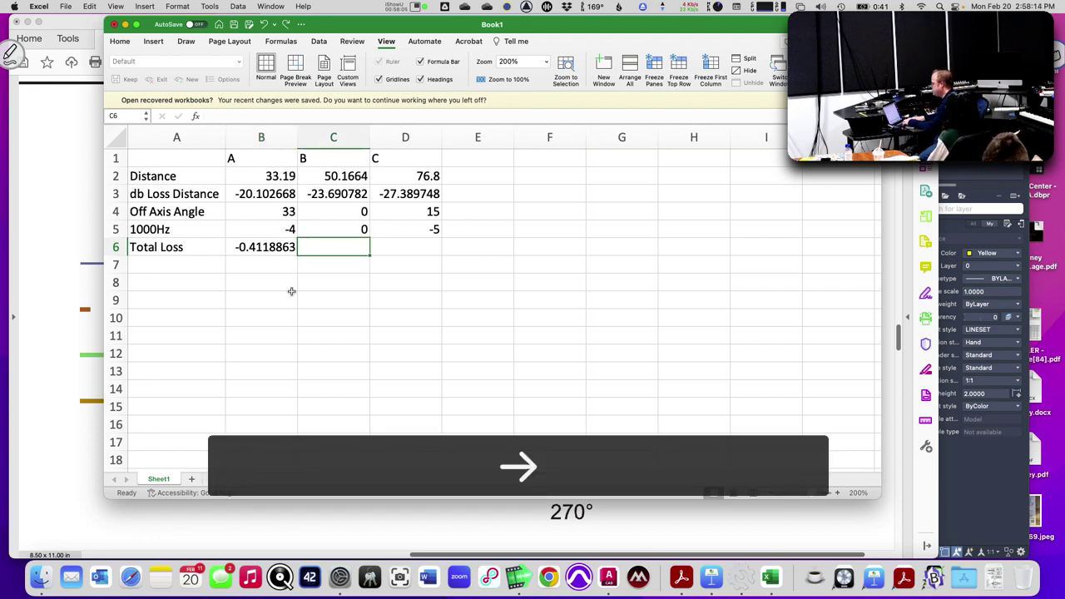
{"action": "type", "text": "0"}
{"action": "key", "text": "Right"}
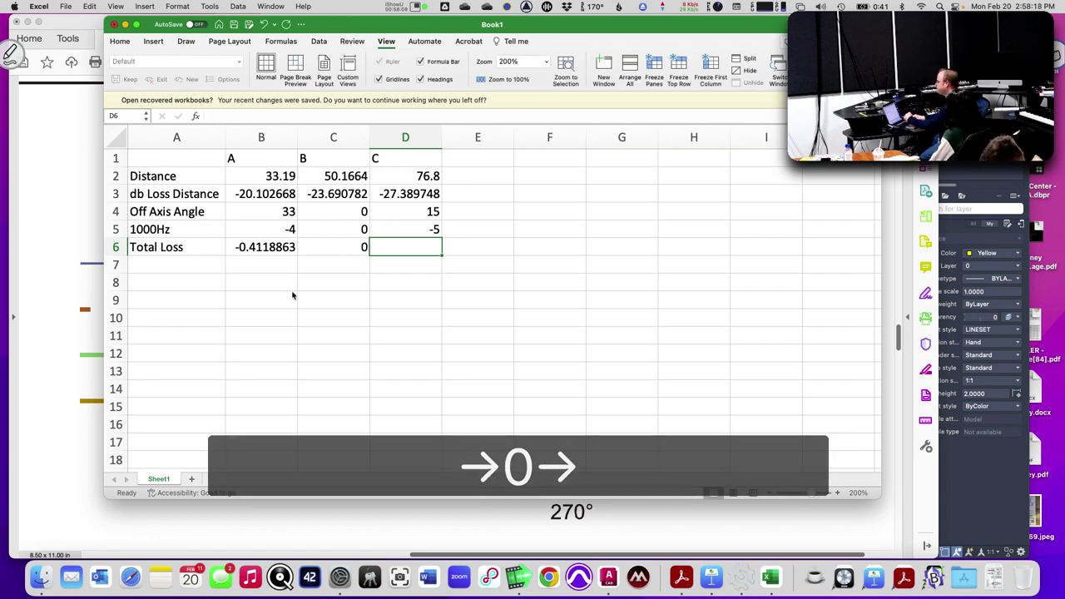
Make the C3 reference absolute in B6's Total Loss formula so it reads =B3-$C$3+B5.
{"action": "left_click", "coordinate": [280, 248]}
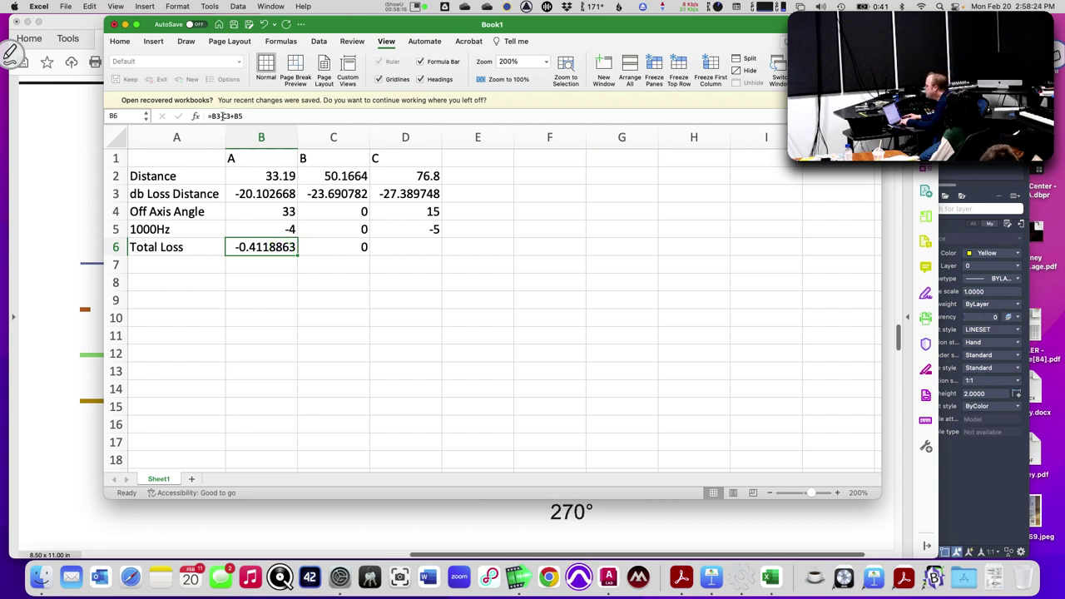
{"action": "left_click", "coordinate": [223, 116]}
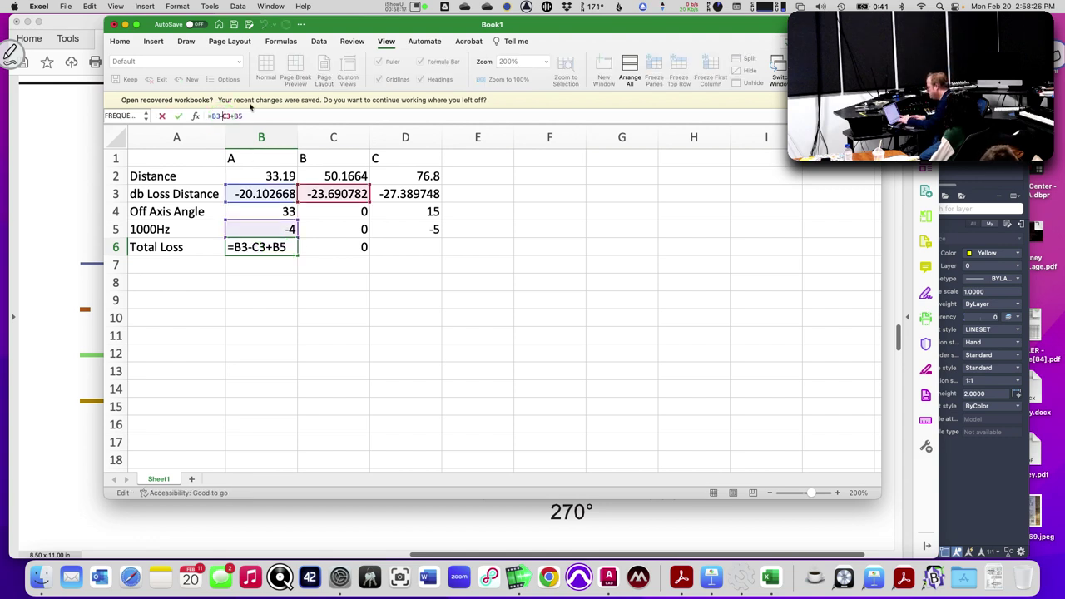
{"action": "type", "text": "$"}
{"action": "key", "text": "Right"}
{"action": "type", "text": "$"}
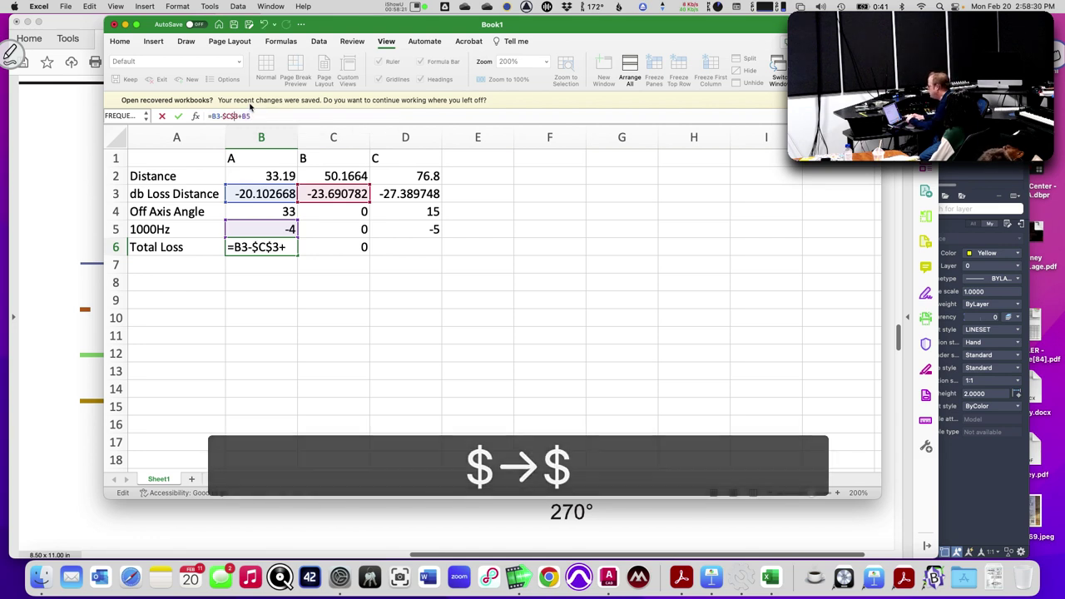
{"action": "key", "text": "Return"}
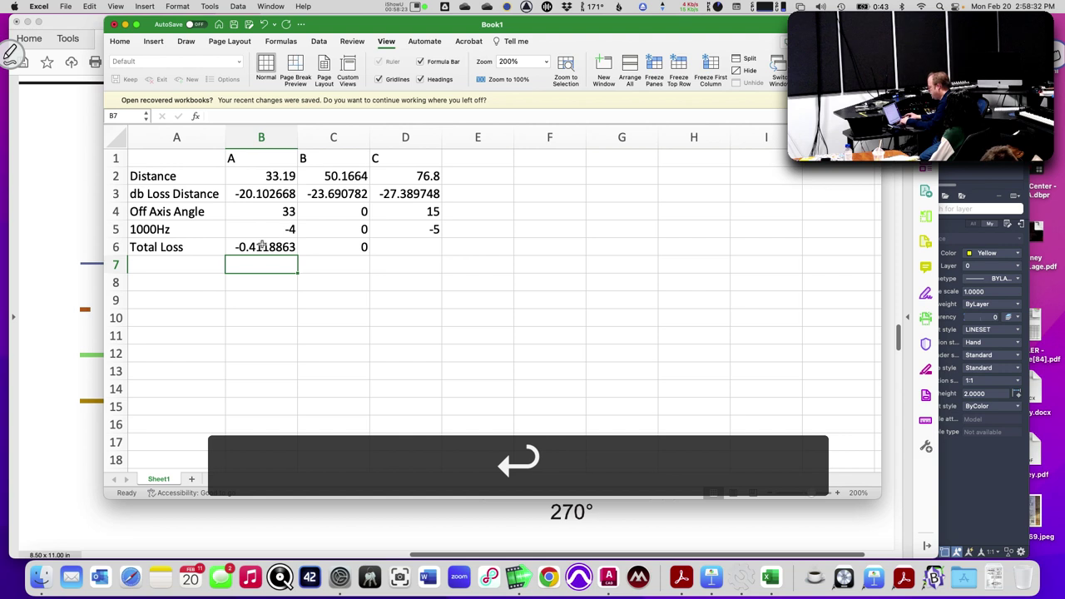
Copy the Total Loss formula from B6 into D6 for position C.
{"action": "left_click", "coordinate": [261, 246]}
{"action": "key", "text": "super+c"}
{"action": "left_click", "coordinate": [395, 247]}
{"action": "key", "text": "super+v"}
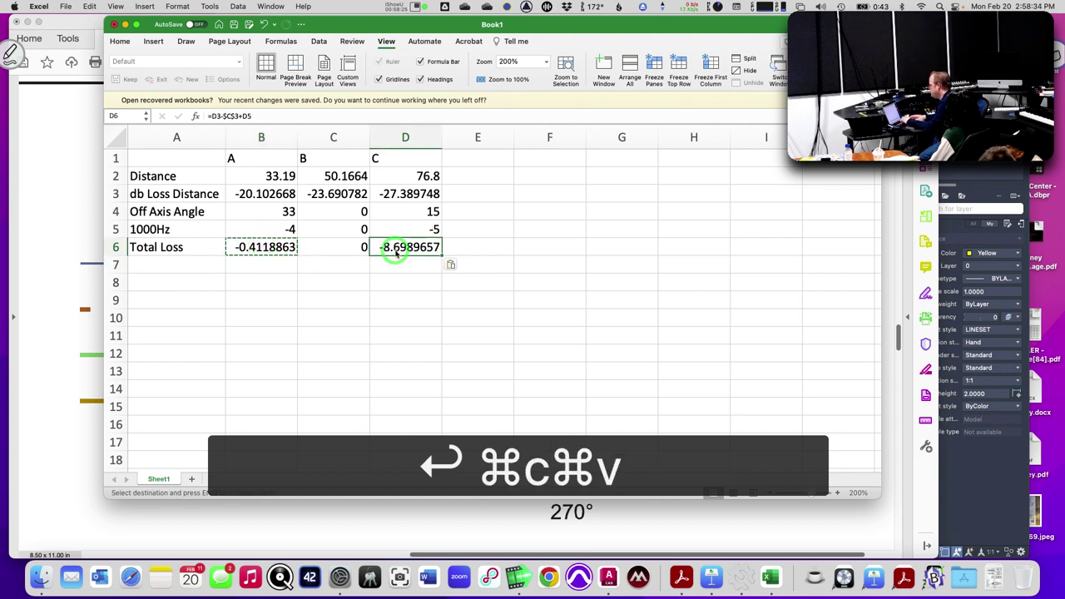
{"action": "key", "text": "Return"}
{"action": "key", "text": "Down"}
{"action": "key", "text": "Down"}
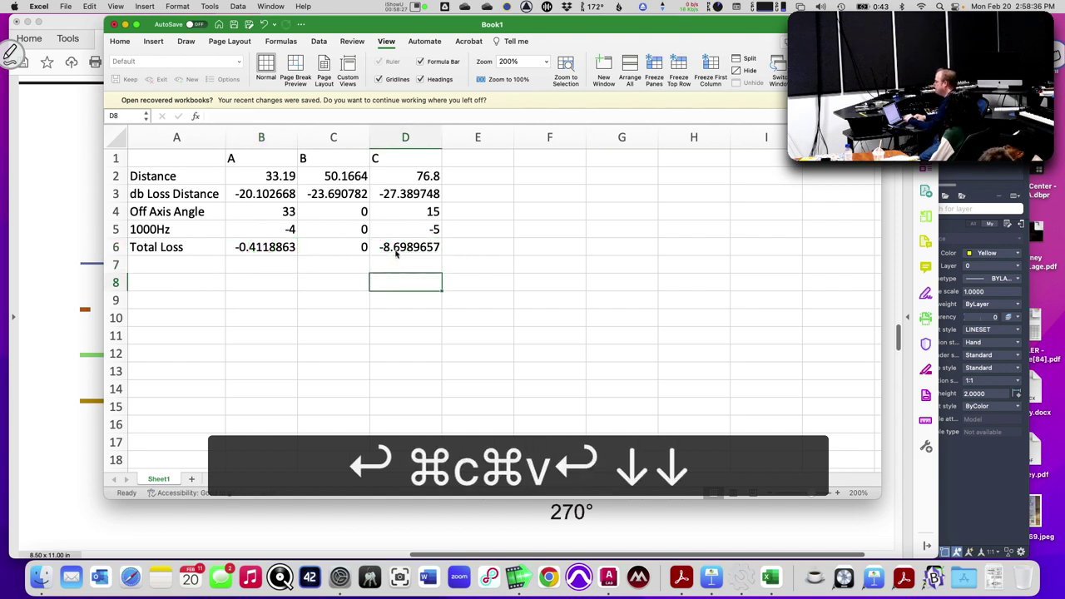
{"action": "left_click", "coordinate": [395, 250]}
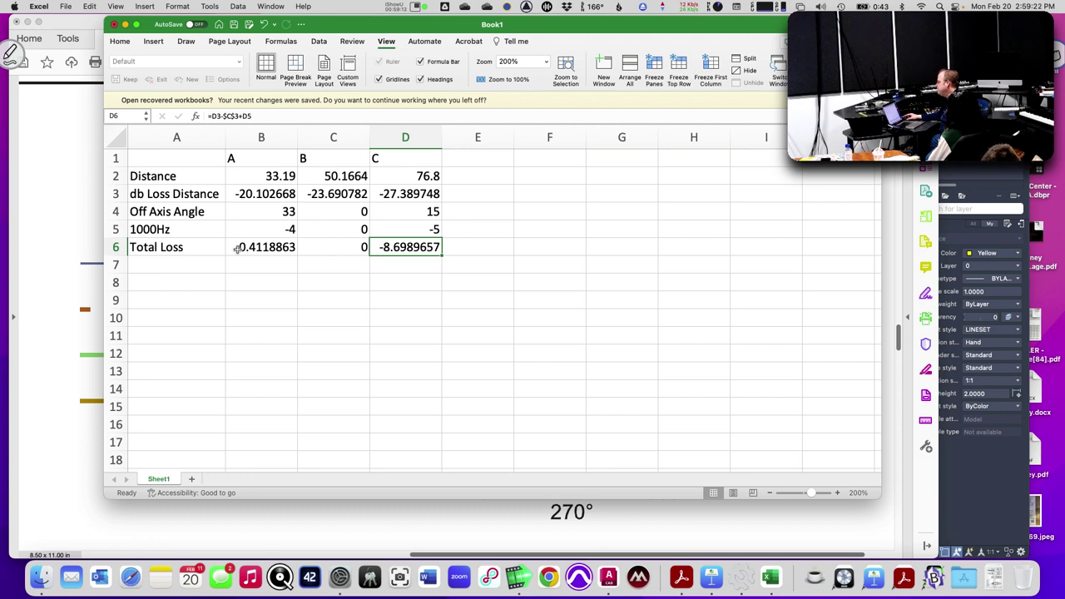
Switch to AutoCAD and examine the speaker's aim lines to positions A, B and C in the section drawing.
{"action": "left_click", "coordinate": [190, 303]}
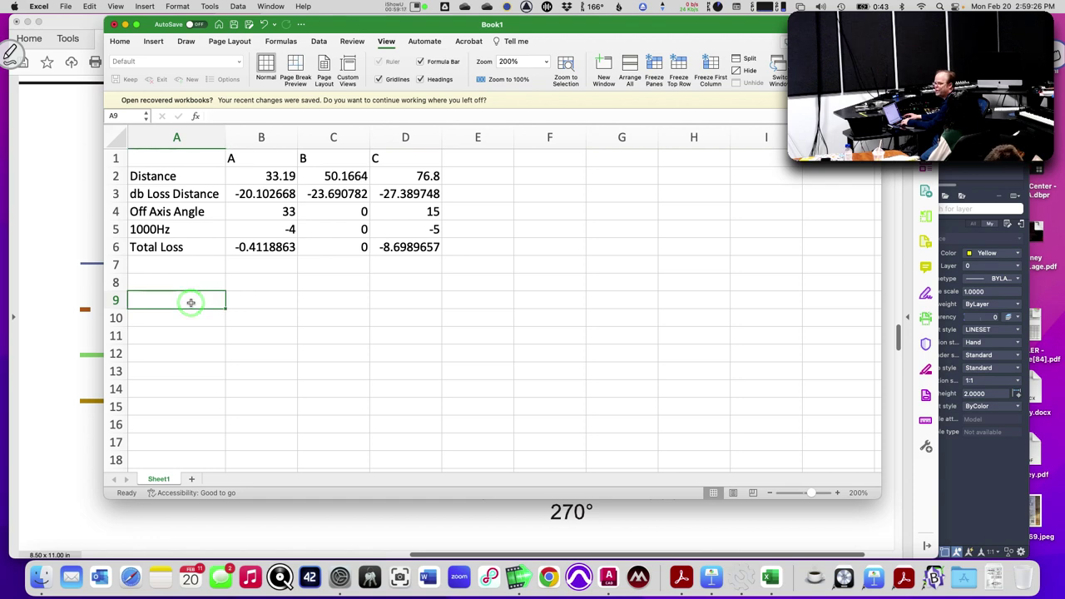
{"action": "key", "text": "super+Tab"}
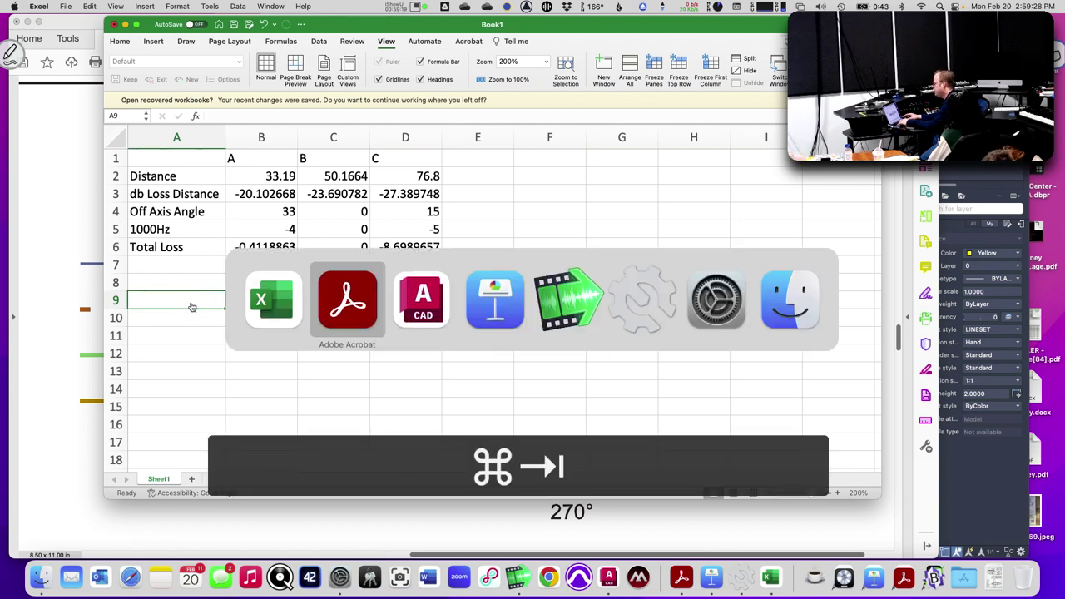
{"action": "key", "text": "super+Tab"}
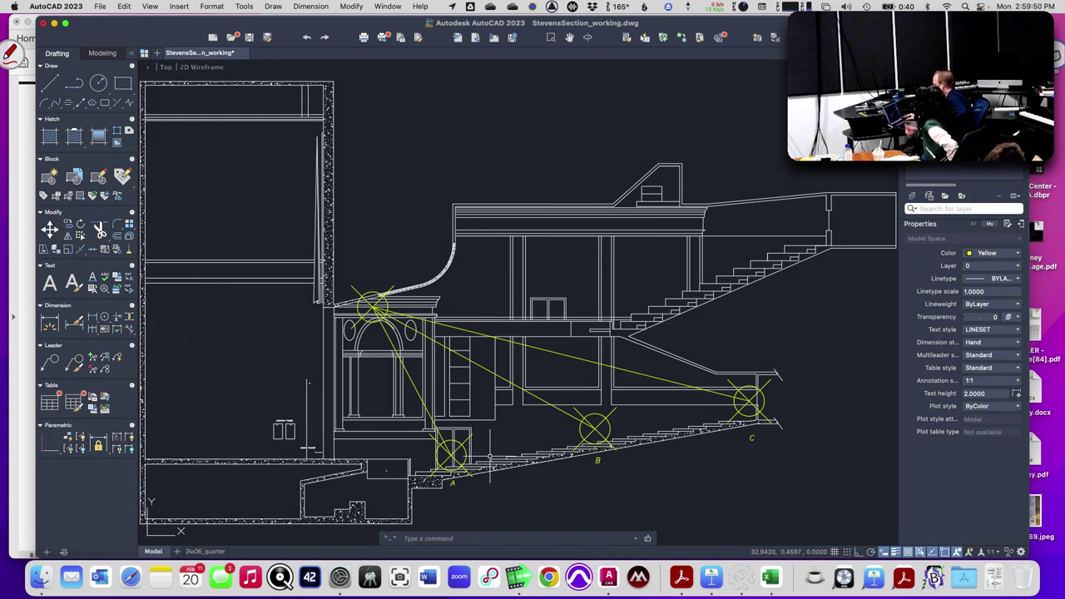
{"action": "mouse_move", "coordinate": [598, 464]}
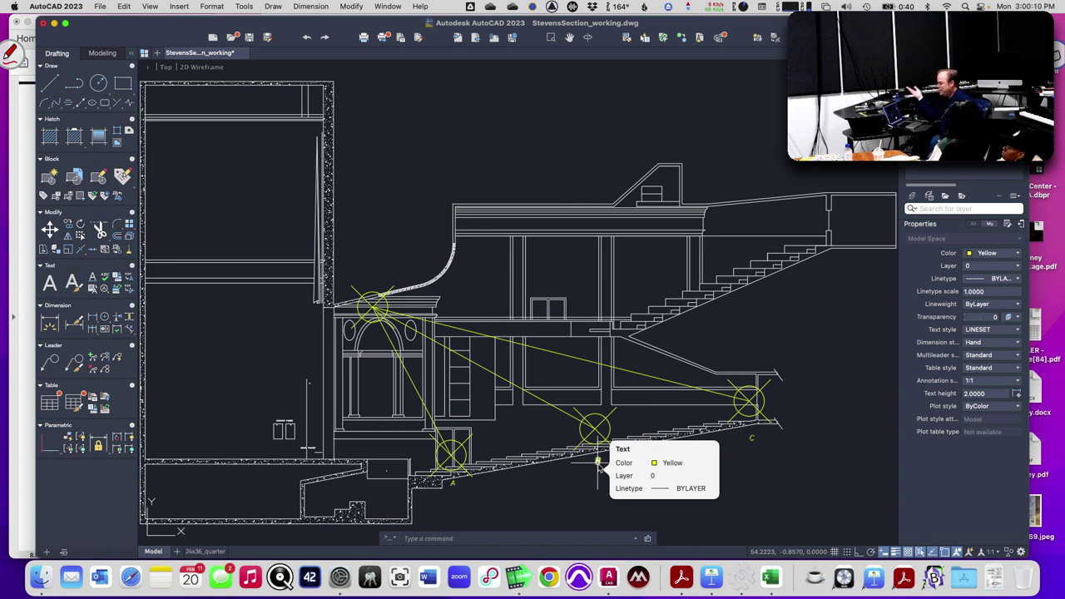
{"action": "key", "text": "Escape"}
{"action": "key", "text": "Escape"}
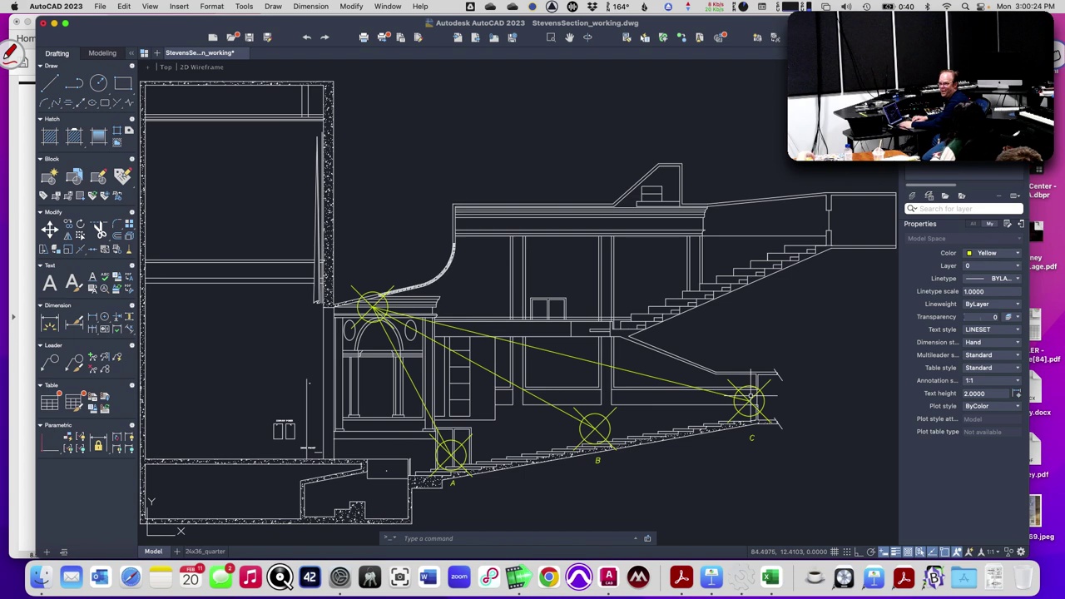
Return to Excel and label cell A8 "Back Row Off Axis".
{"action": "key", "text": "super+Tab"}
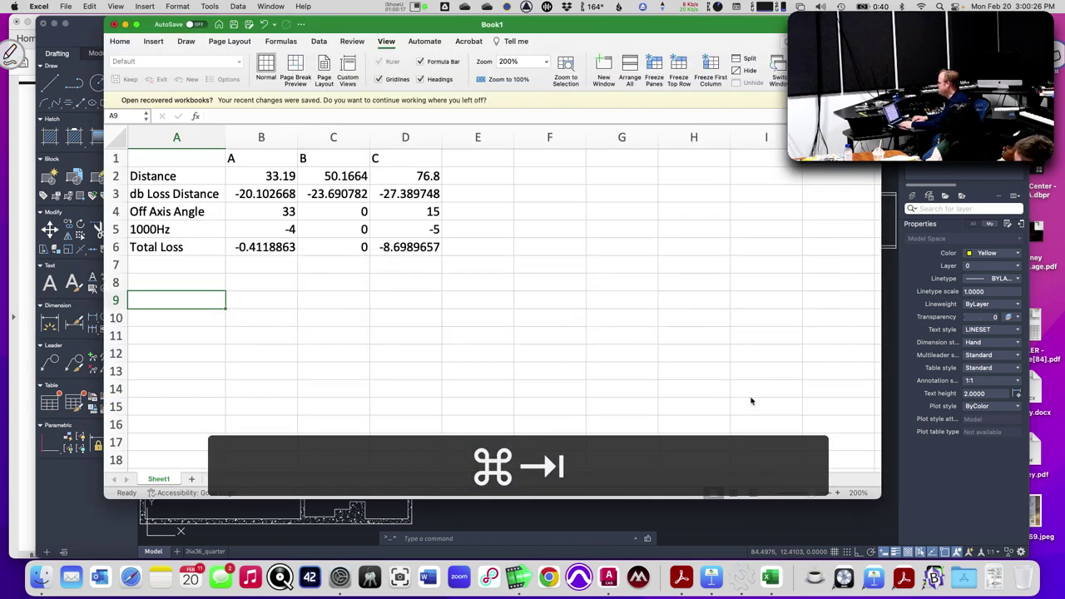
{"action": "type", "text": "D"}
{"action": "key", "text": "BackSpace"}
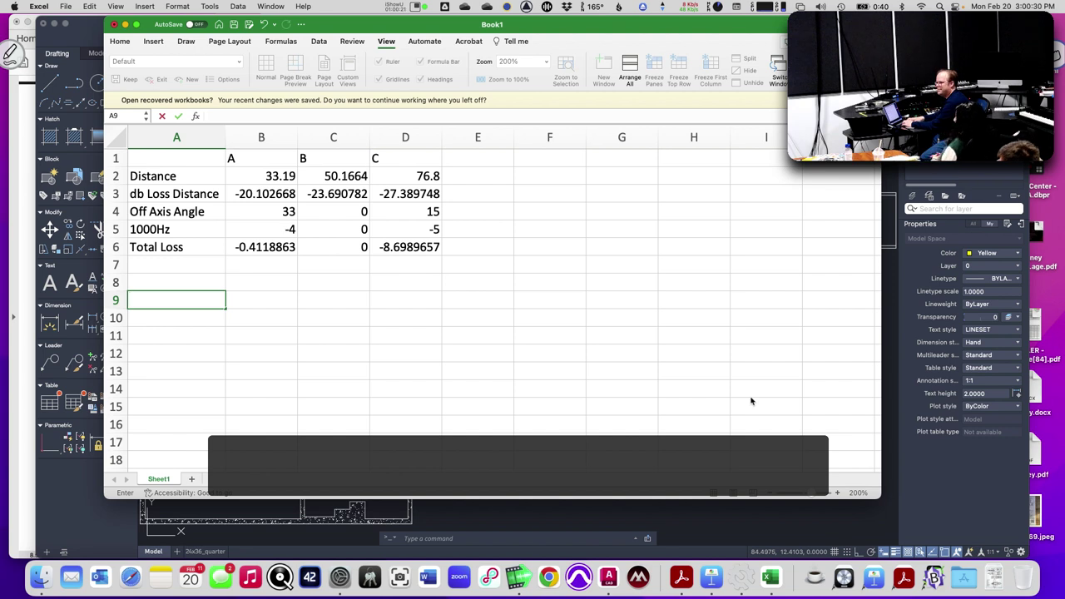
{"action": "key", "text": "Up"}
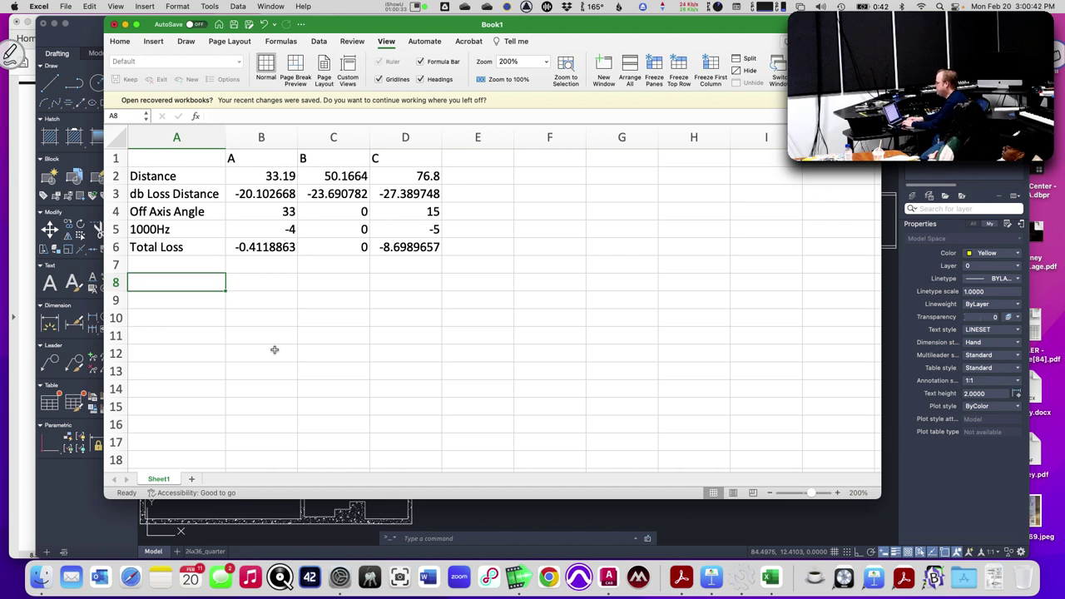
{"action": "type", "text": "Back "}
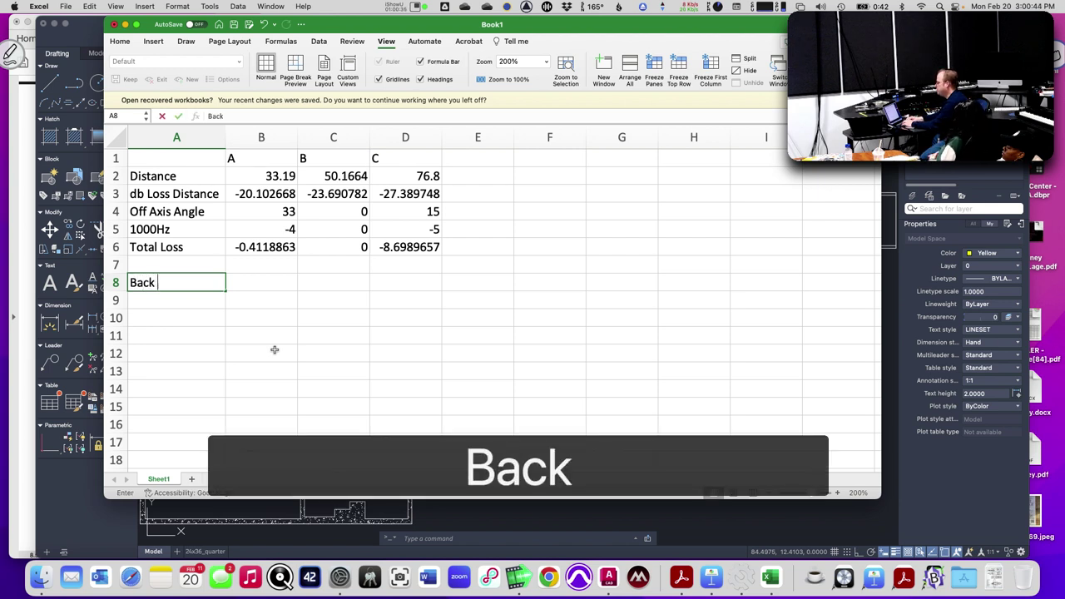
{"action": "type", "text": "Row Off Axis"}
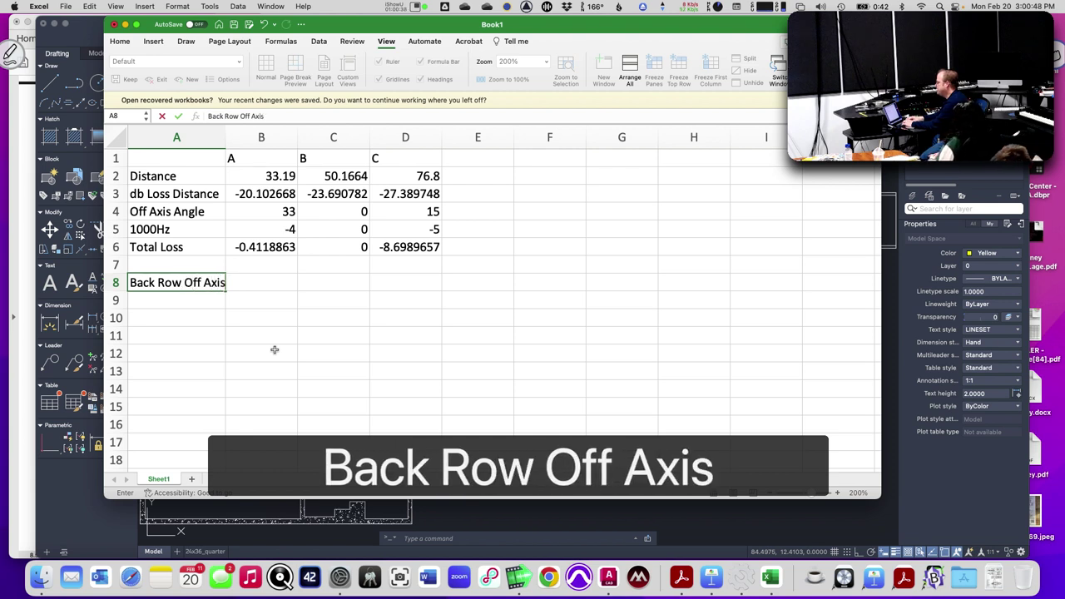
{"action": "key", "text": "Return"}
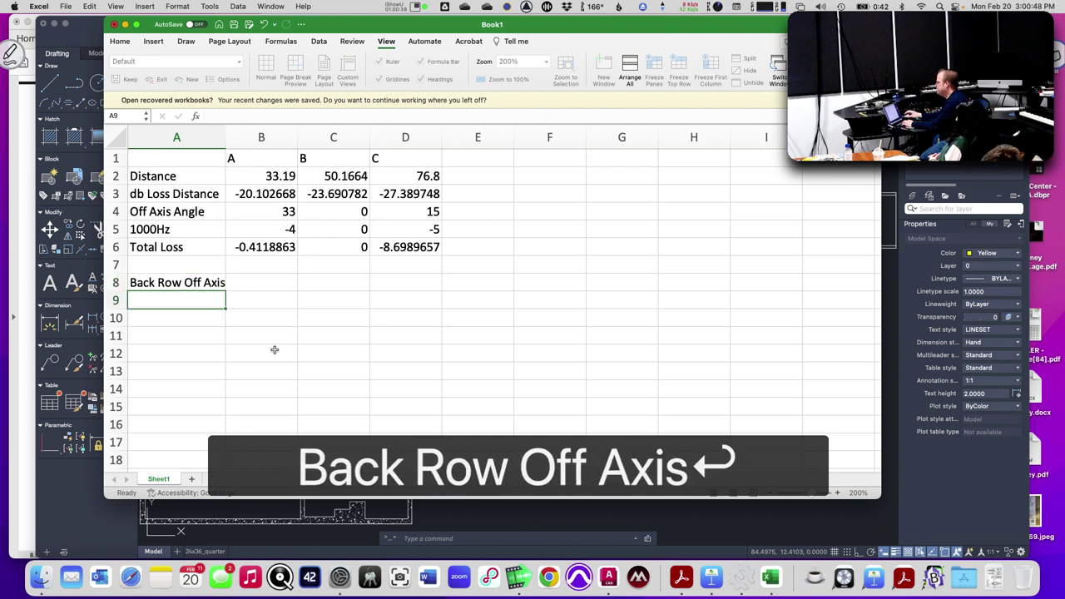
Enter the back-row off-axis angles: 0 for position C in D8 and -15 for position B in C8.
{"action": "left_click", "coordinate": [391, 281]}
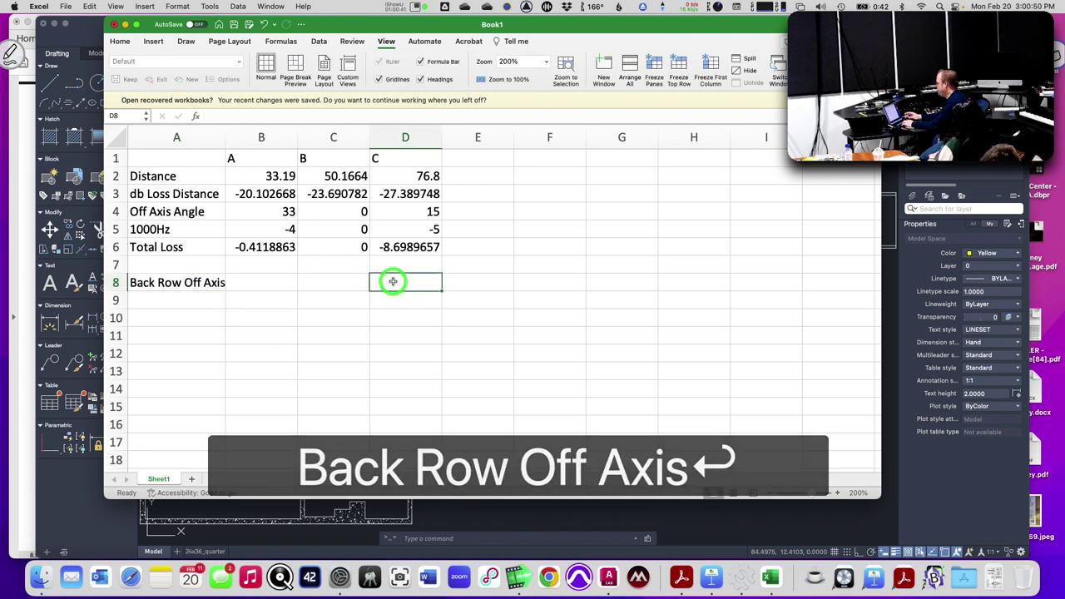
{"action": "type", "text": "0"}
{"action": "key", "text": "Left"}
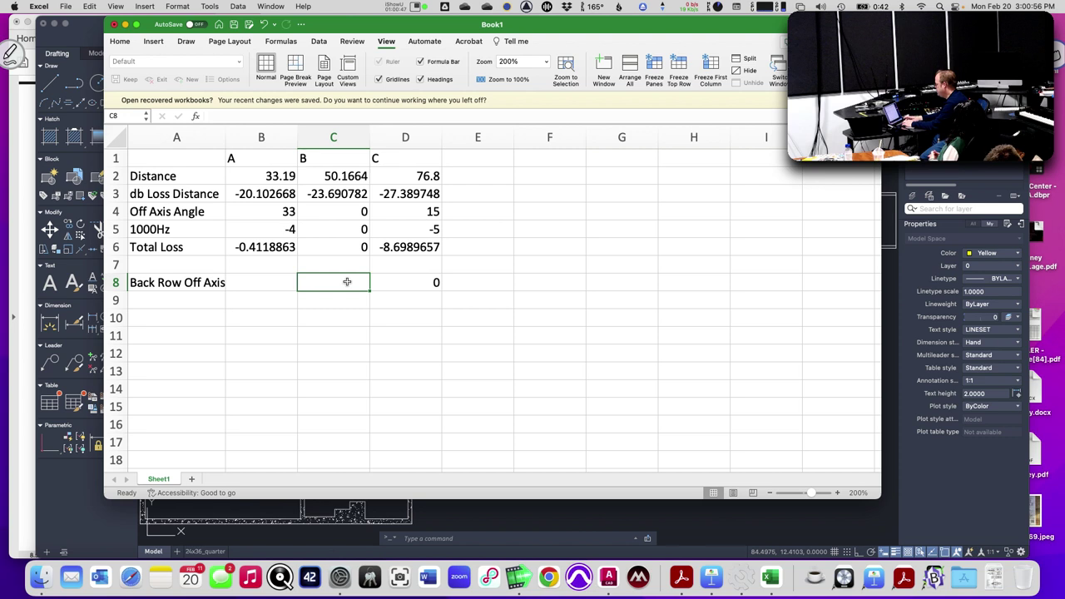
{"action": "type", "text": "-15"}
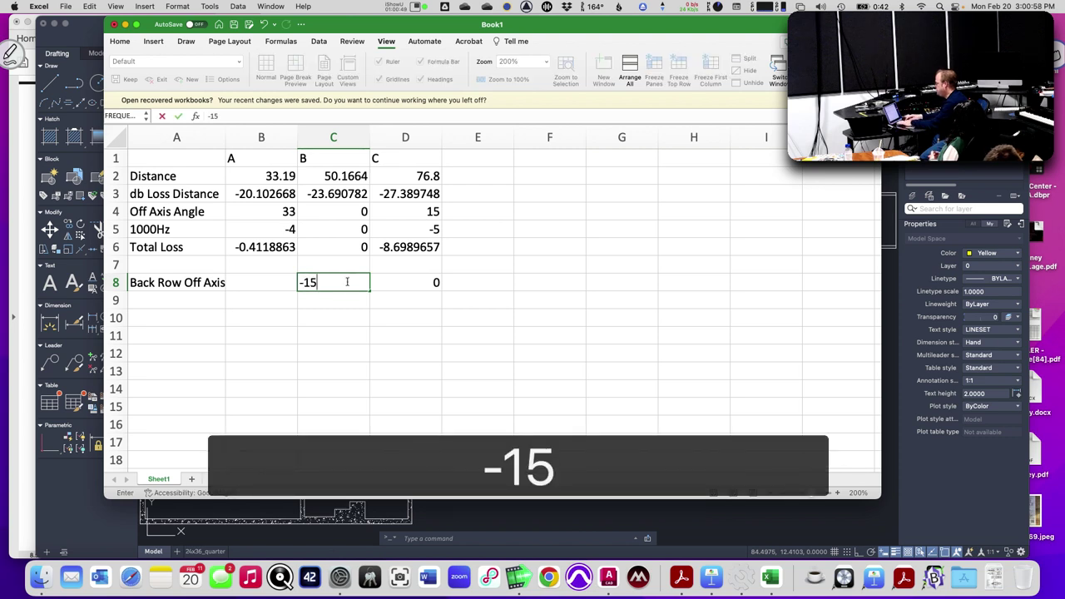
{"action": "key", "text": "Return"}
{"action": "key", "text": "Up"}
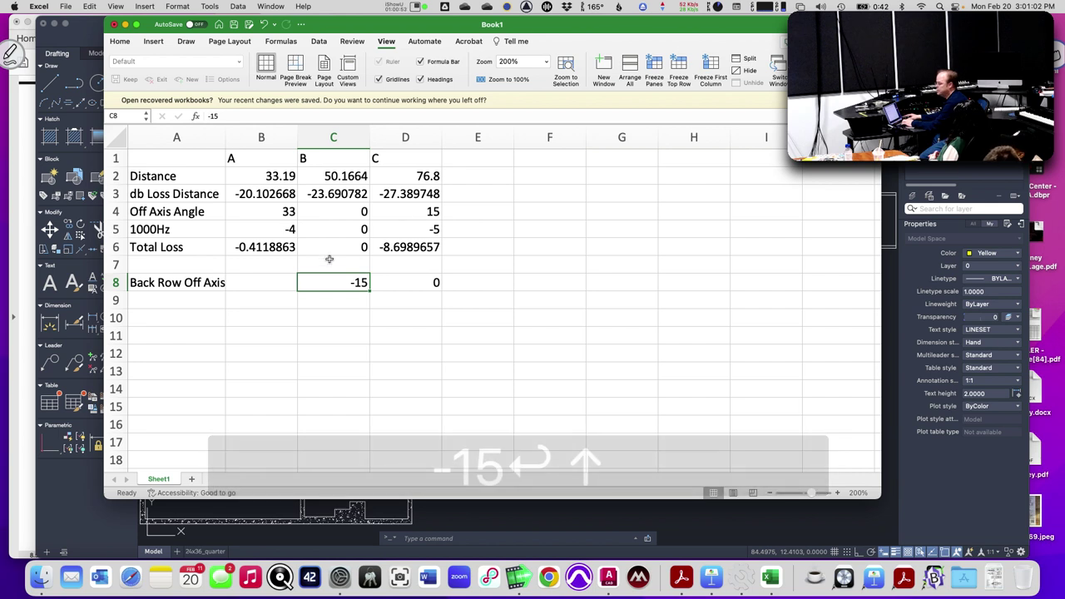
Switch to AutoCAD and measure the angle between the speaker's lines to positions C and A.
{"action": "left_click", "coordinate": [266, 284]}
{"action": "key", "text": "super+Tab"}
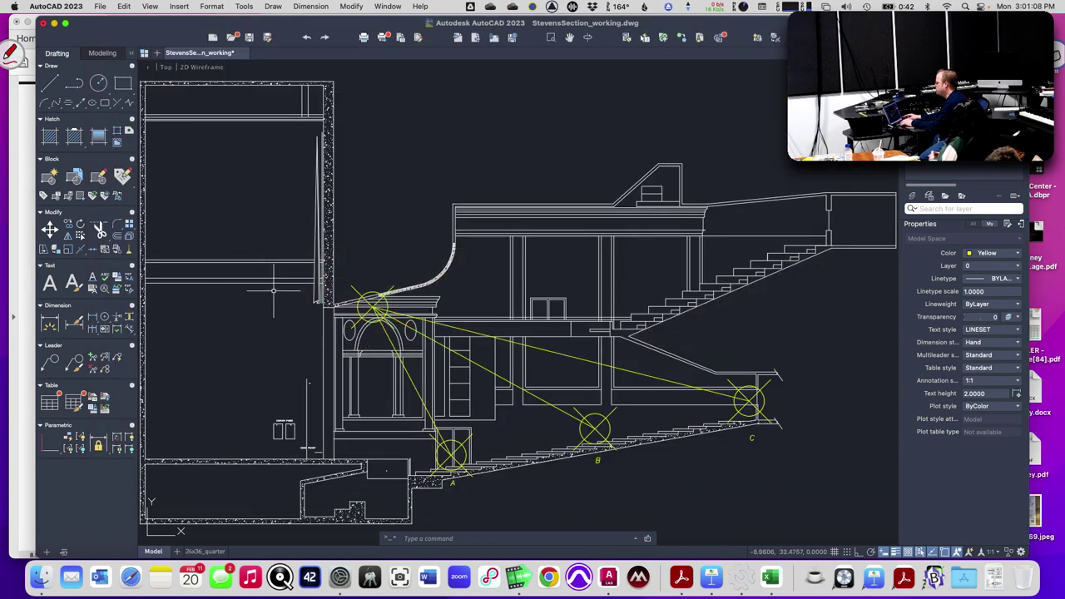
{"action": "type", "text": "a"}
{"action": "key", "text": "Return"}
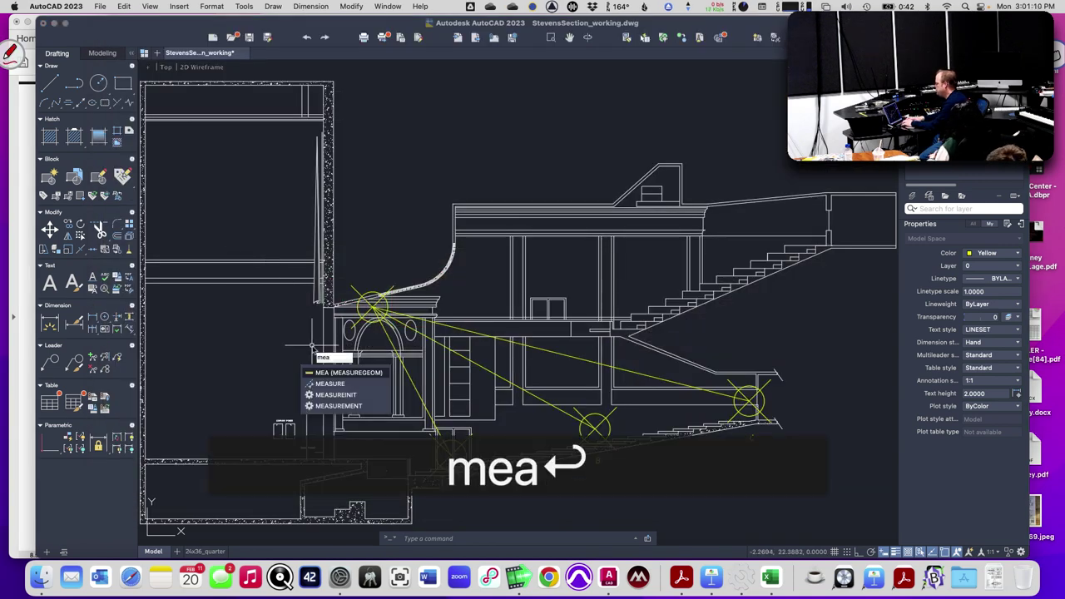
{"action": "type", "text": "a"}
{"action": "key", "text": "Return"}
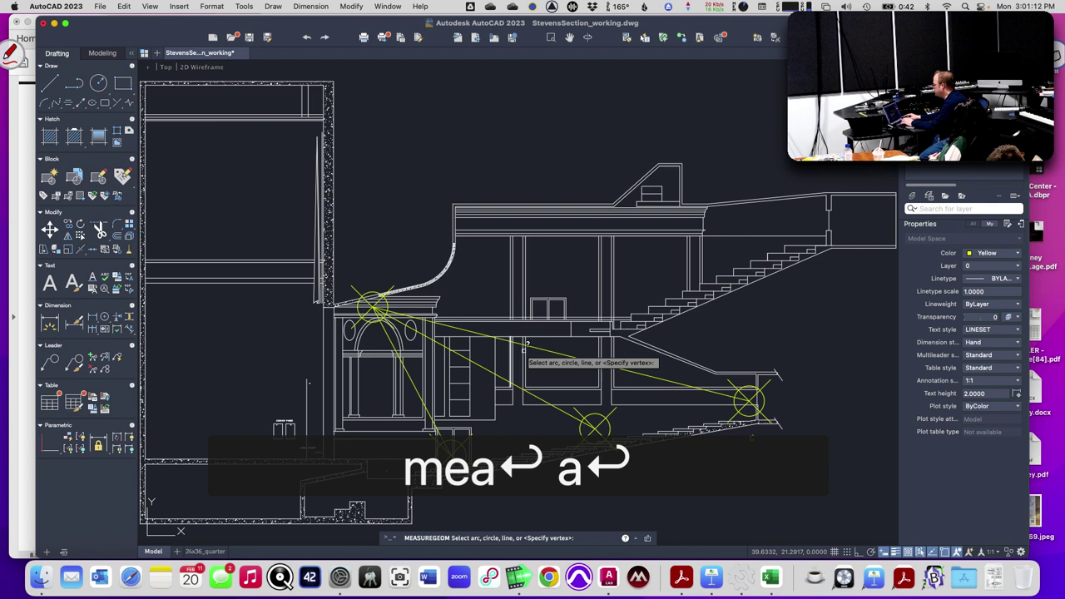
{"action": "left_click", "coordinate": [546, 350]}
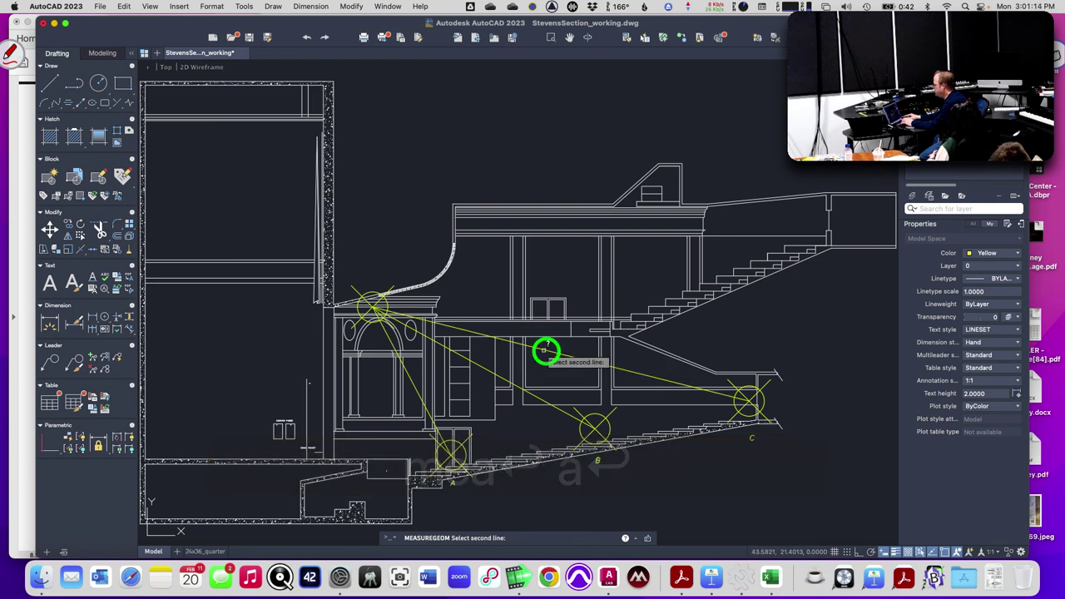
{"action": "left_click", "coordinate": [416, 377]}
Return to Excel and enter -48 as position A's back-row off-axis angle in B8.
{"action": "key", "text": "super+Tab"}
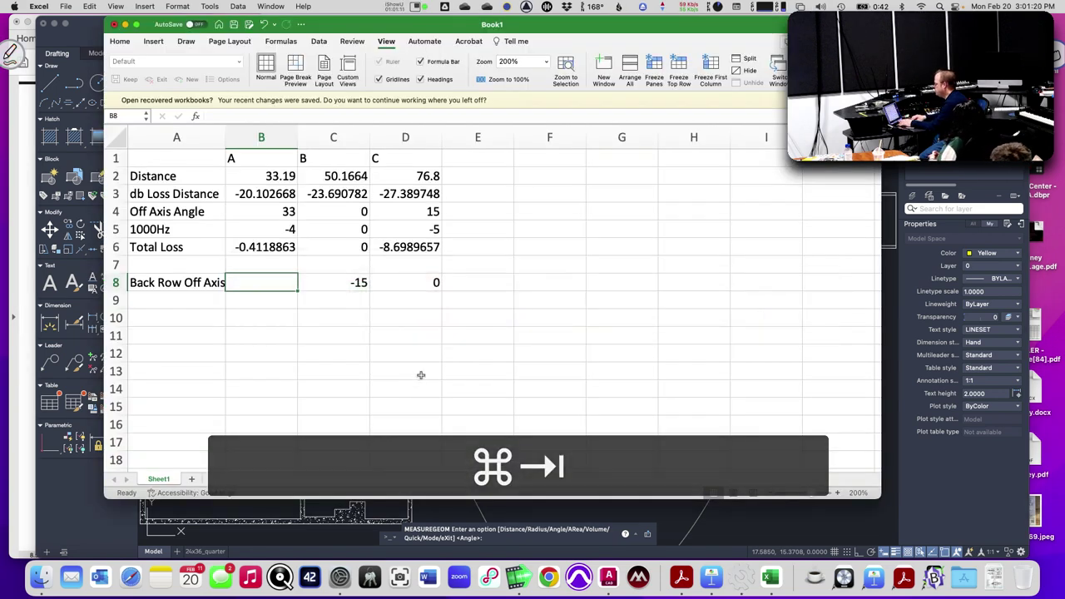
{"action": "type", "text": "-48"}
{"action": "key", "text": "Return"}
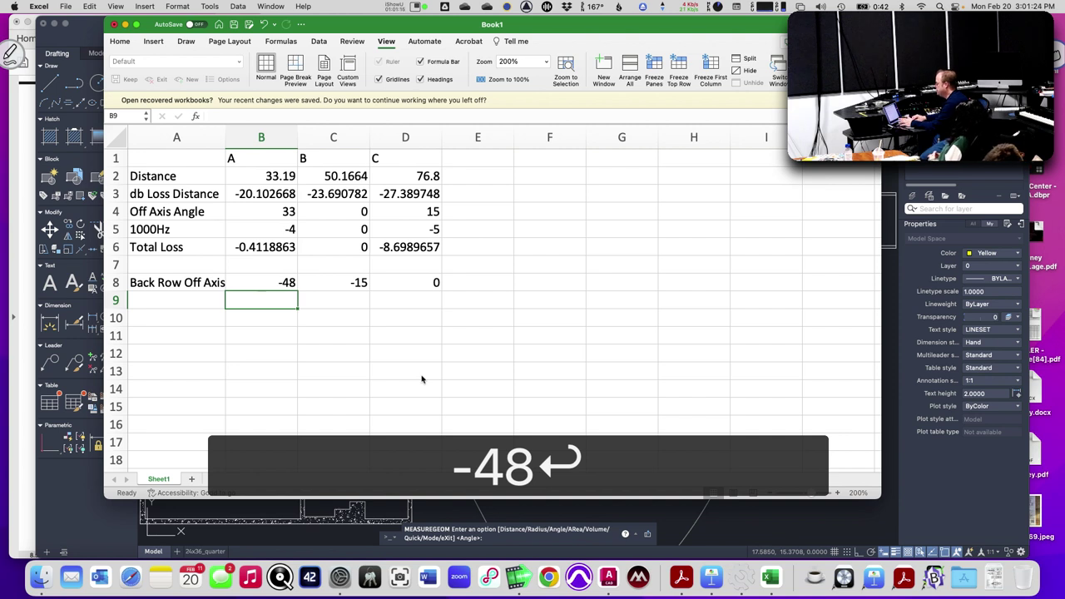
Label cell A9 "1000Hz" and enter 0 as position C's loss in D9.
{"action": "key", "text": "Left"}
{"action": "type", "text": "1000Hz"}
{"action": "key", "text": "Tab"}
{"action": "key", "text": "Tab"}
{"action": "key", "text": "Tab"}
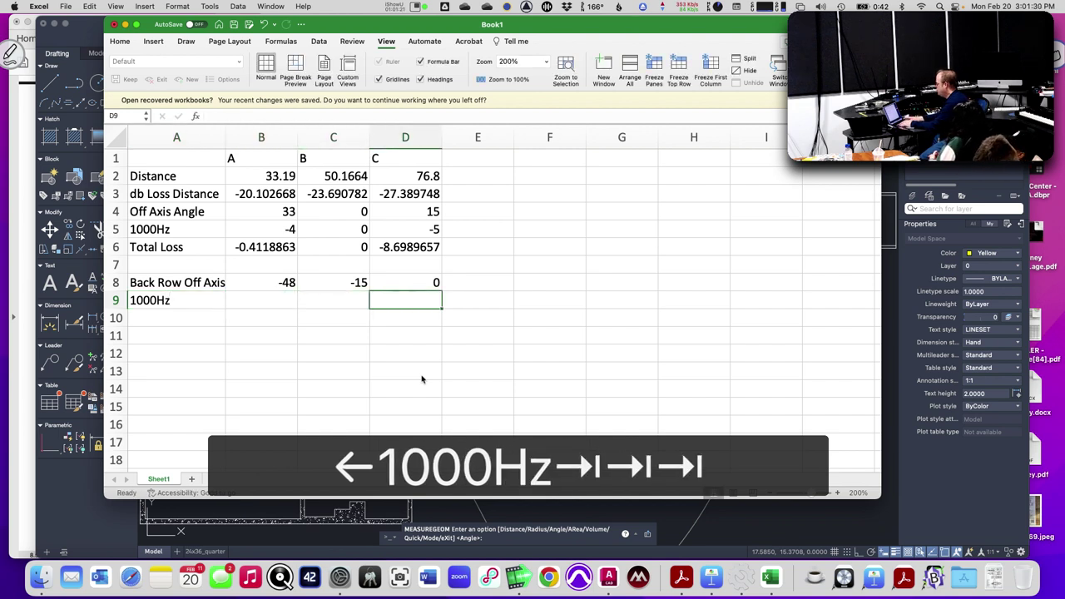
{"action": "type", "text": "0"}
{"action": "key", "text": "Left"}
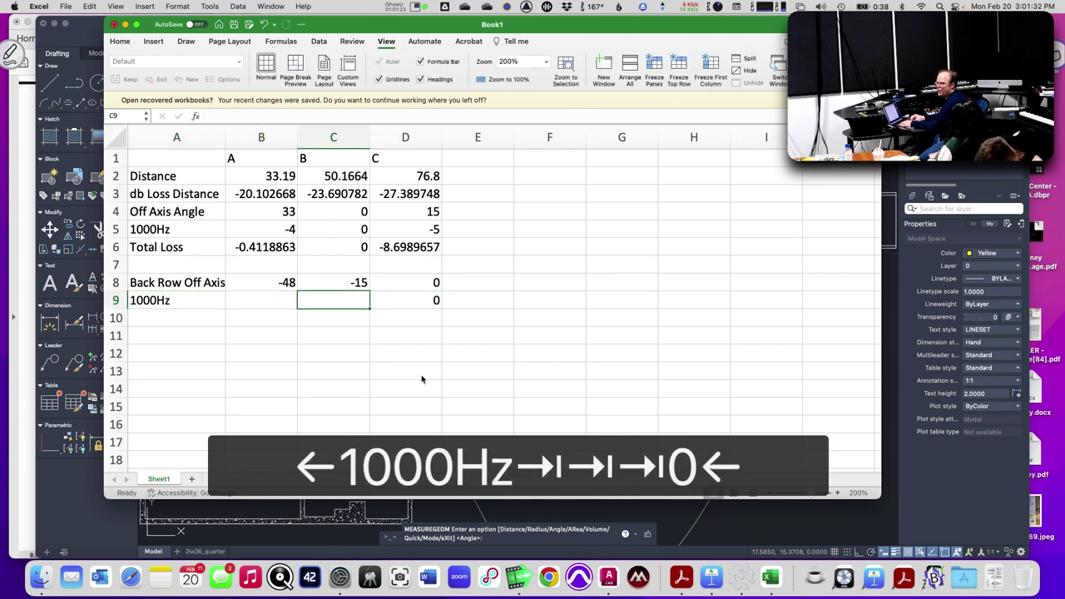
{"action": "key", "text": "Right"}
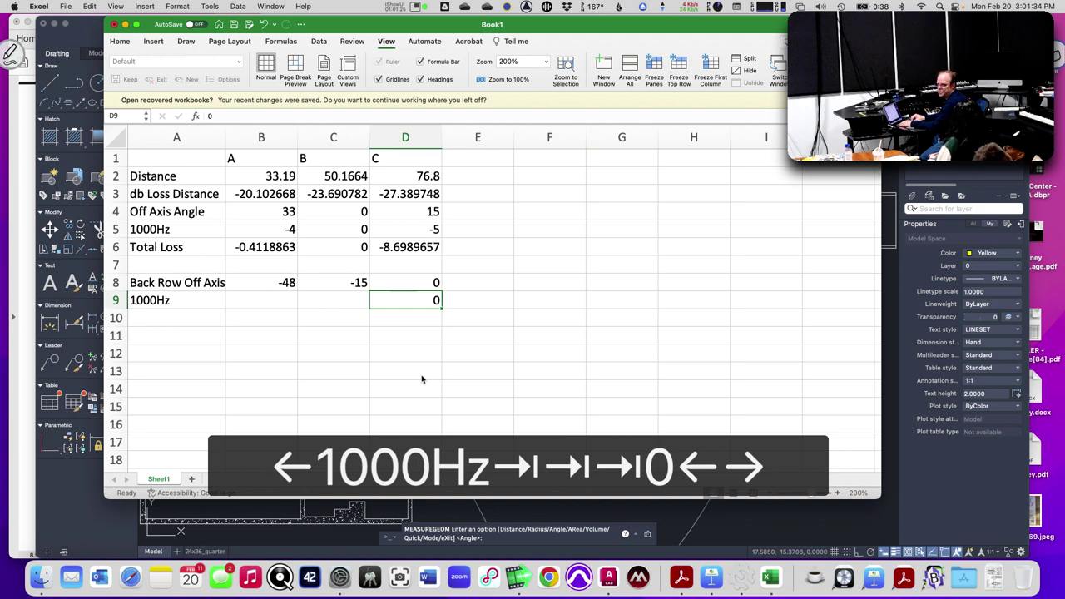
{"action": "key", "text": "Left"}
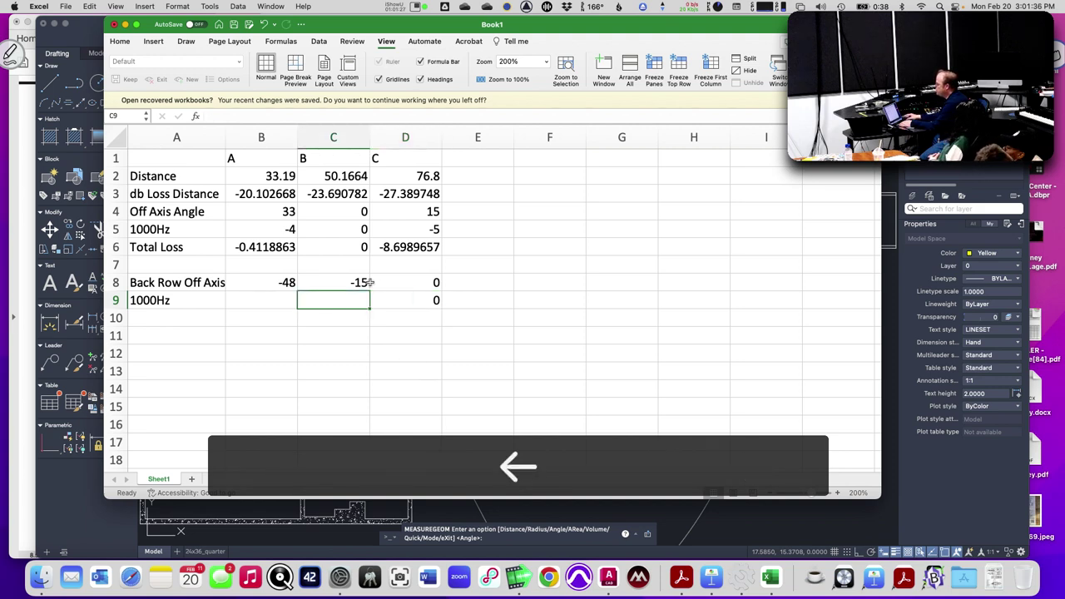
Check the vertical polar plot in Acrobat, then return to Excel and enter -1 as position B's back-row 1000 Hz loss in C9.
{"action": "key", "text": "super+Tab"}
{"action": "key", "text": "super+Tab"}
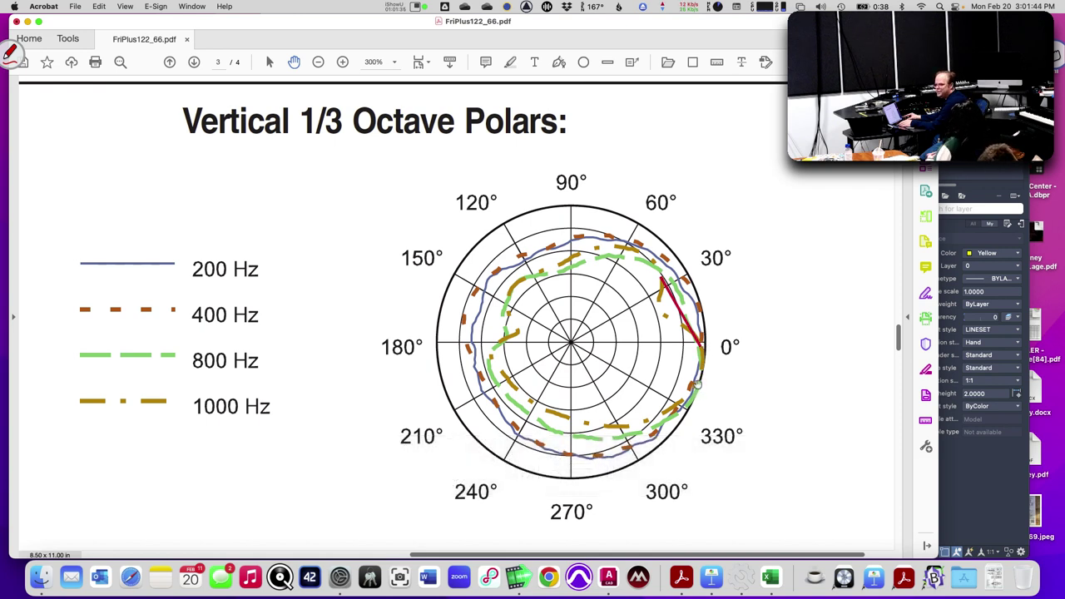
{"action": "key", "text": "super+Tab"}
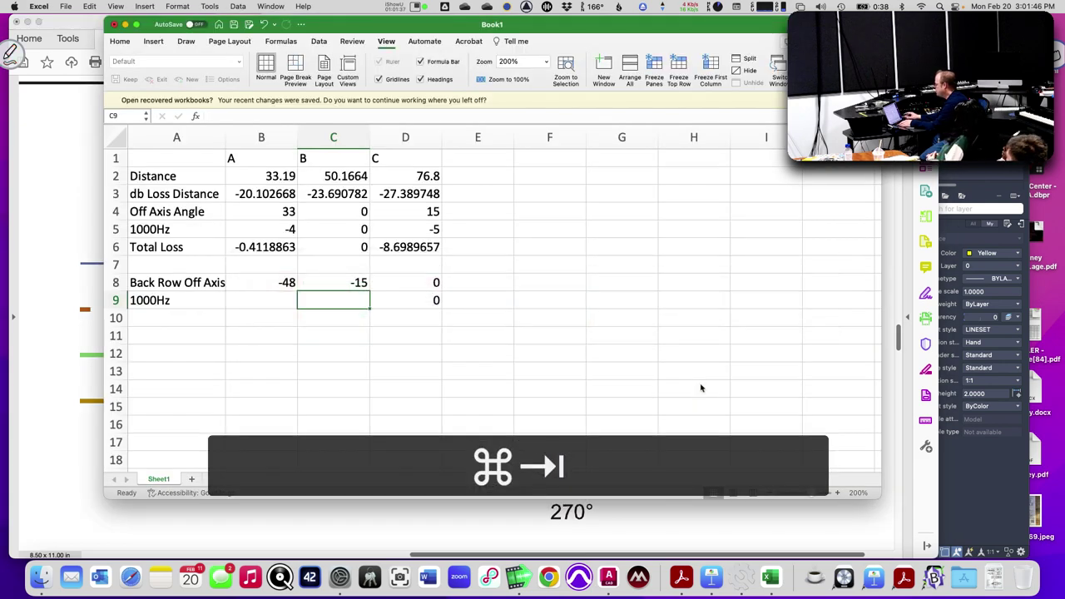
{"action": "type", "text": "-1"}
{"action": "key", "text": "Return"}
{"action": "key", "text": "Up"}
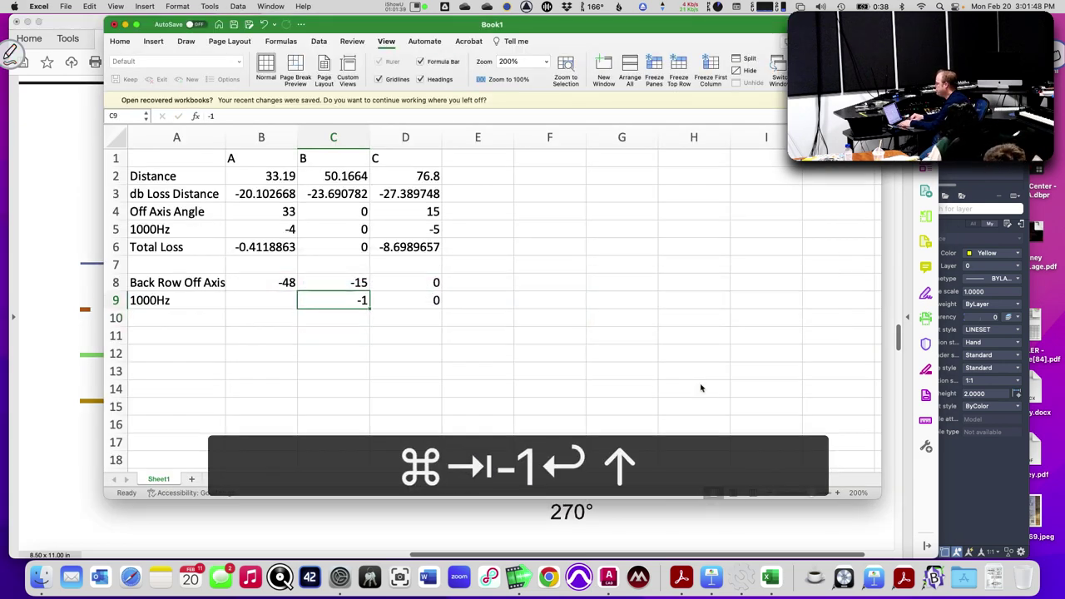
Select B9 for position A's back-row loss and examine the 1000 Hz curve at 48° off axis on the Acrobat polar plot.
{"action": "key", "text": "Left"}
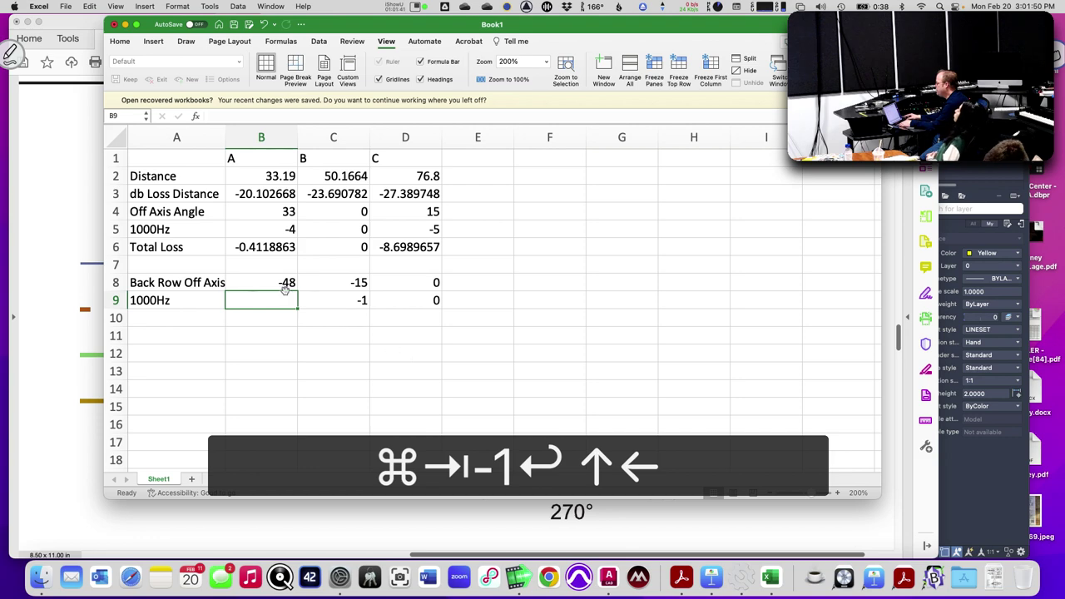
{"action": "key", "text": "super+Tab"}
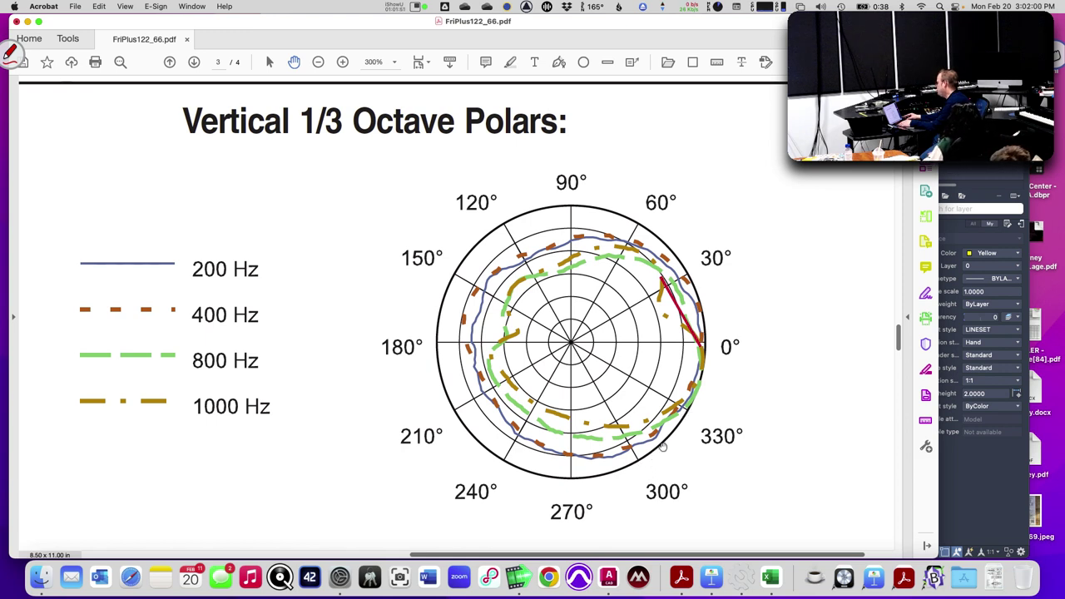
{"action": "scroll", "coordinate": [672, 437], "scroll_direction": "up", "scroll_amount": 1}
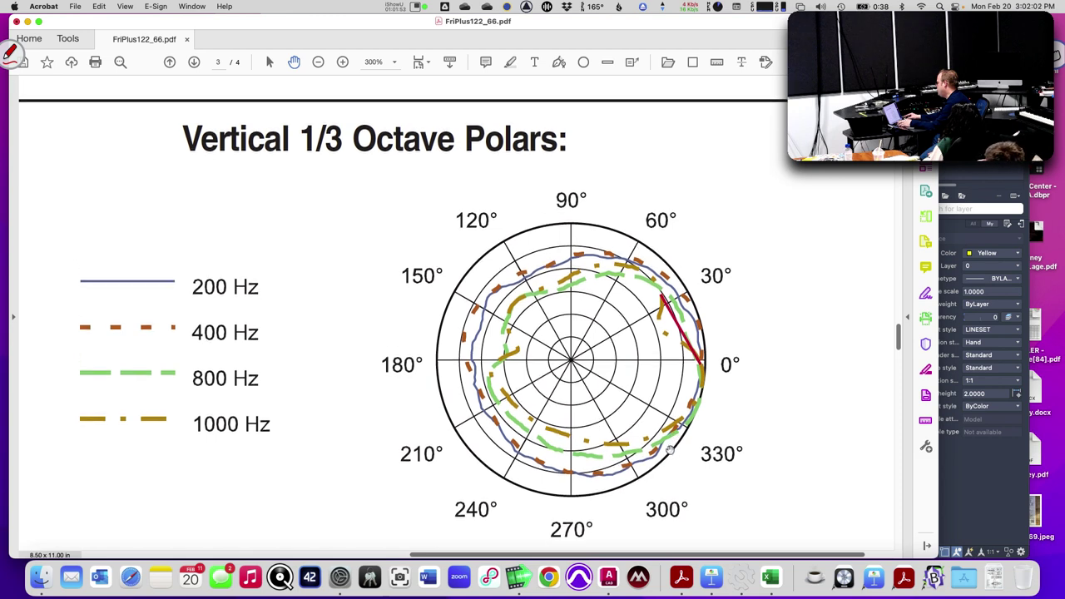
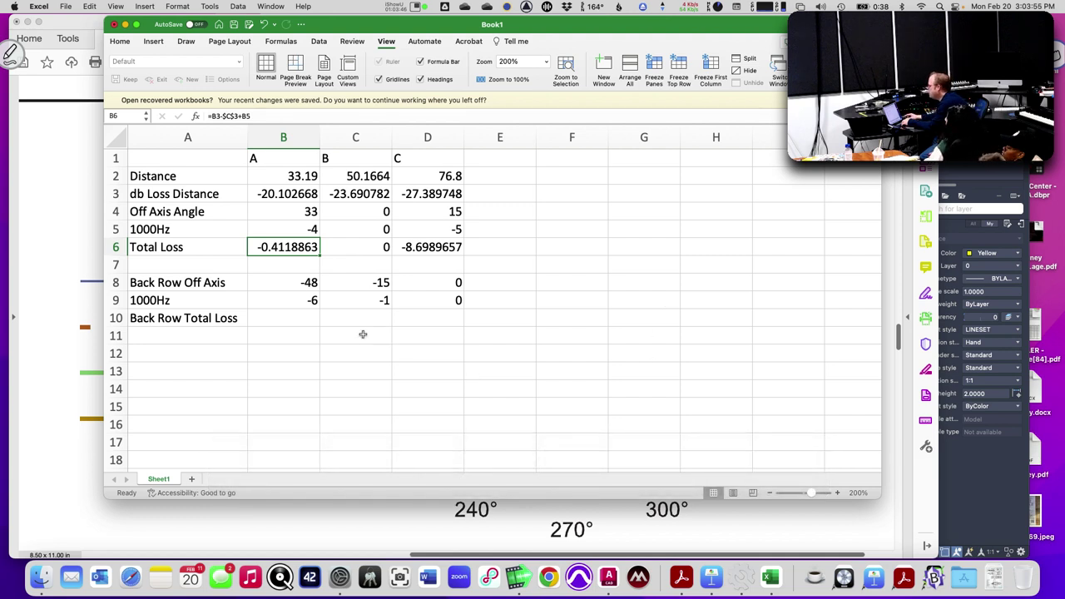
Enter the formula =B3-C3 in B10 for position A's back-row total loss.
{"action": "left_click", "coordinate": [297, 318]}
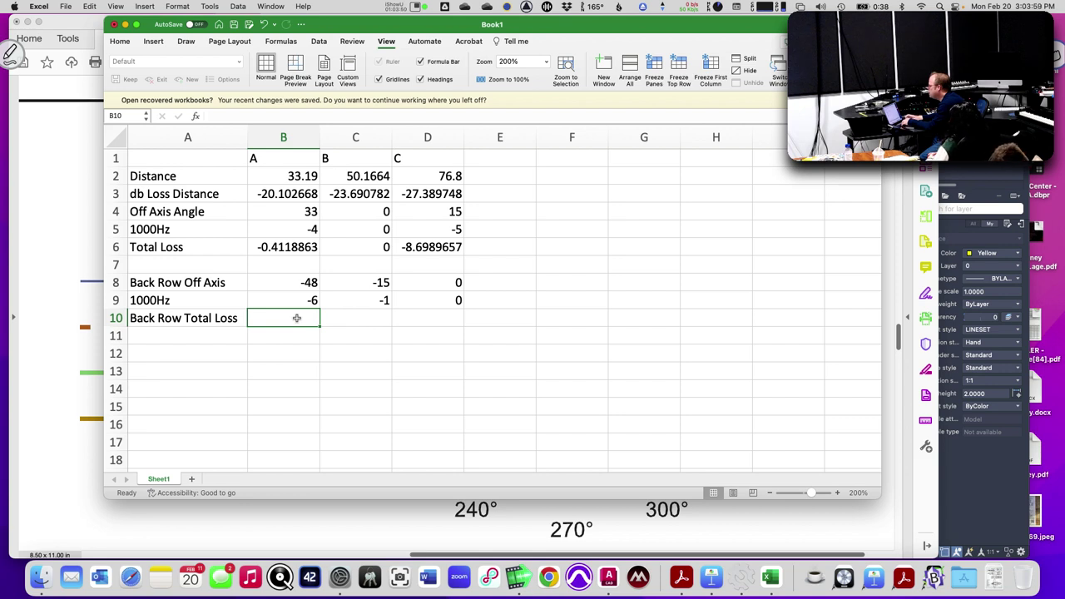
{"action": "type", "text": "="}
{"action": "left_click", "coordinate": [280, 195]}
{"action": "type", "text": "-"}
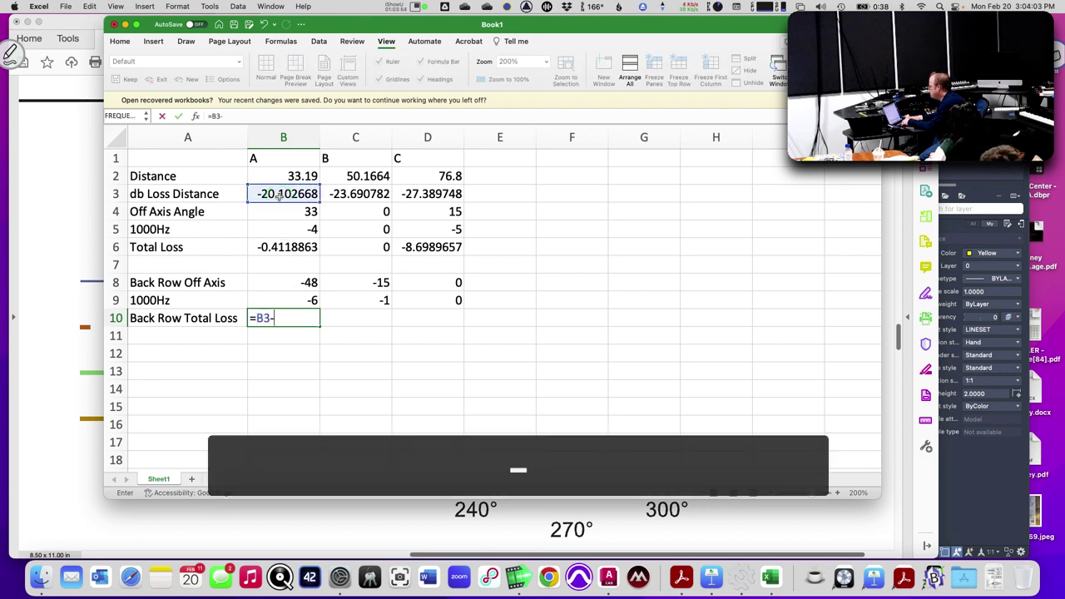
{"action": "left_click", "coordinate": [355, 195]}
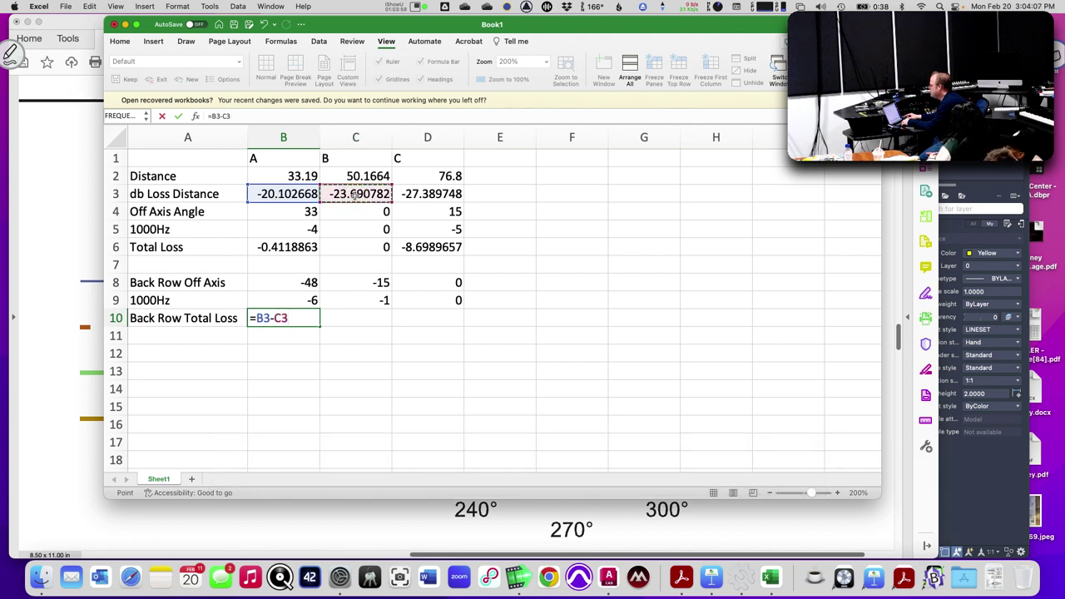
{"action": "key", "text": "Return"}
{"action": "key", "text": "Up"}
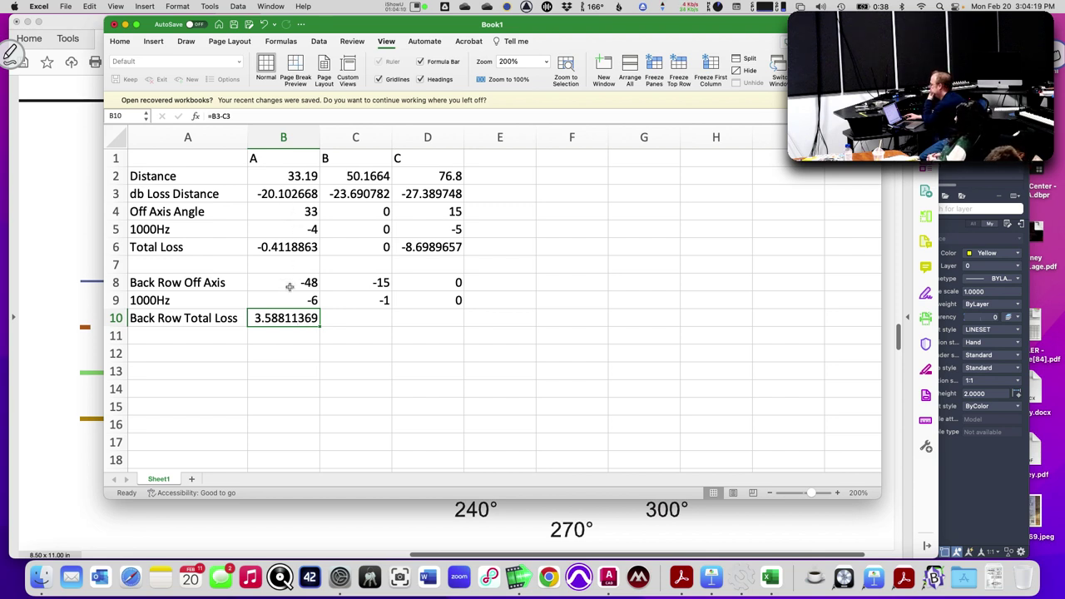
Change the subtracted reference in B10 to position C's distance loss, making the formula =B3-D3.
{"action": "left_click", "coordinate": [283, 318]}
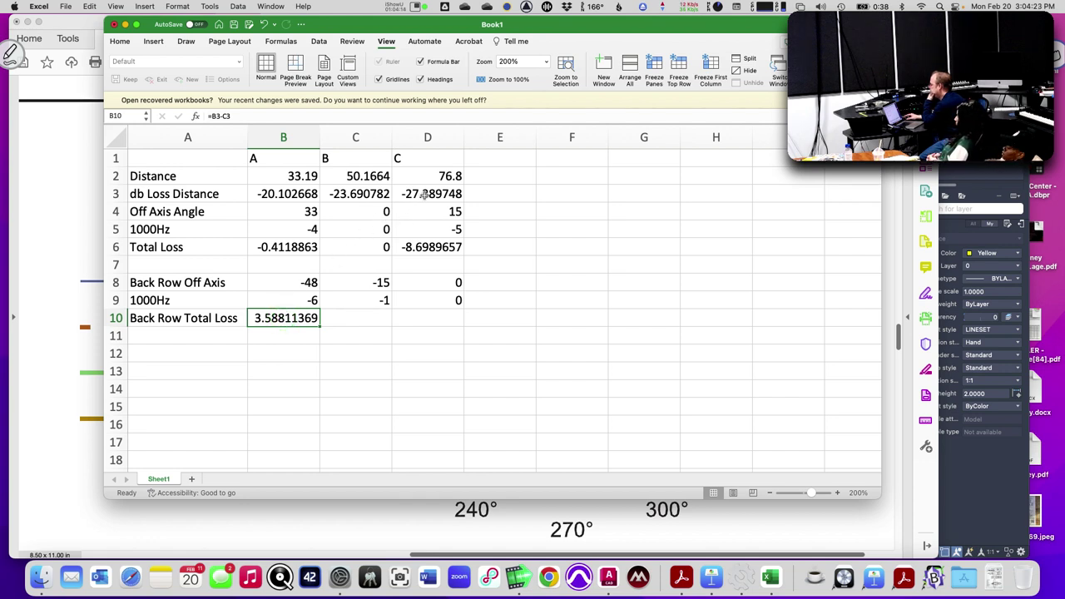
{"action": "left_click", "coordinate": [226, 117]}
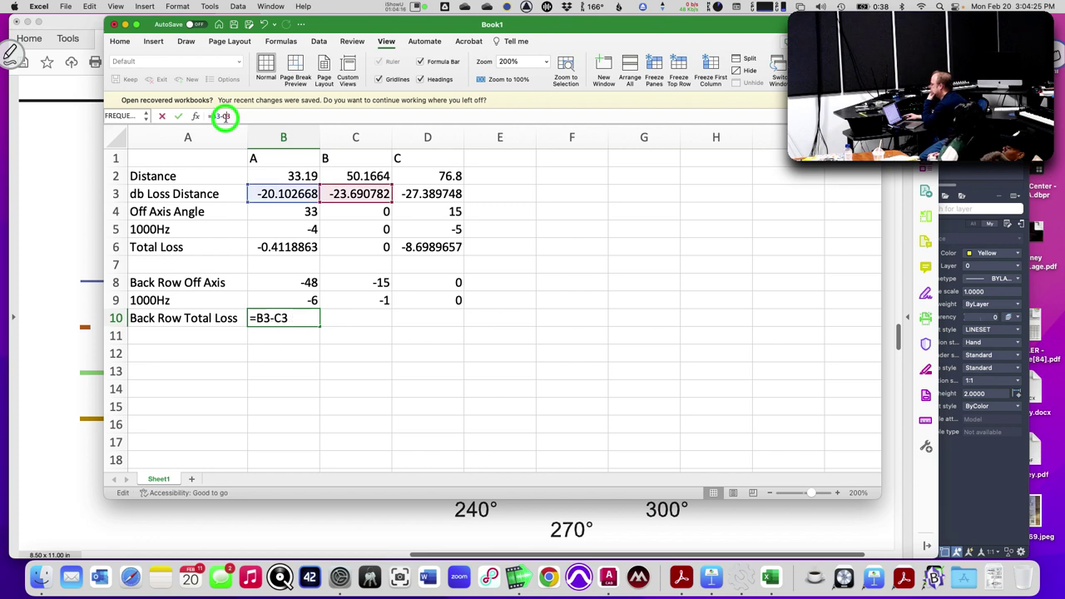
{"action": "key", "text": "BackSpace"}
{"action": "type", "text": "D"}
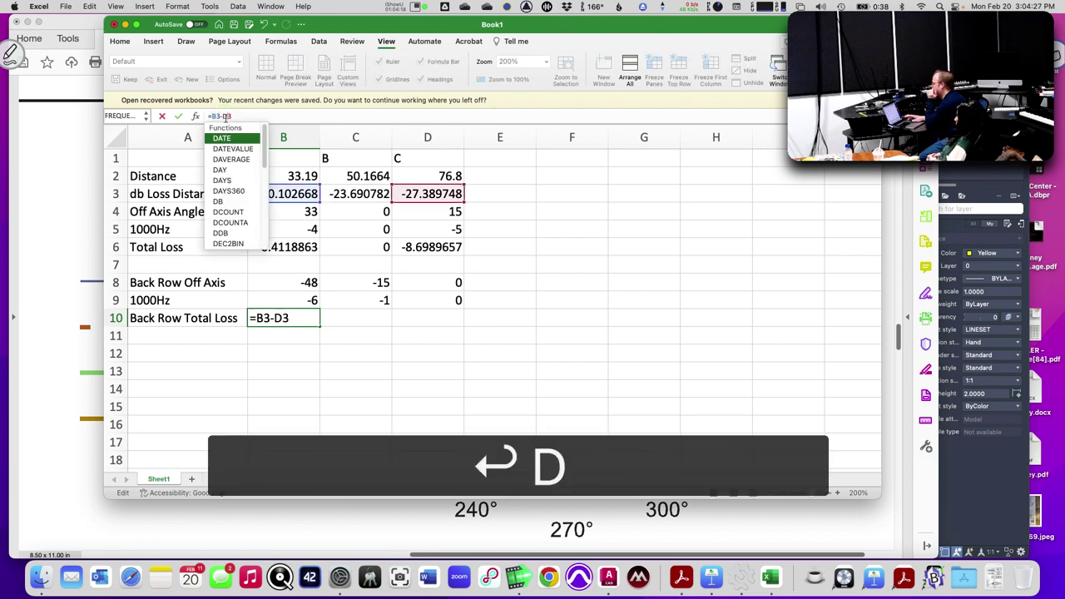
{"action": "key", "text": "Return"}
{"action": "key", "text": "Up"}
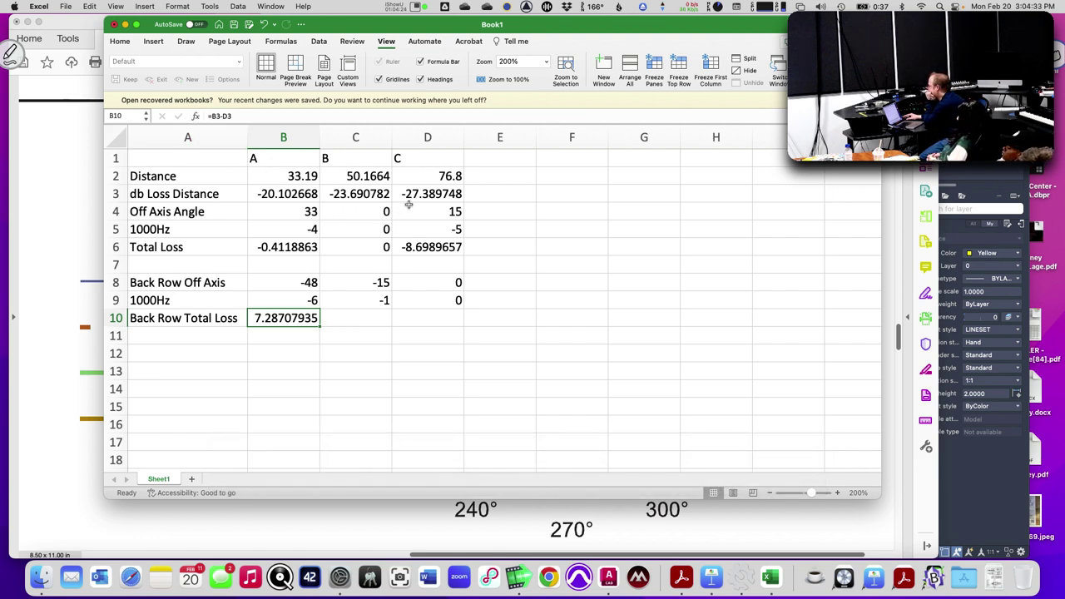
Check the Total Loss formula in B6 and add position A's back-row 1000 Hz loss to B10, making it =B3-D3+B9.
{"action": "left_click", "coordinate": [284, 247]}
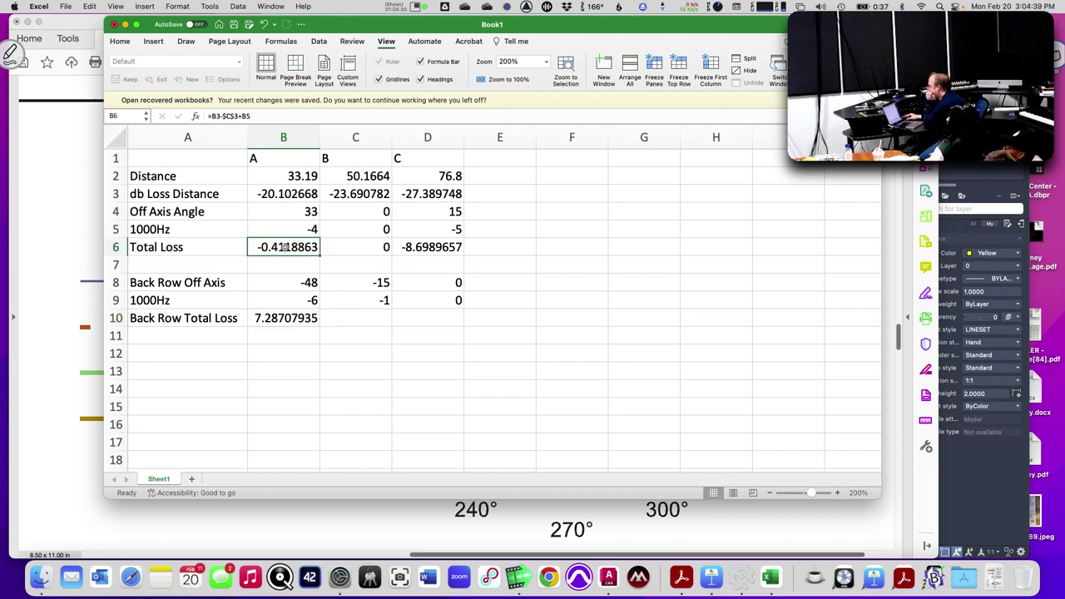
{"action": "left_click", "coordinate": [295, 324]}
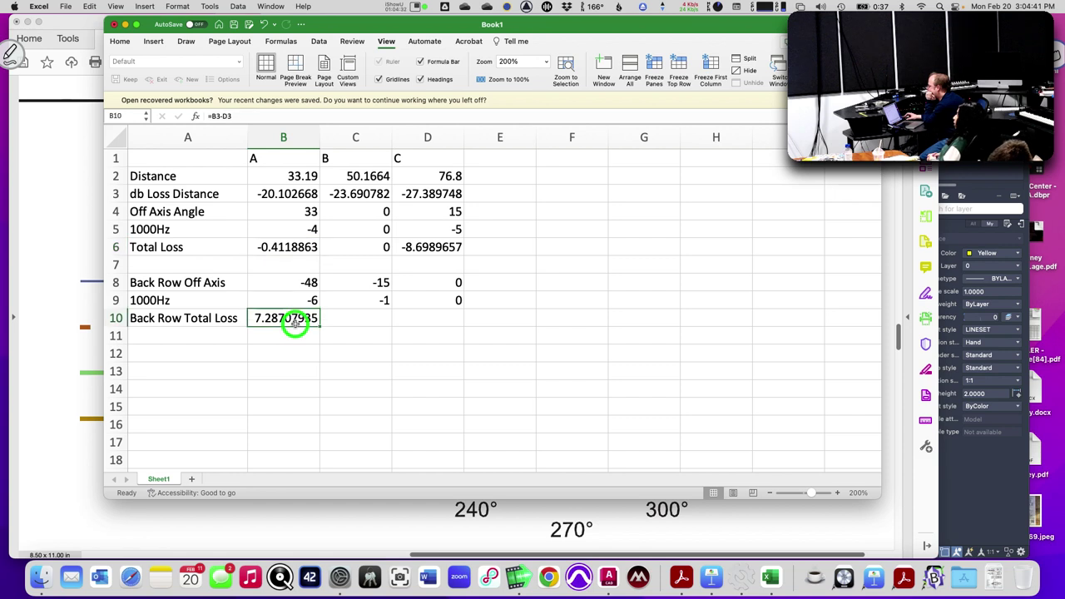
{"action": "left_click", "coordinate": [264, 116]}
{"action": "type", "text": "+"}
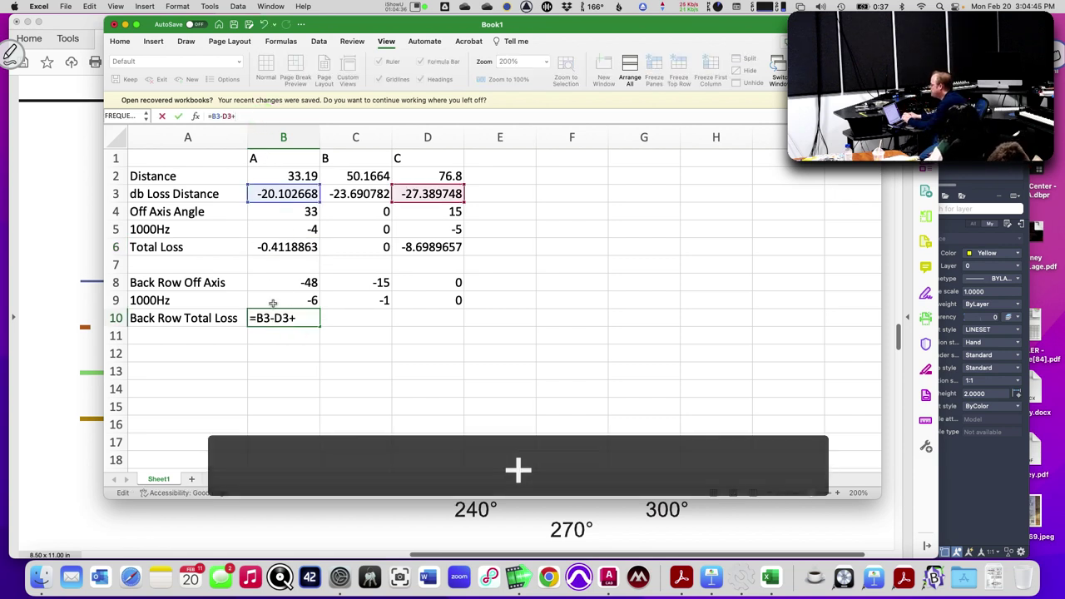
{"action": "left_click", "coordinate": [277, 302]}
{"action": "key", "text": "Return"}
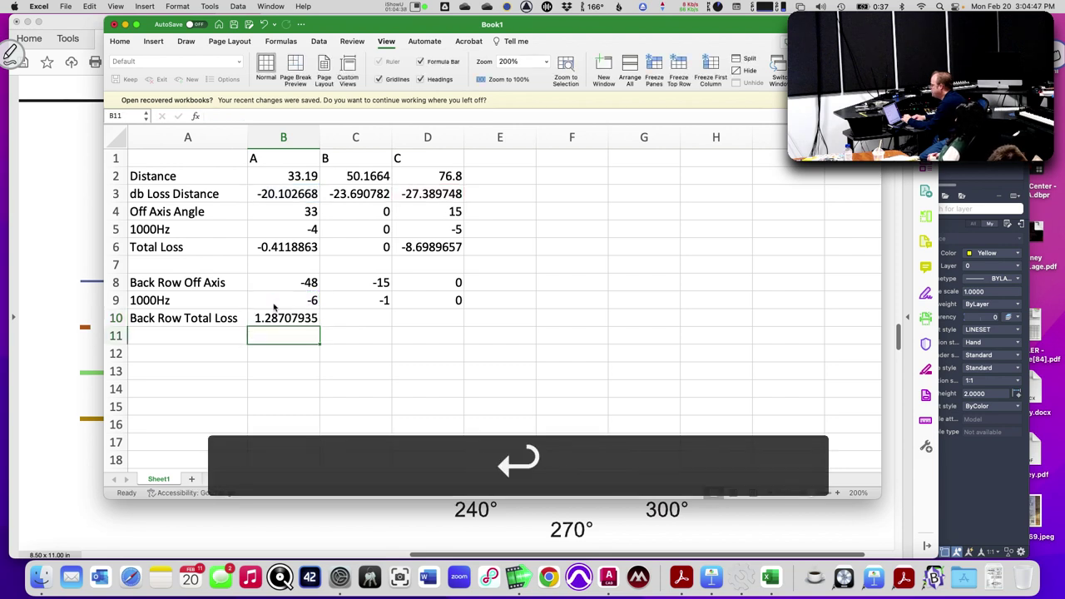
{"action": "key", "text": "Up"}
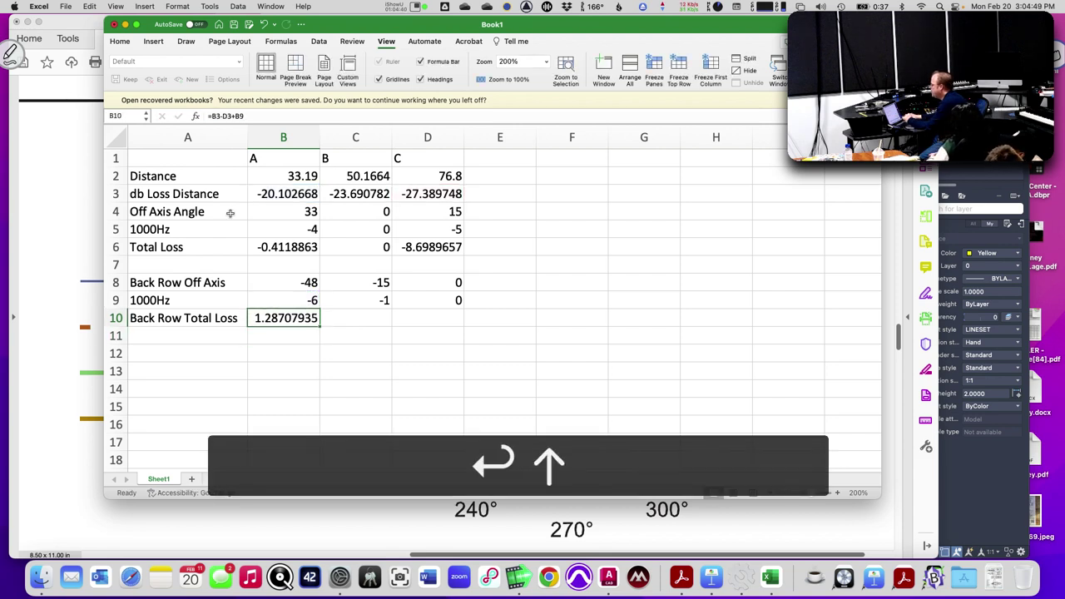
Make the D3 reference in B10 absolute so the formula reads =B3-$D$3+B9.
{"action": "left_click", "coordinate": [222, 116]}
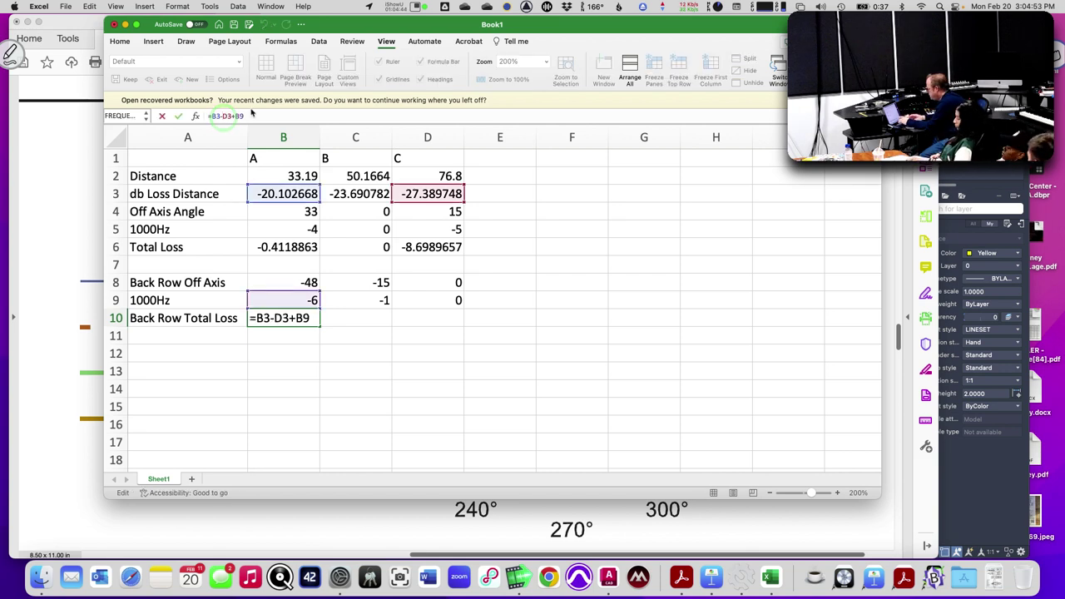
{"action": "type", "text": "$"}
{"action": "key", "text": "Right"}
{"action": "type", "text": "$"}
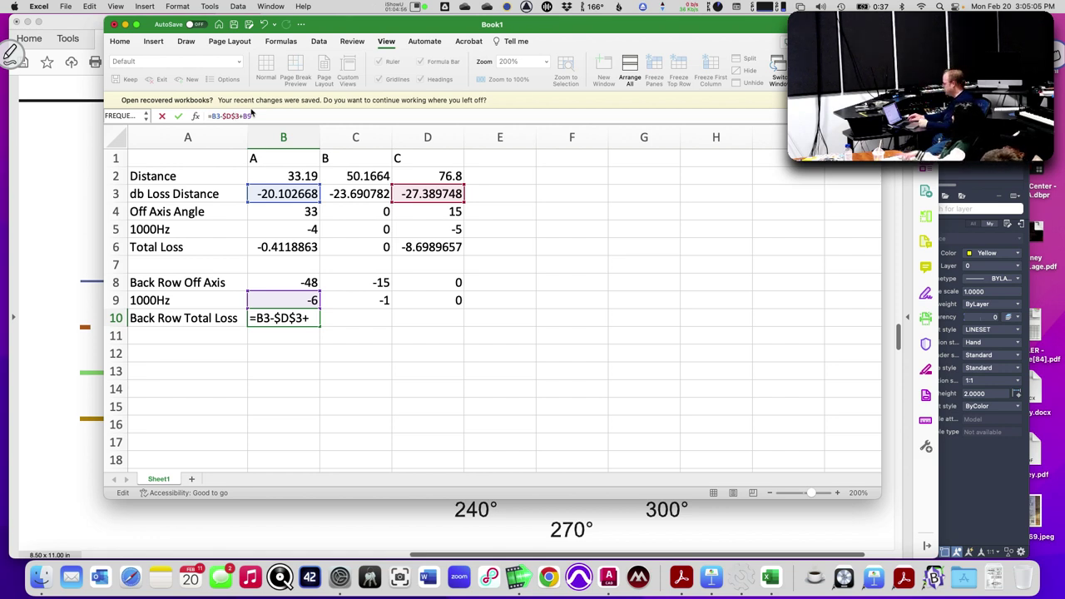
{"action": "key", "text": "Return"}
Copy the back-row total loss formula from B10 to position B's cell C10.
{"action": "left_click", "coordinate": [275, 319]}
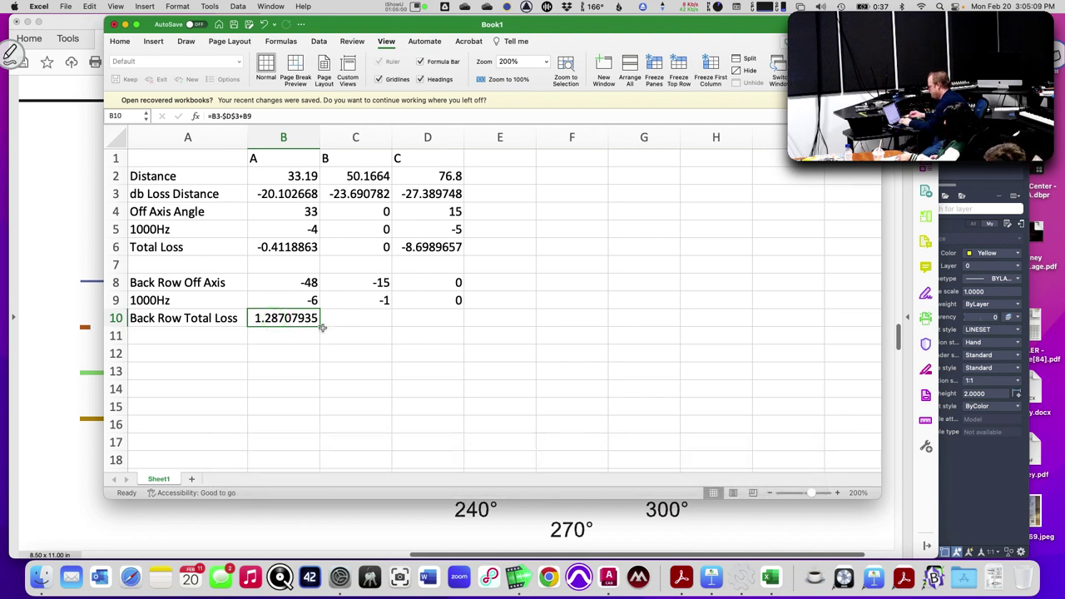
{"action": "key", "text": "super+c"}
{"action": "key", "text": "Right"}
{"action": "key", "text": "super+v"}
{"action": "key", "text": "Return"}
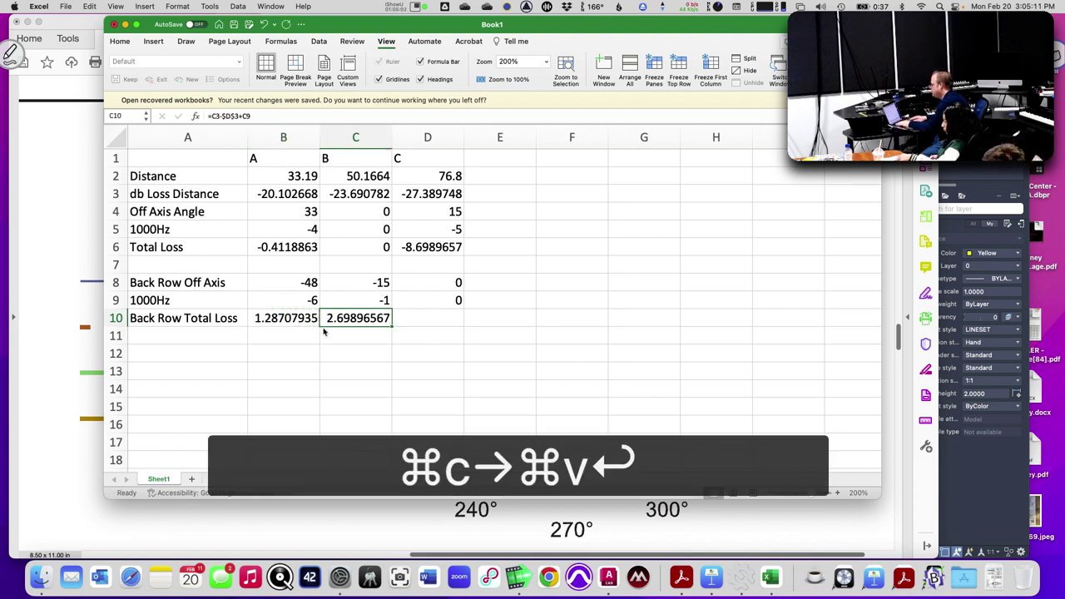
Inspect the back-row total loss formulas in C10 and B10 and the cells they reference.
{"action": "double_click", "coordinate": [343, 322]}
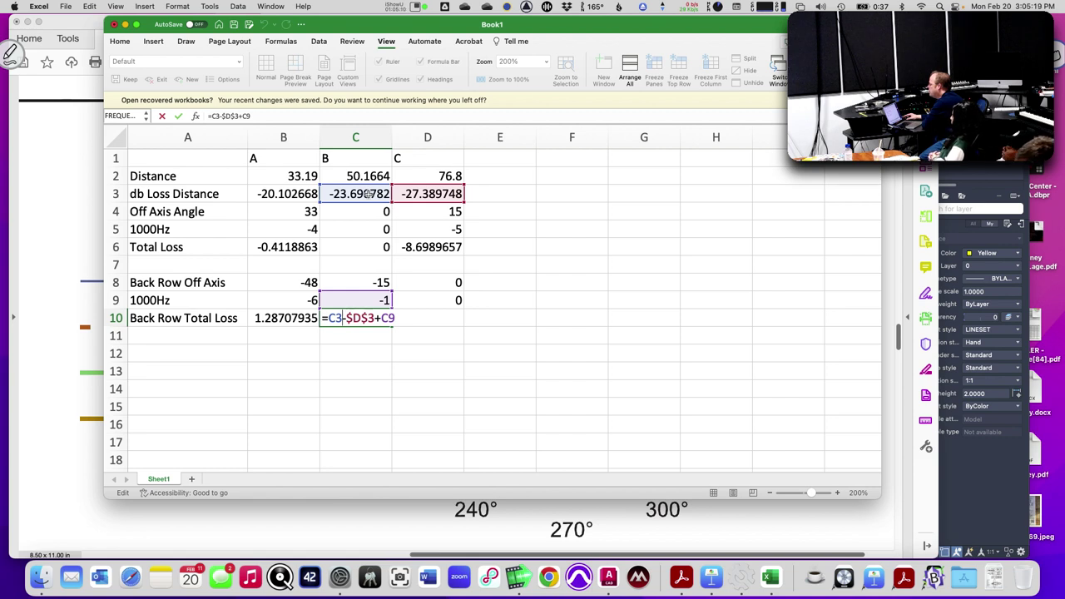
{"action": "key", "text": "Escape"}
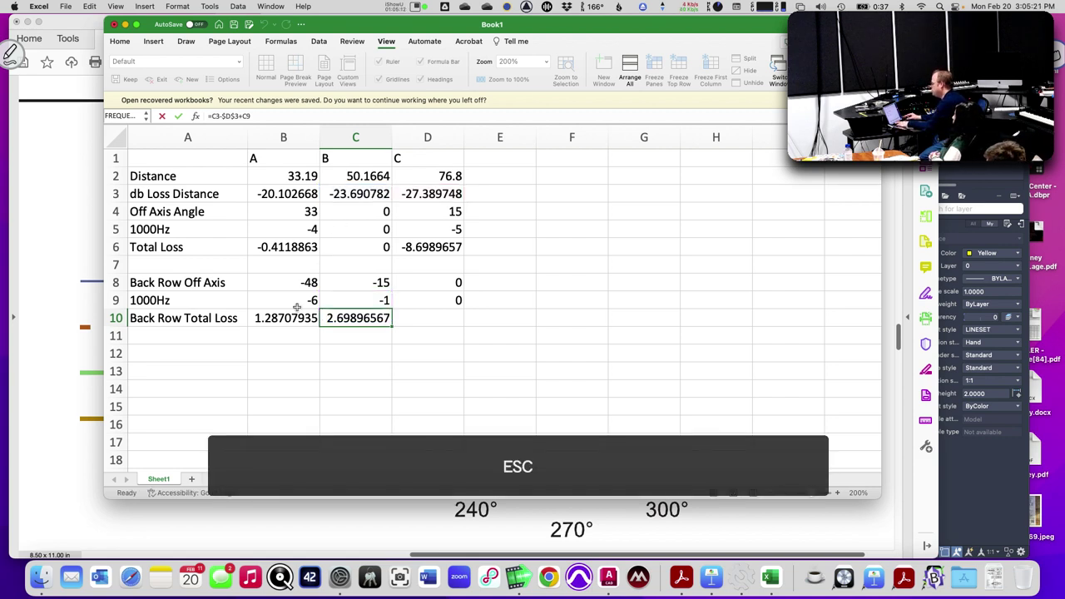
{"action": "left_click", "coordinate": [288, 317]}
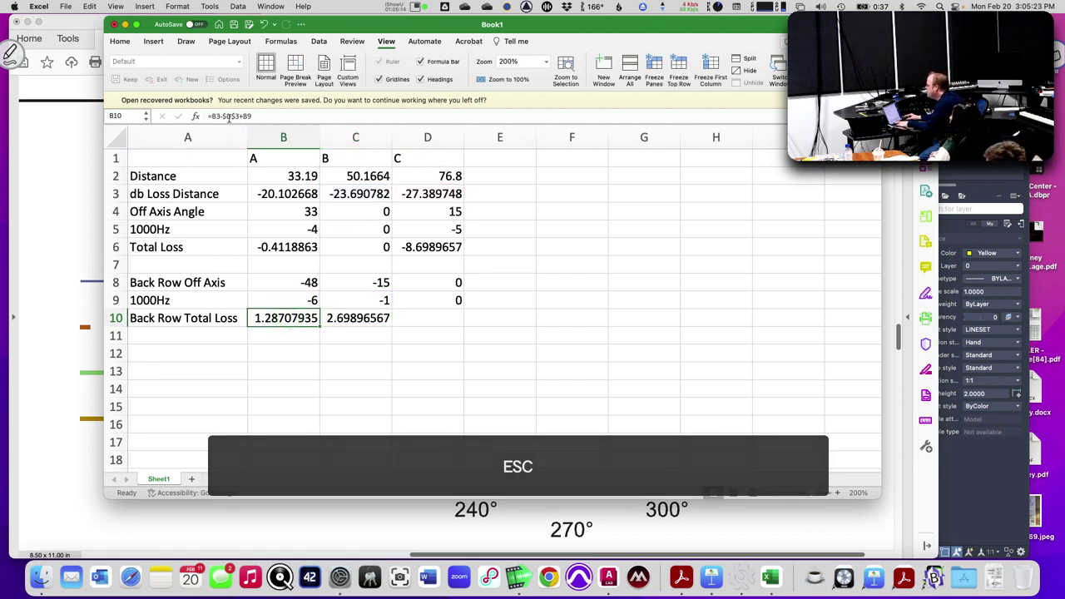
{"action": "left_click", "coordinate": [354, 319]}
{"action": "double_click", "coordinate": [354, 319]}
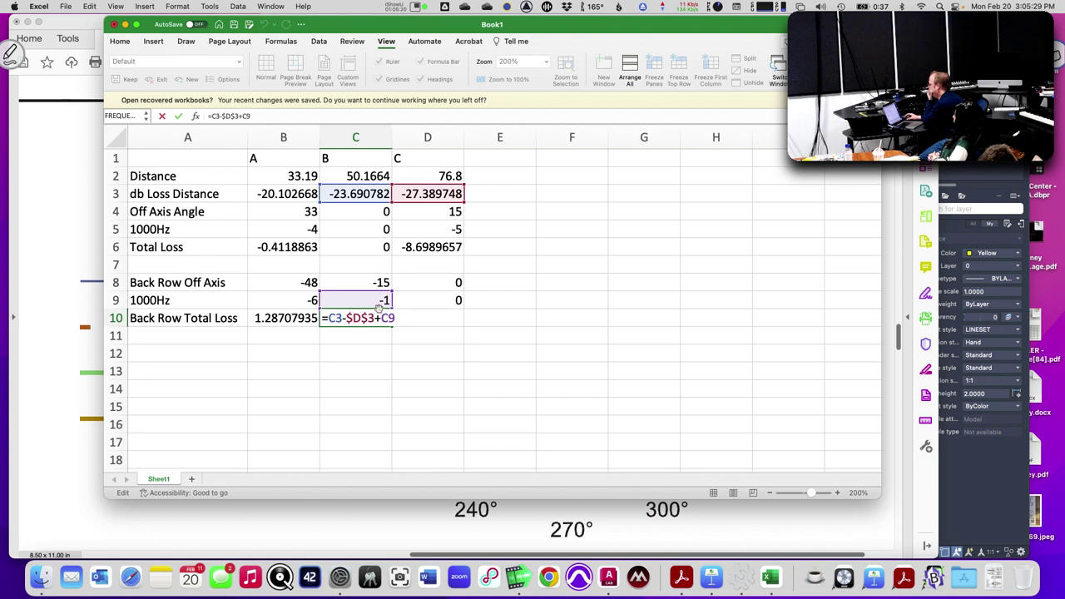
{"action": "key", "text": "Return"}
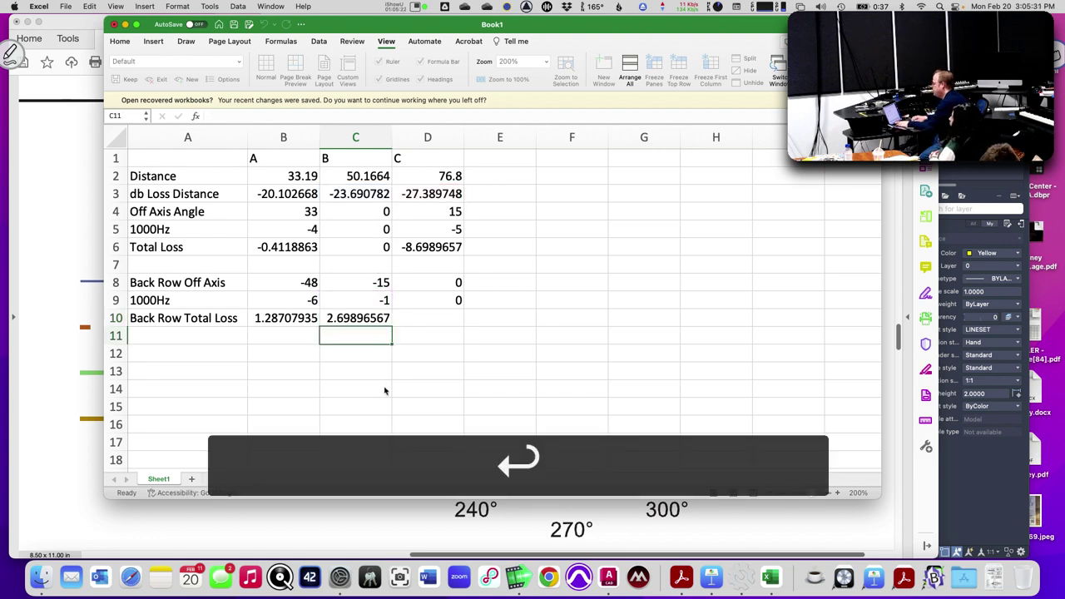
{"action": "key", "text": "Up"}
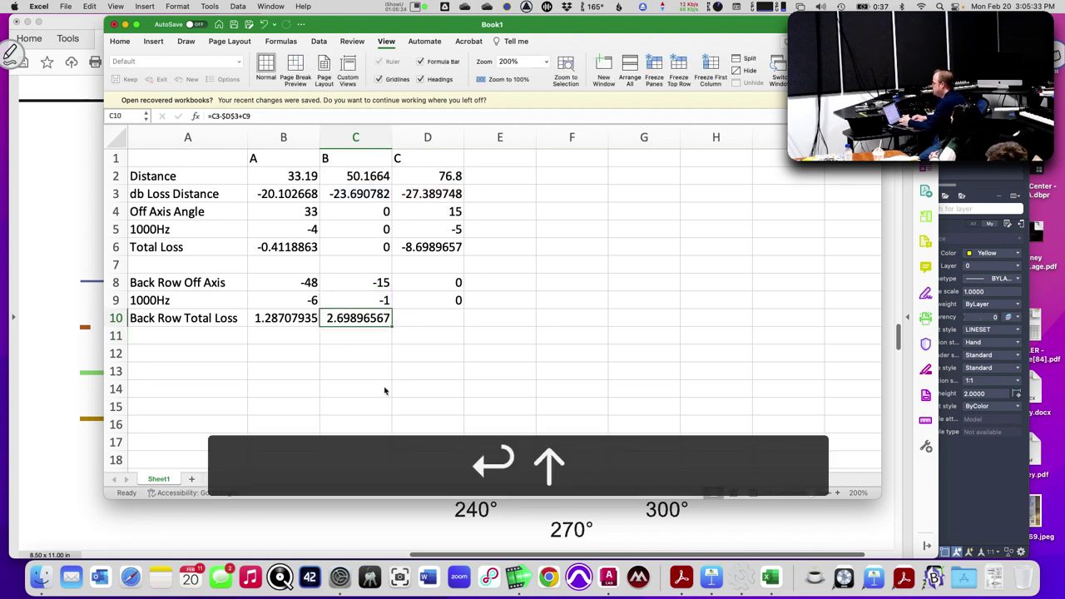
Enter 0 as position C's back-row total loss in D10.
{"action": "key", "text": "Right"}
{"action": "type", "text": "0"}
{"action": "key", "text": "Return"}
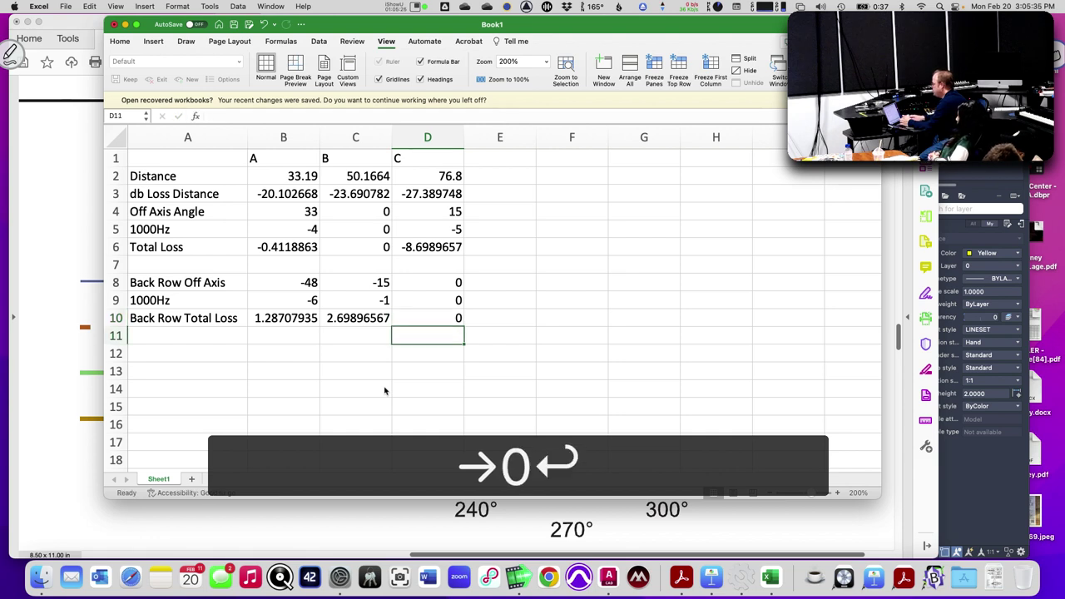
{"action": "key", "text": "Up"}
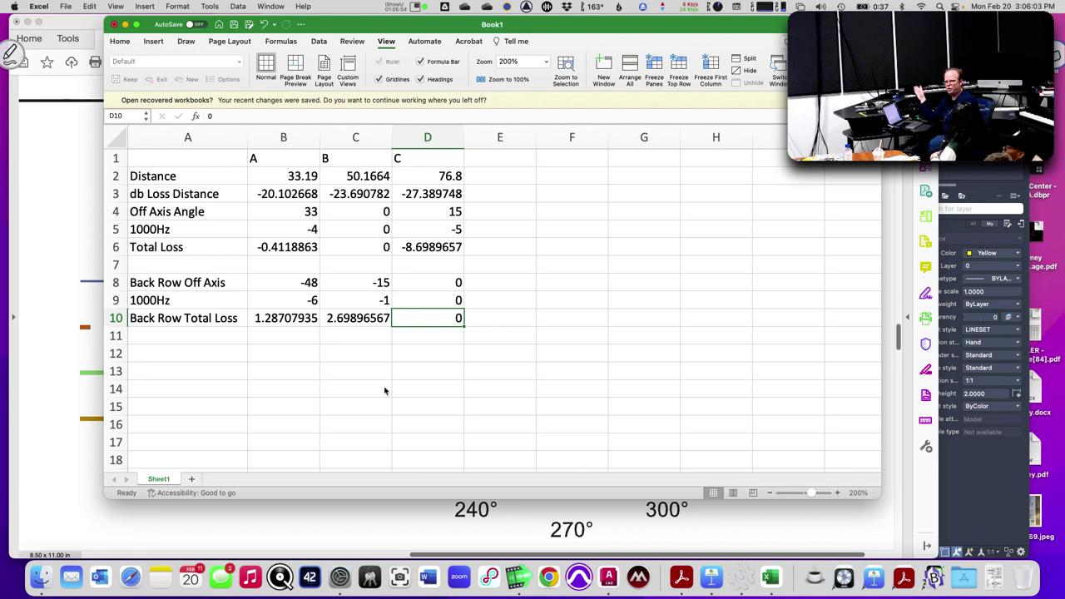
Examine the distance loss formula for position A in B3.
{"action": "key", "text": "super+Tab"}
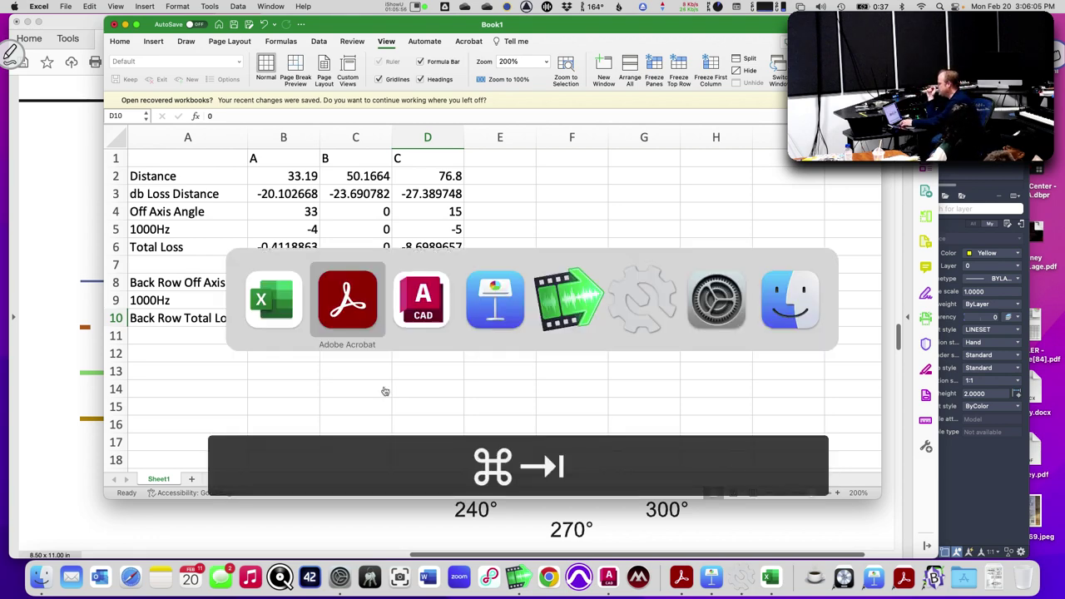
{"action": "key", "text": "super+shift+Tab"}
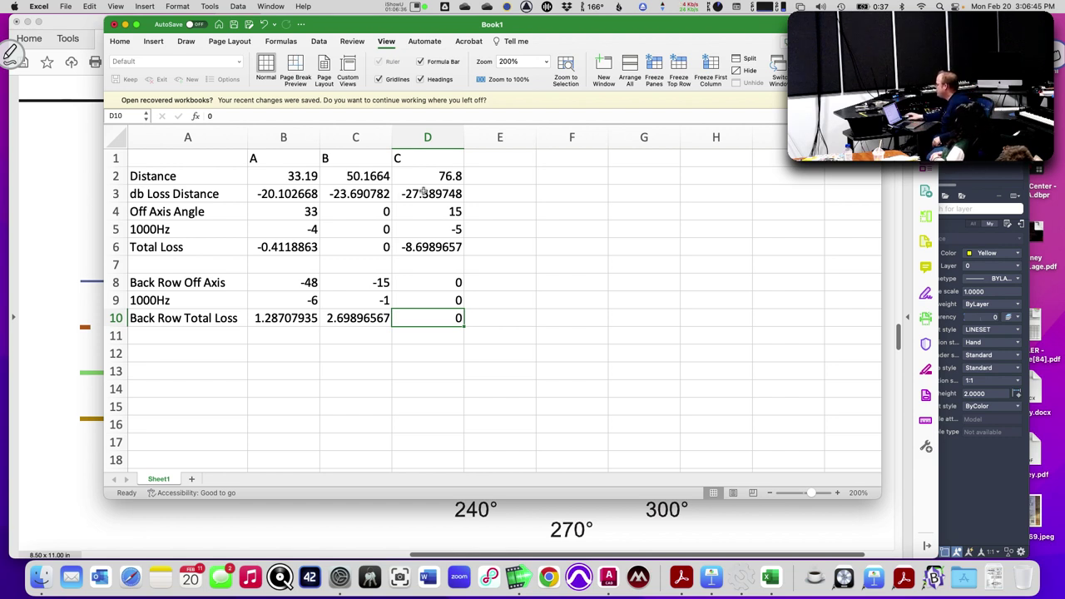
{"action": "left_click", "coordinate": [277, 192]}
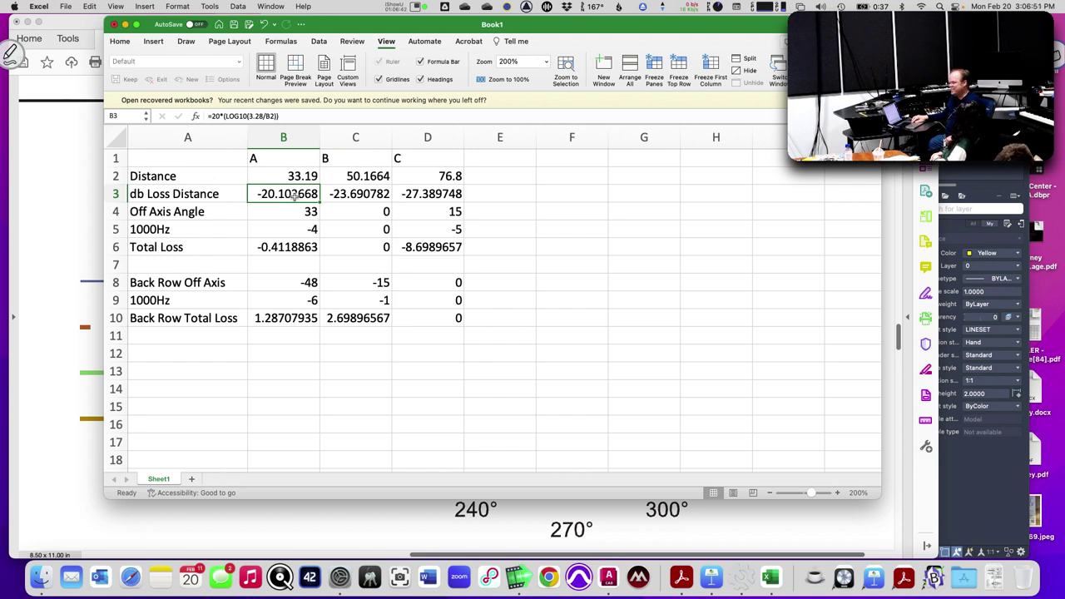
Switch to the AutoCAD section drawing and measure the angle between the speaker's lines to position C and position A.
{"action": "key", "text": "Up"}
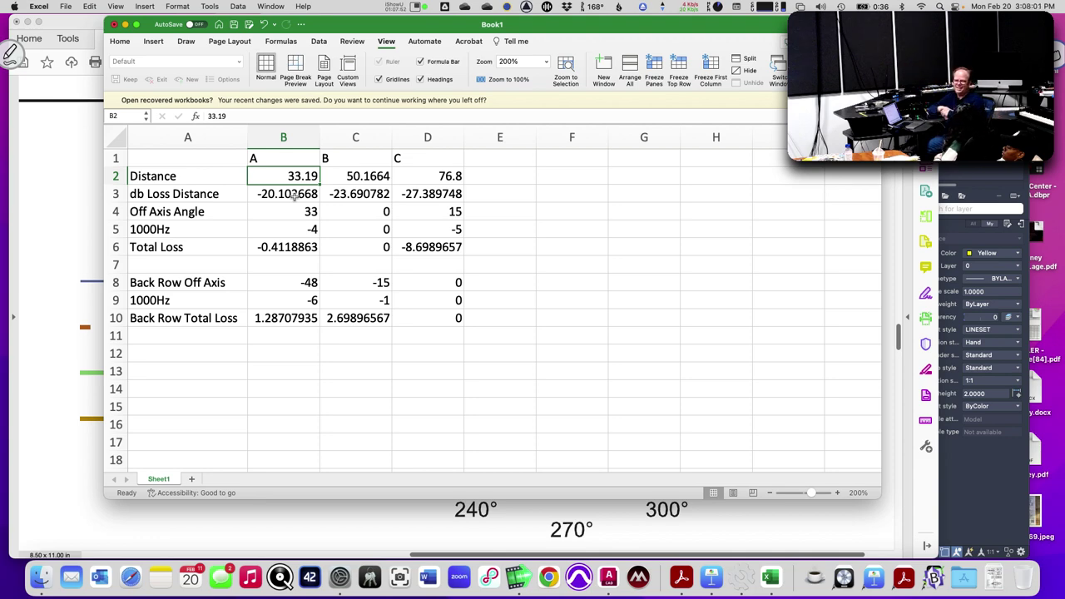
{"action": "key", "text": "super+Tab"}
{"action": "key", "text": "super+Tab"}
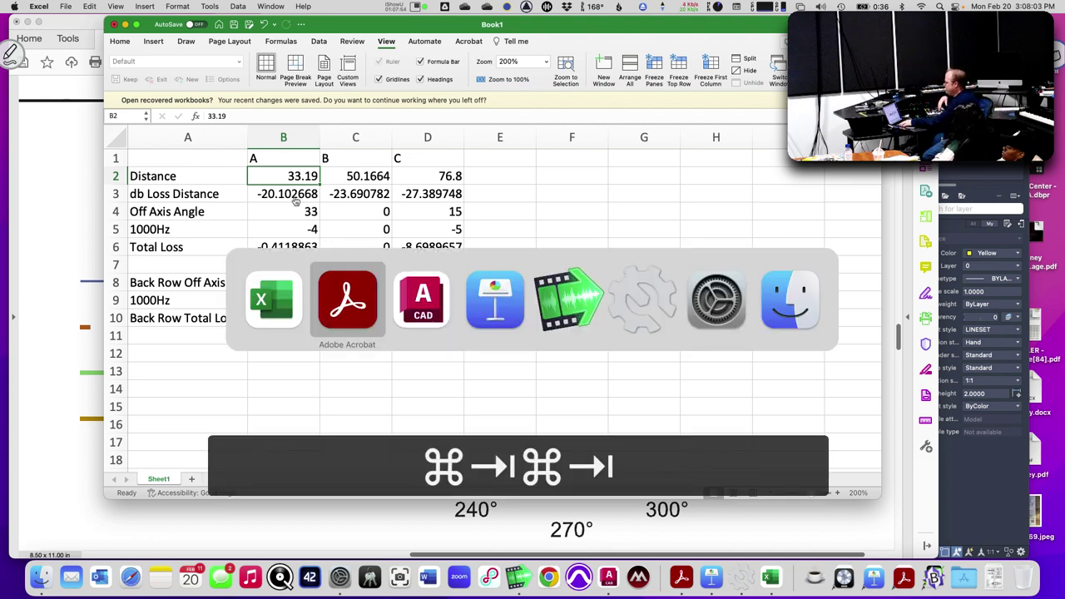
{"action": "key", "text": "Escape"}
{"action": "key", "text": "Escape"}
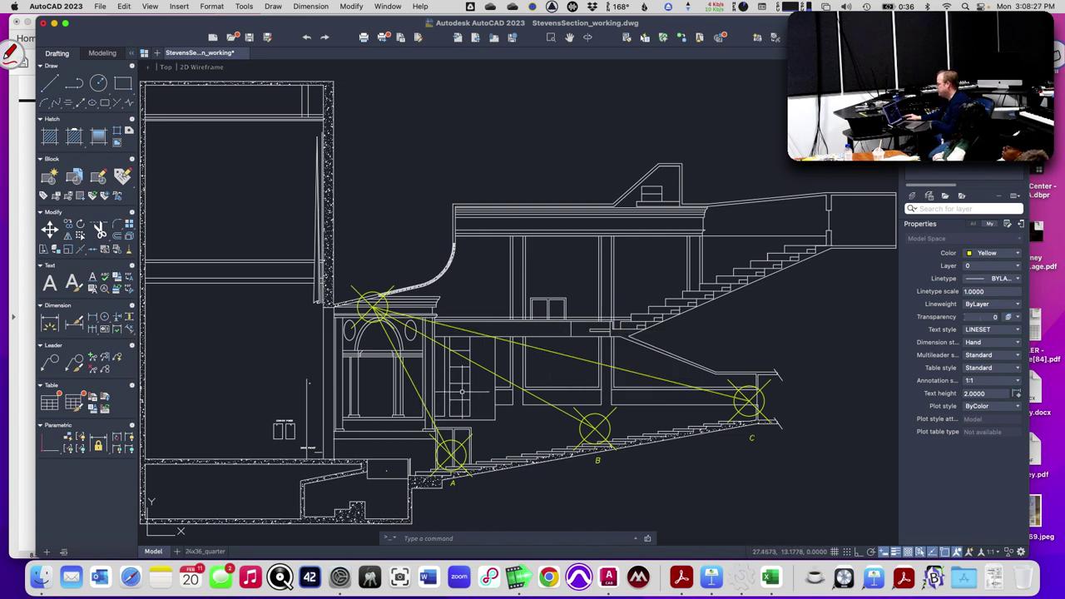
{"action": "type", "text": "mea"}
{"action": "key", "text": "Return"}
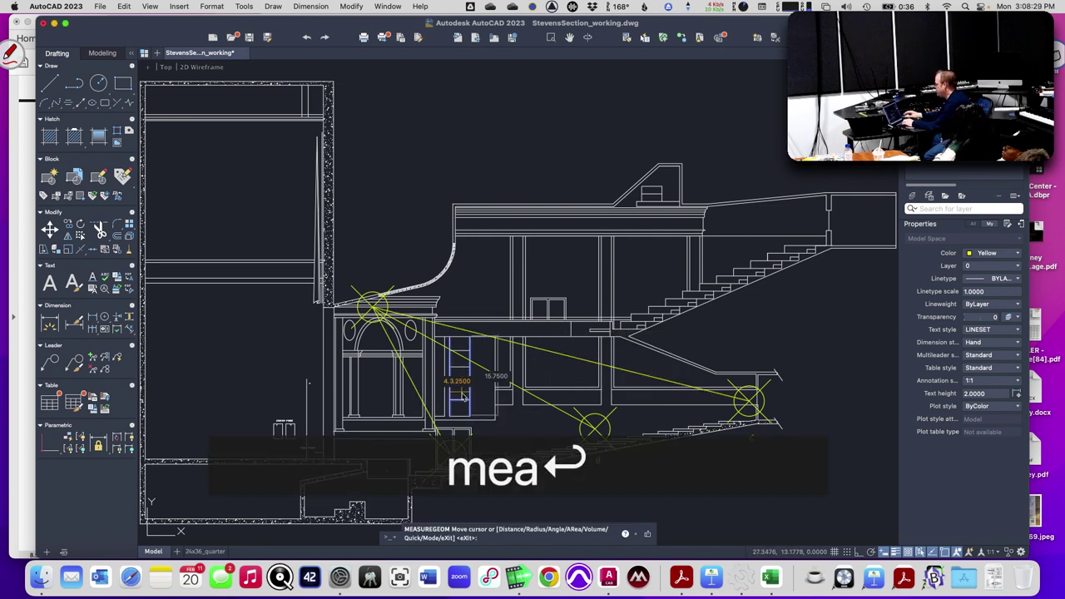
{"action": "type", "text": "a"}
{"action": "key", "text": "Return"}
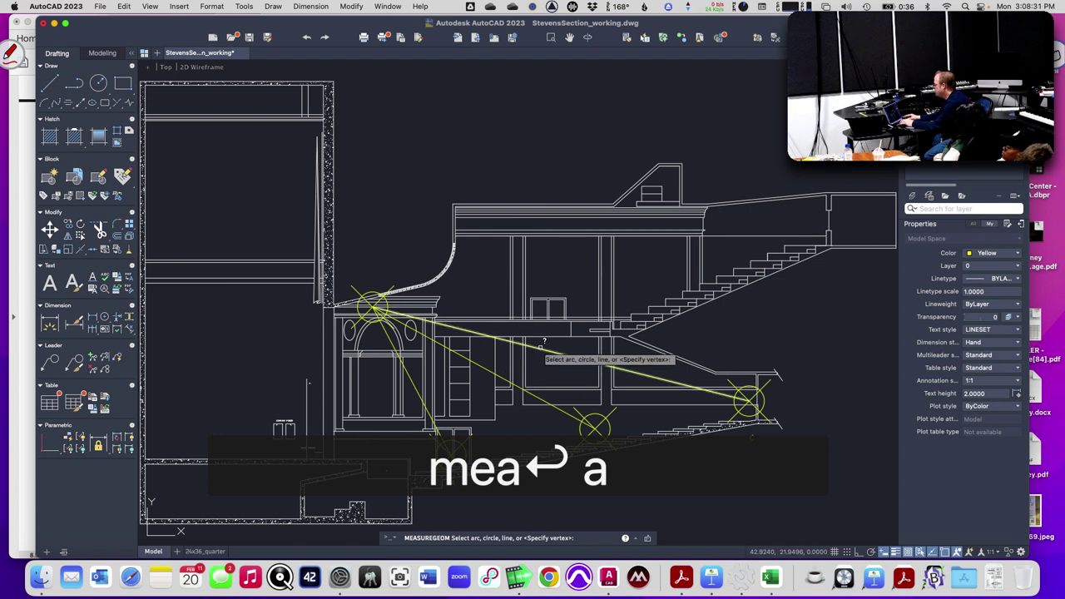
{"action": "left_click", "coordinate": [540, 349]}
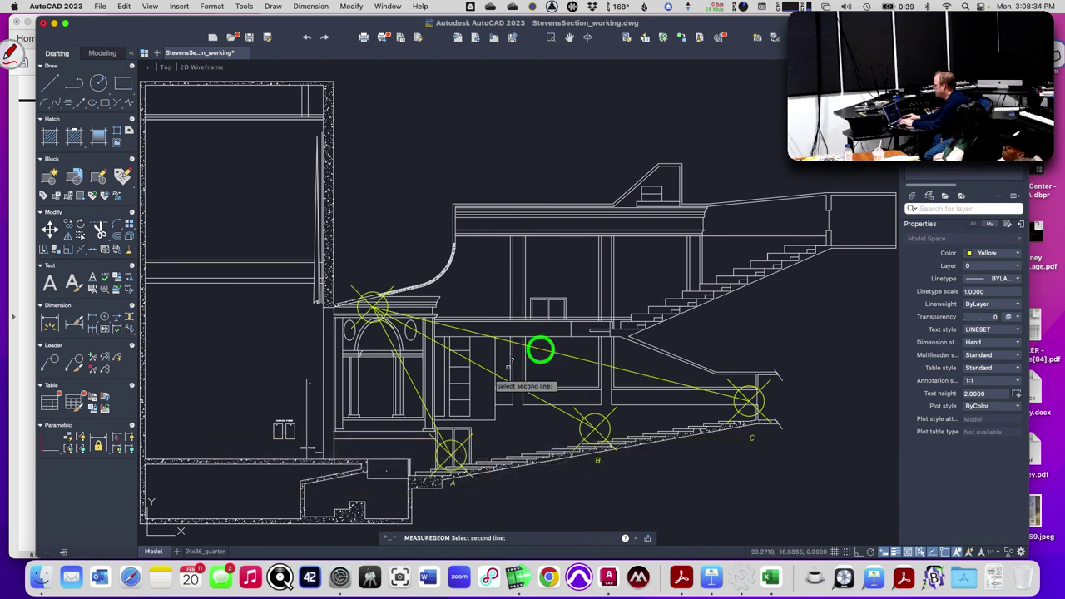
{"action": "left_click", "coordinate": [417, 387]}
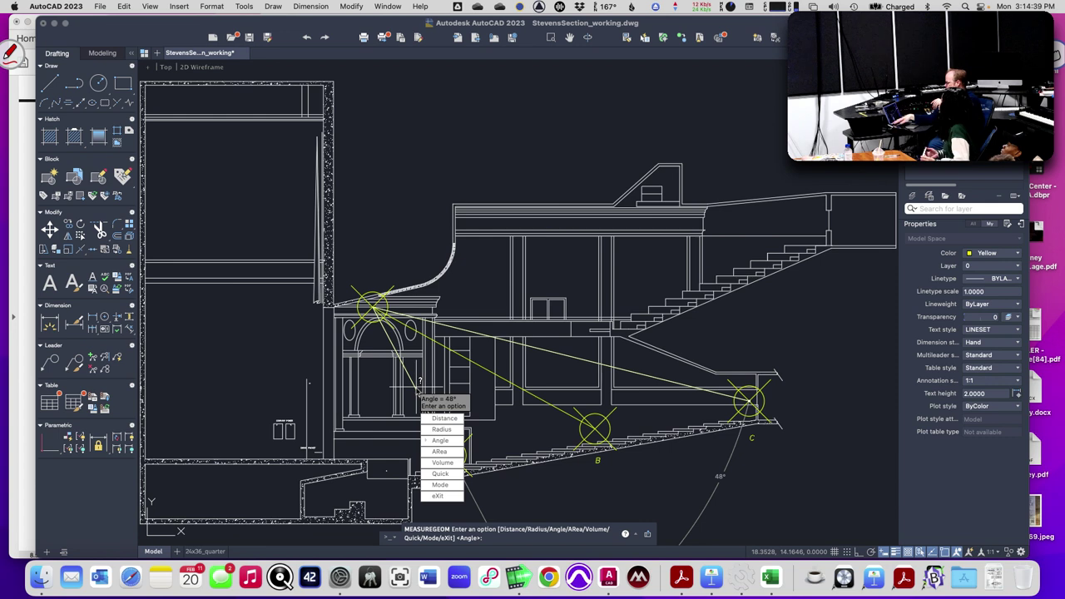
{"action": "key", "text": "Escape"}
{"action": "key", "text": "Escape"}
{"action": "key", "text": "Escape"}
{"action": "key", "text": "Escape"}
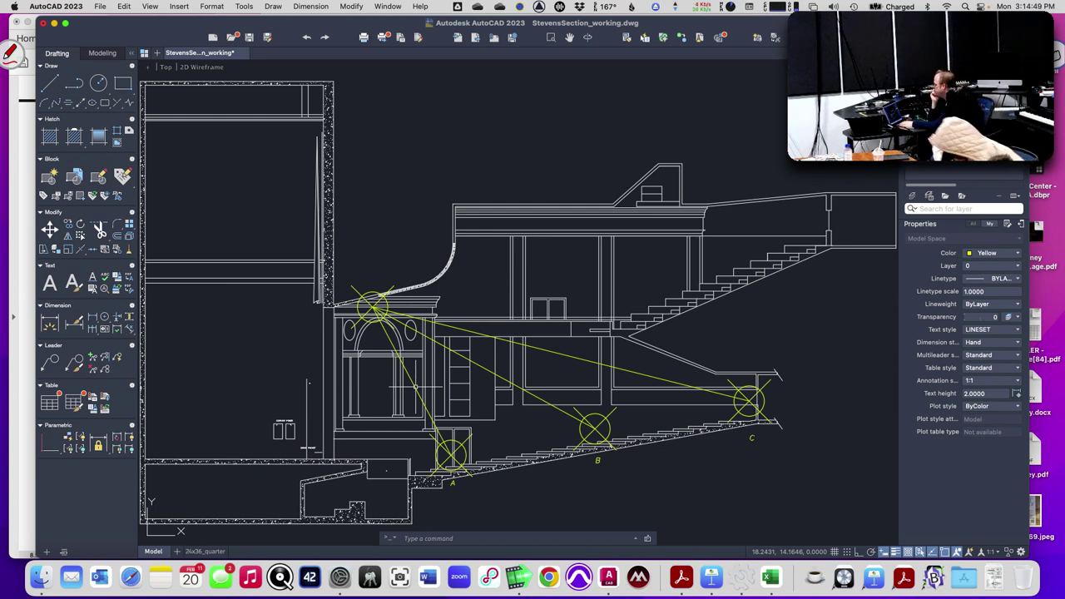
Compare the vertical 1/3 octave polars in Acrobat with the speaker lines in the AutoCAD section, and return to the Excel loss table.
{"action": "key", "text": "super+Tab"}
{"action": "key", "text": "super+Tab"}
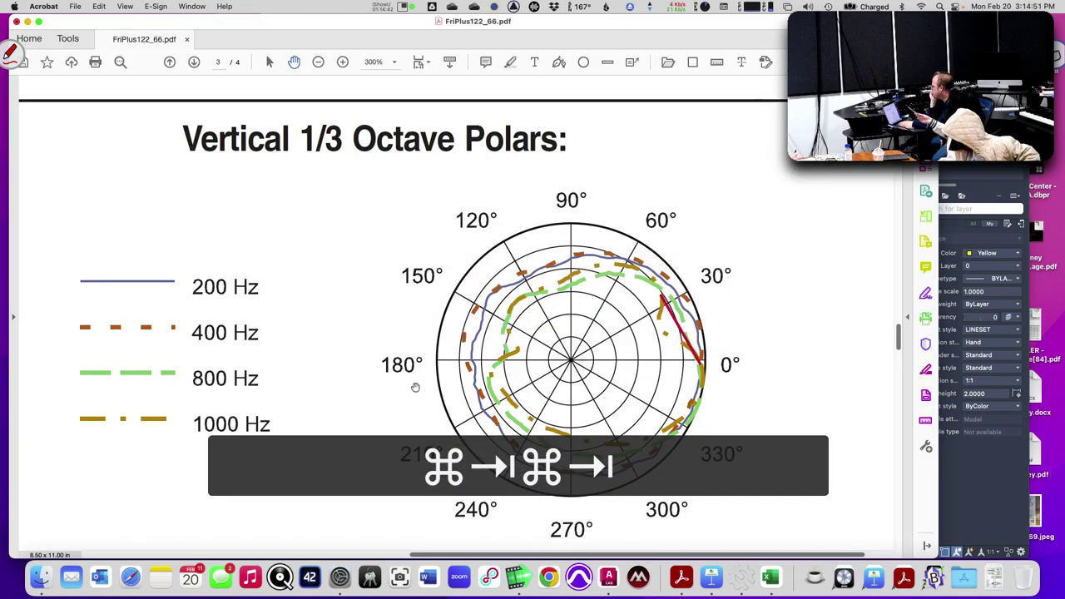
{"action": "key", "text": "super+Tab"}
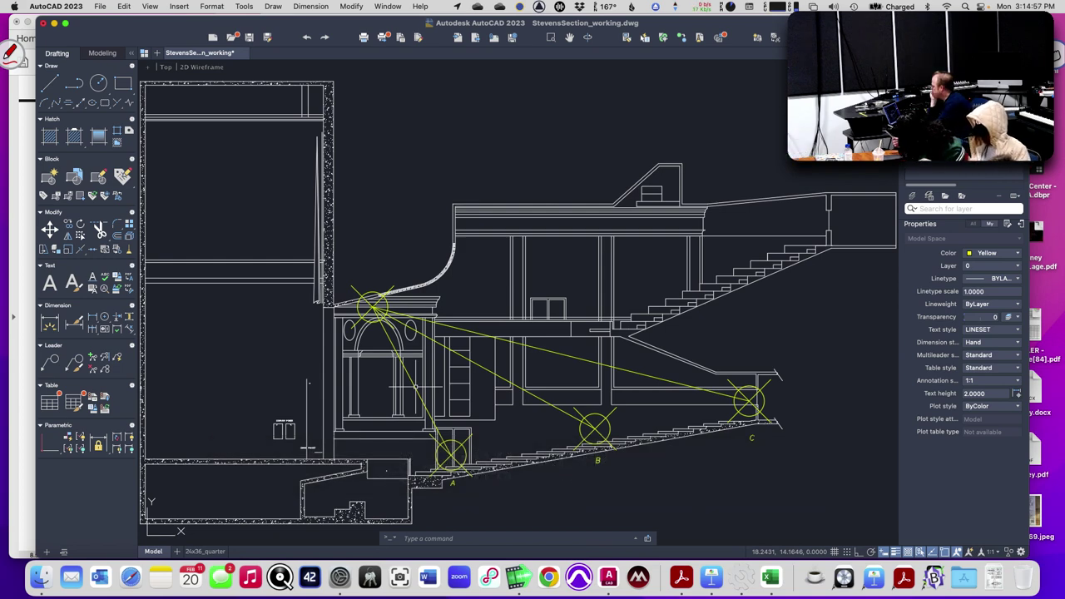
{"action": "key", "text": "super+Tab"}
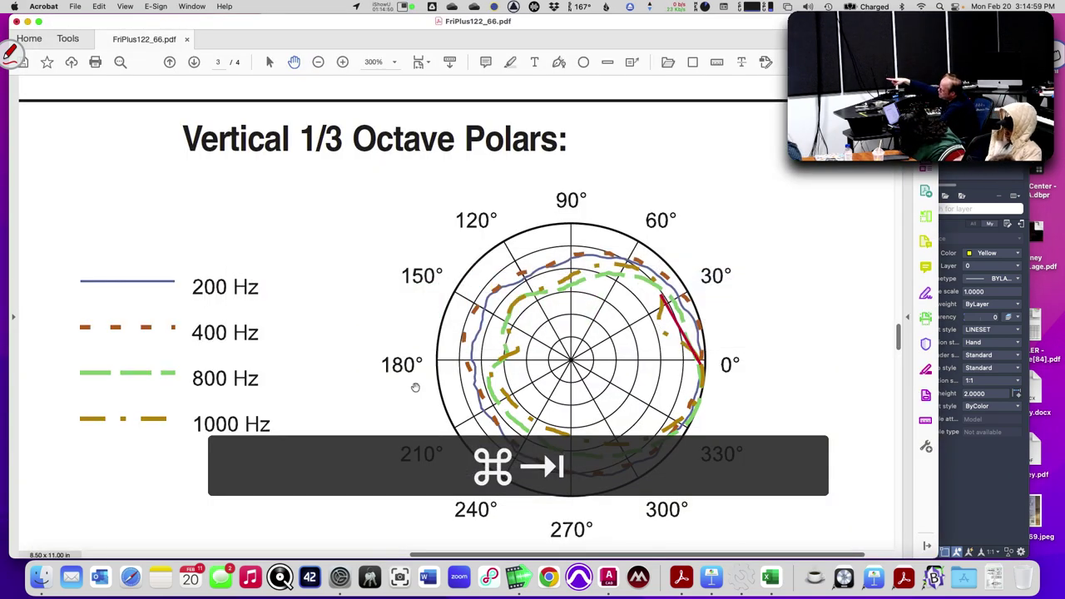
{"action": "key", "text": "super+Tab"}
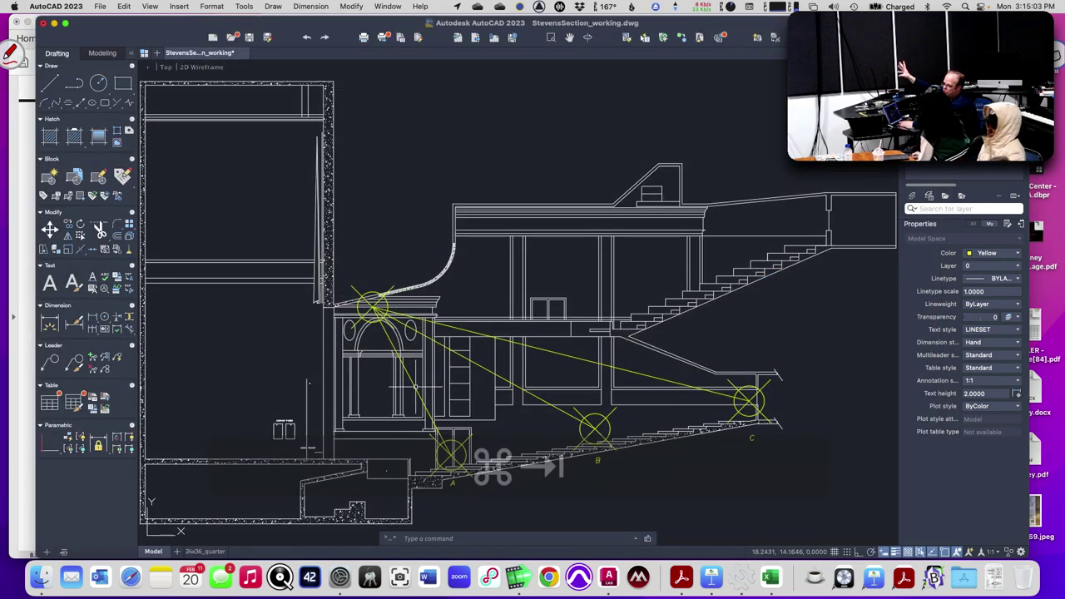
{"action": "key", "text": "super+Tab"}
{"action": "key", "text": "super+Tab"}
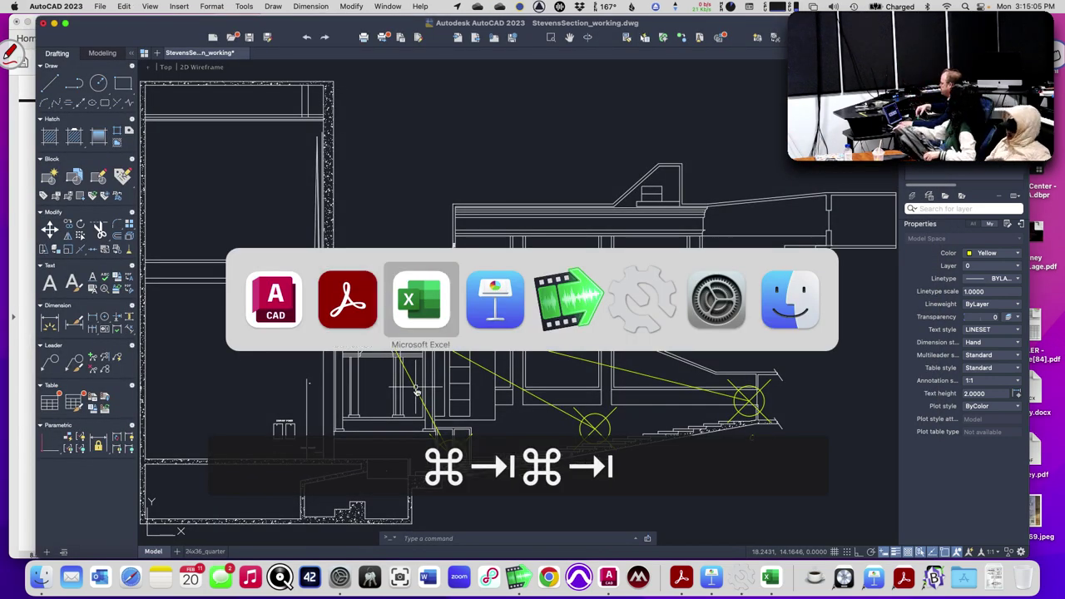